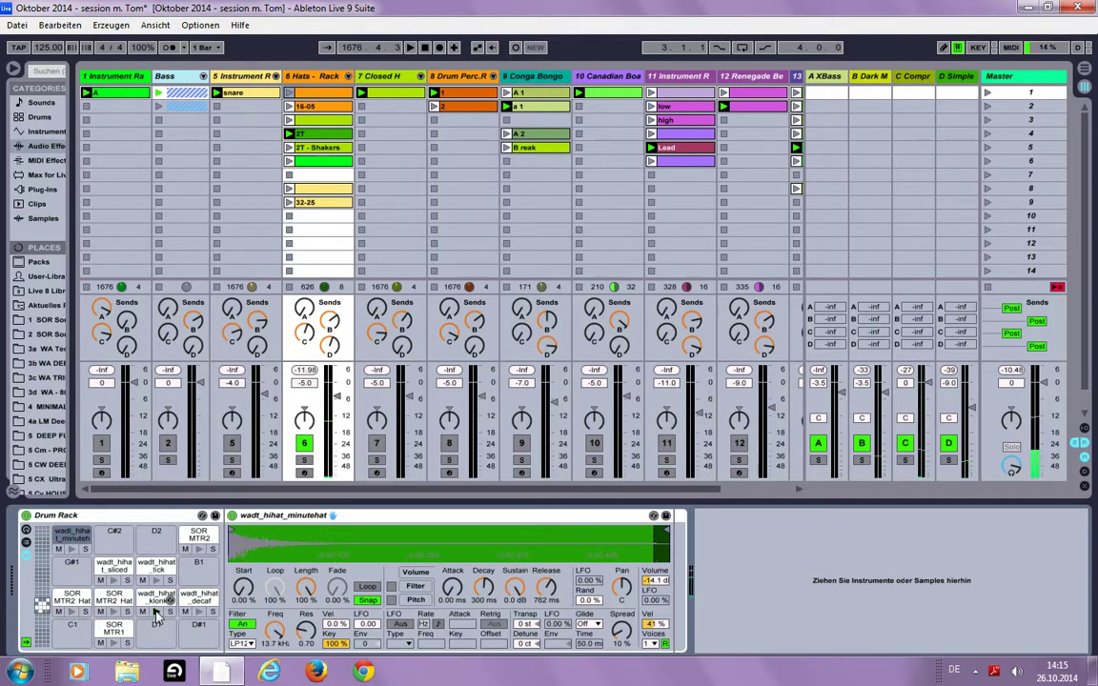
Start playback and open the Hats track's 2T clip in the note editor.
click(112, 567)
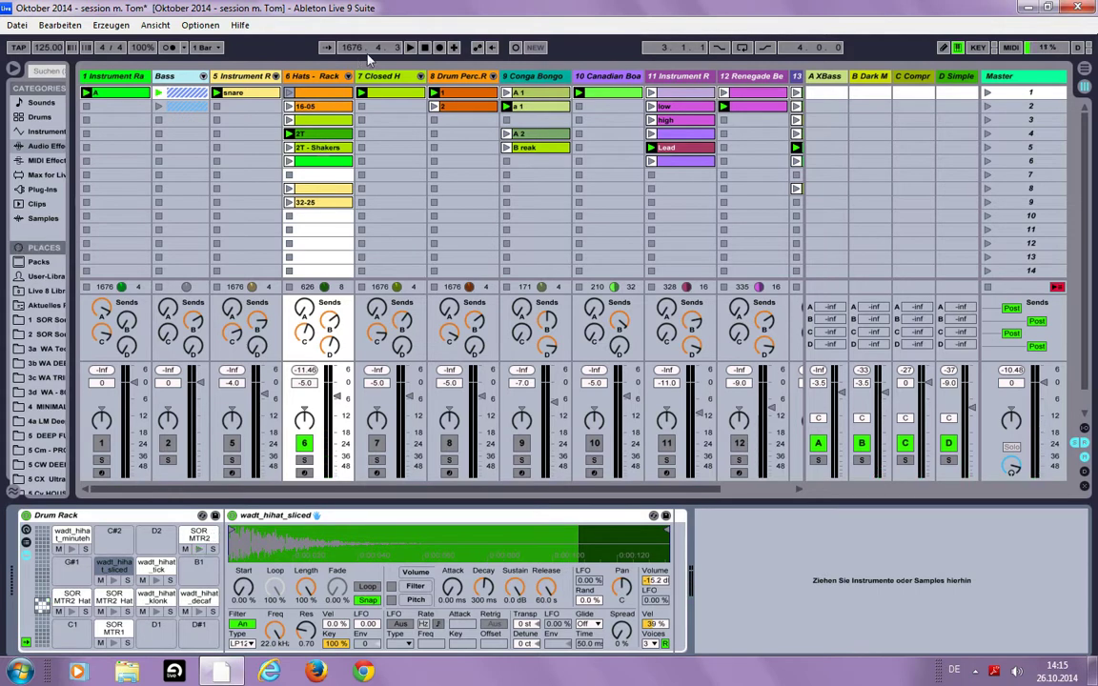
click(411, 47)
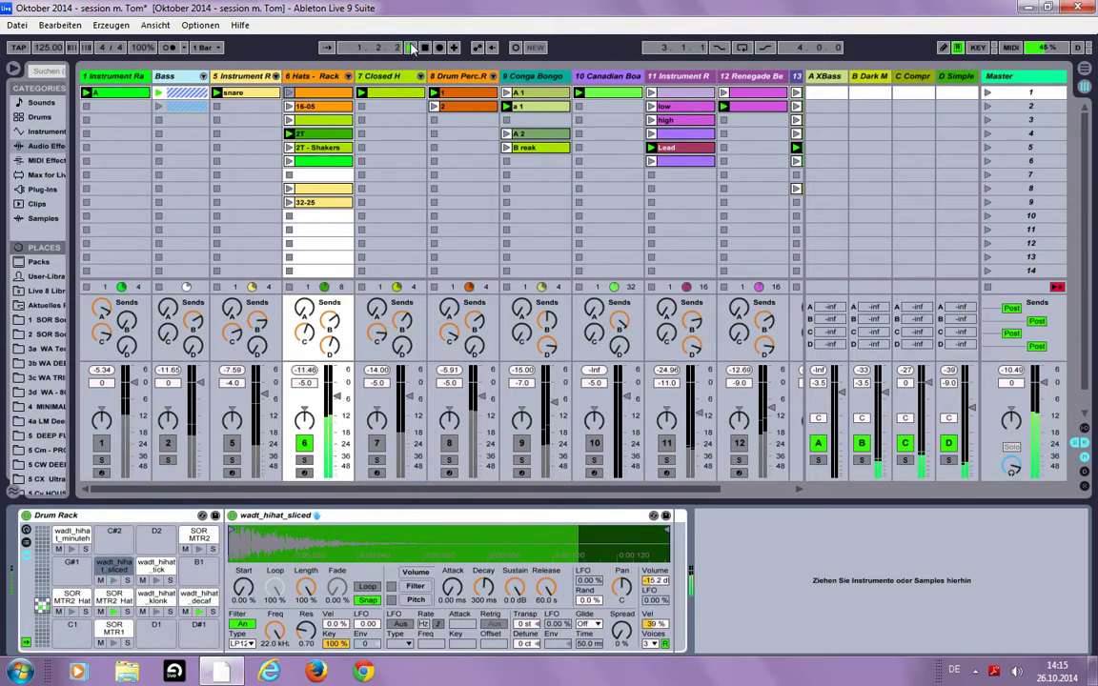
double_click(315, 133)
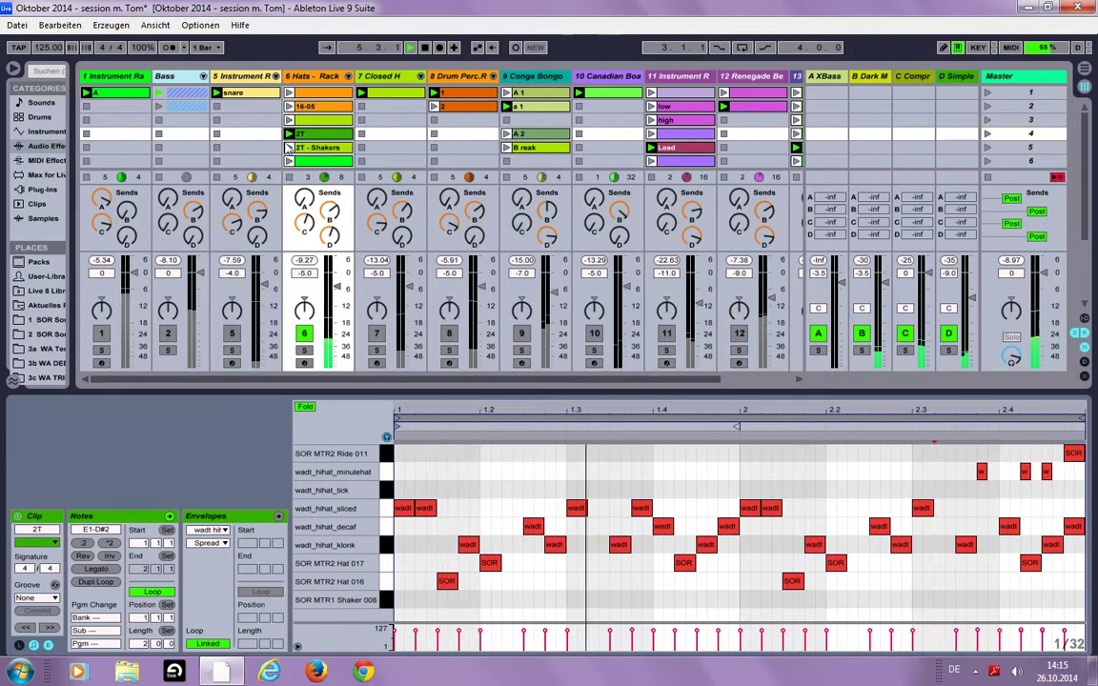
Launch the 16-05 clip on the Hats track and stop the track's clip playback.
click(291, 109)
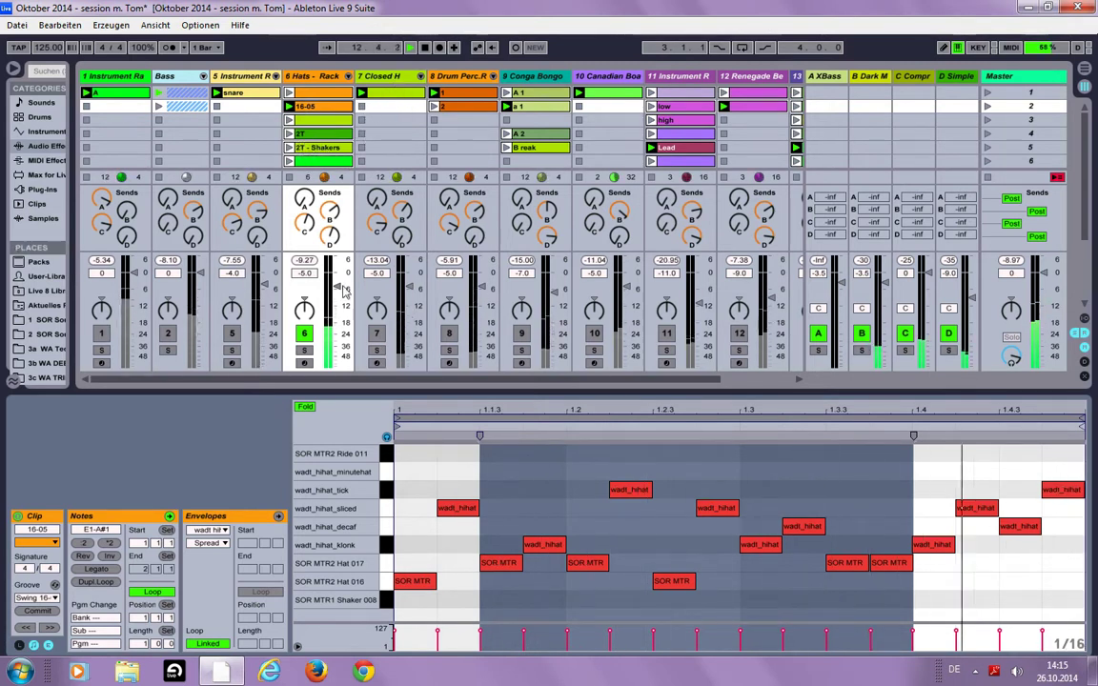
scroll(319, 153, down, 2)
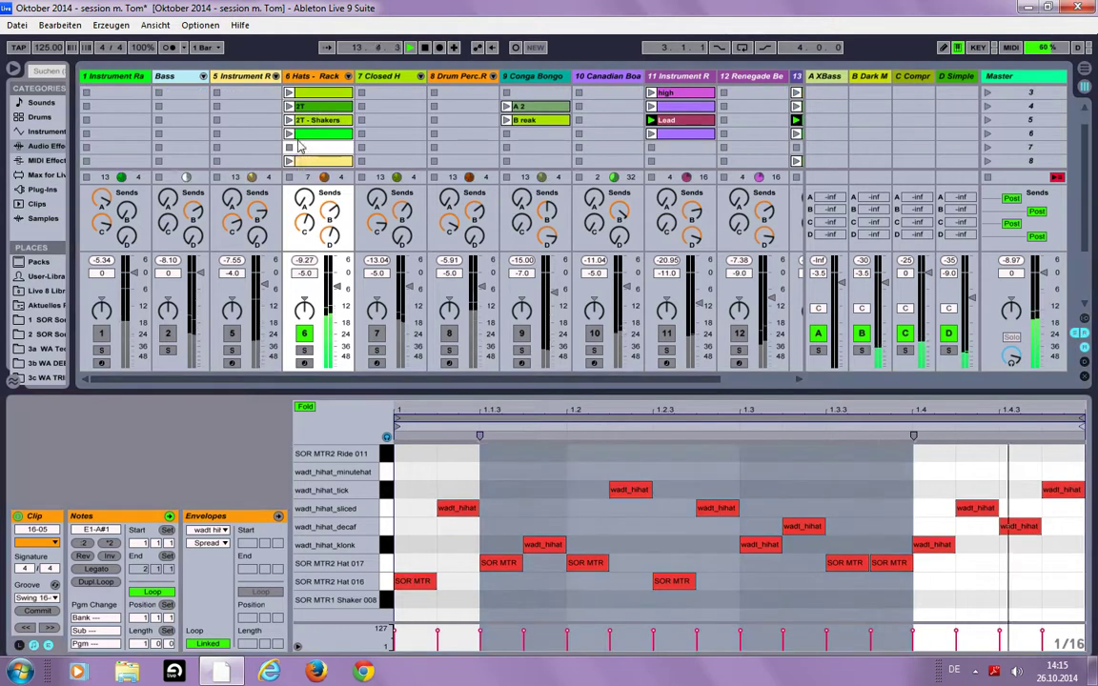
click(290, 148)
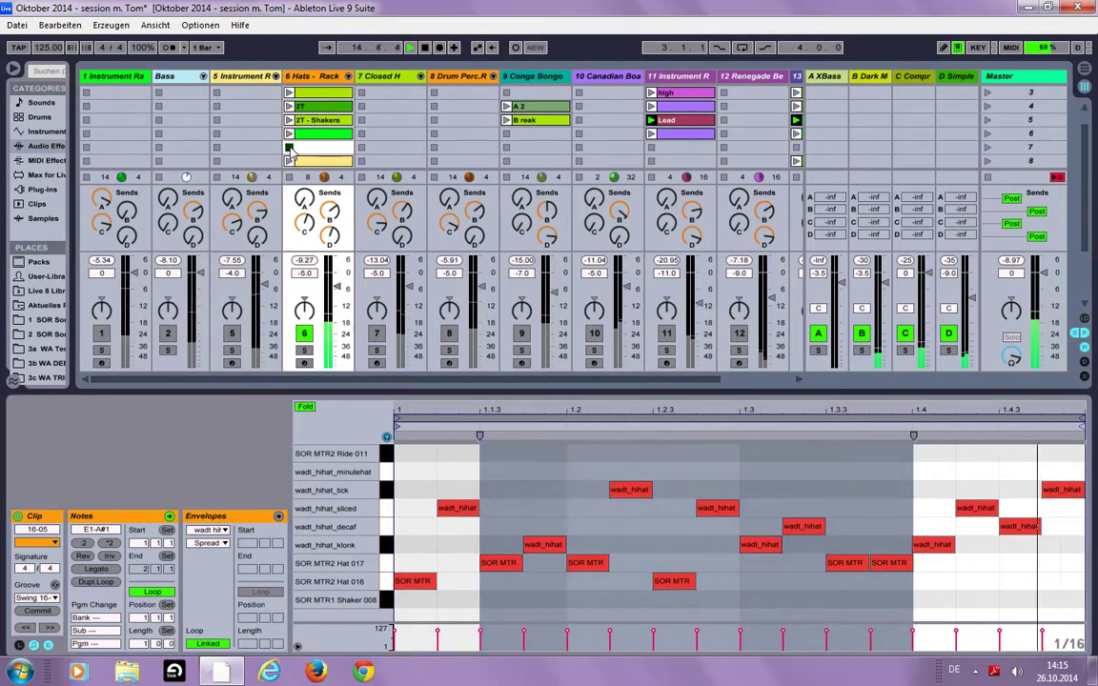
Show the Closed H track's Instrument Rack and unmute the track.
click(379, 80)
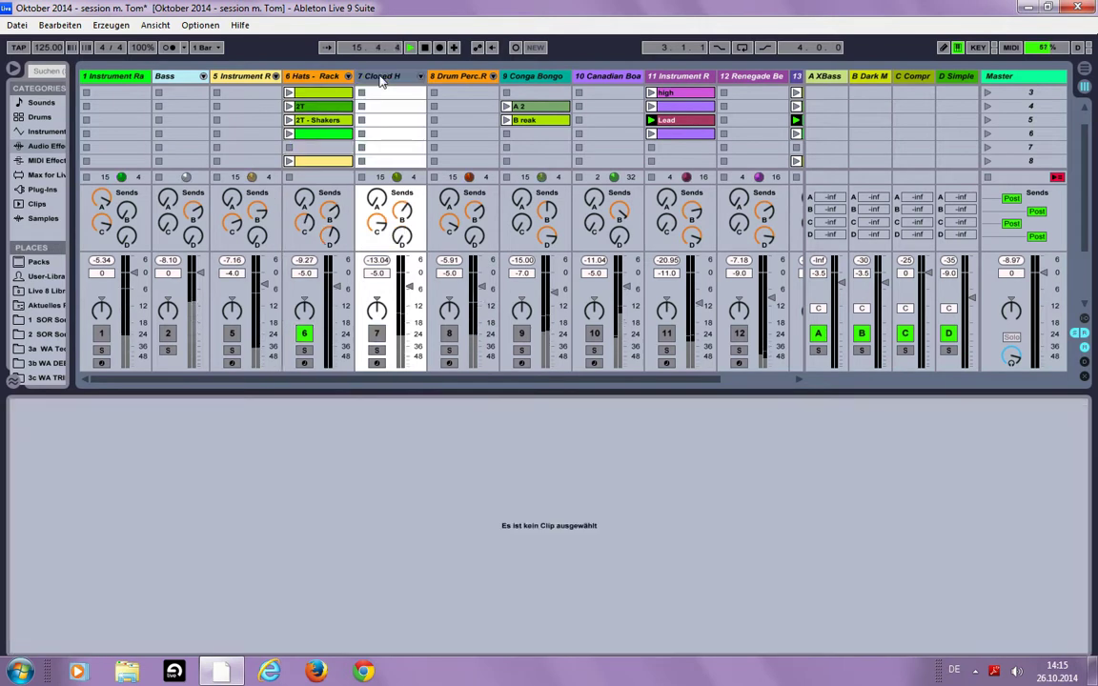
scroll(400, 135, up, 2)
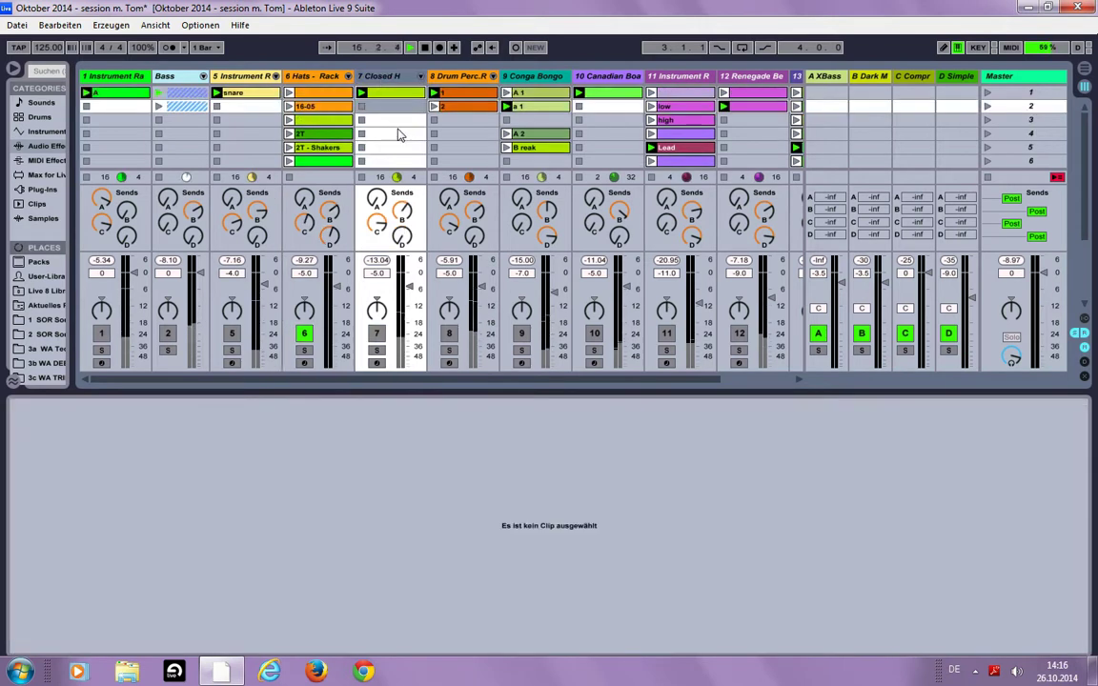
double_click(382, 75)
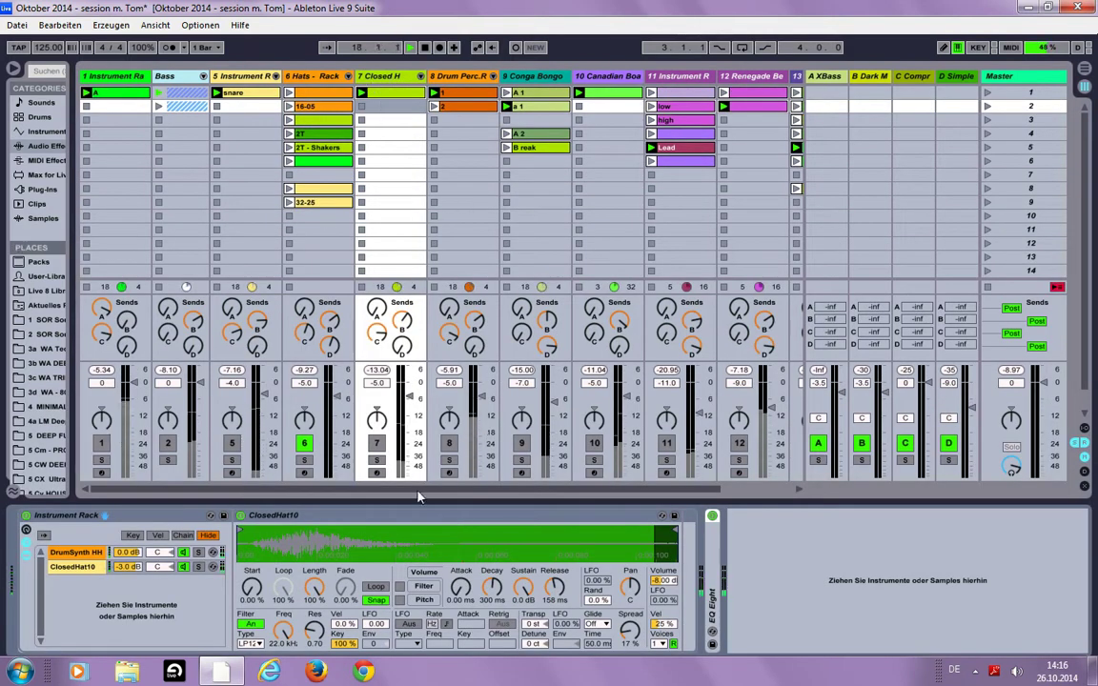
click(377, 444)
click(377, 444)
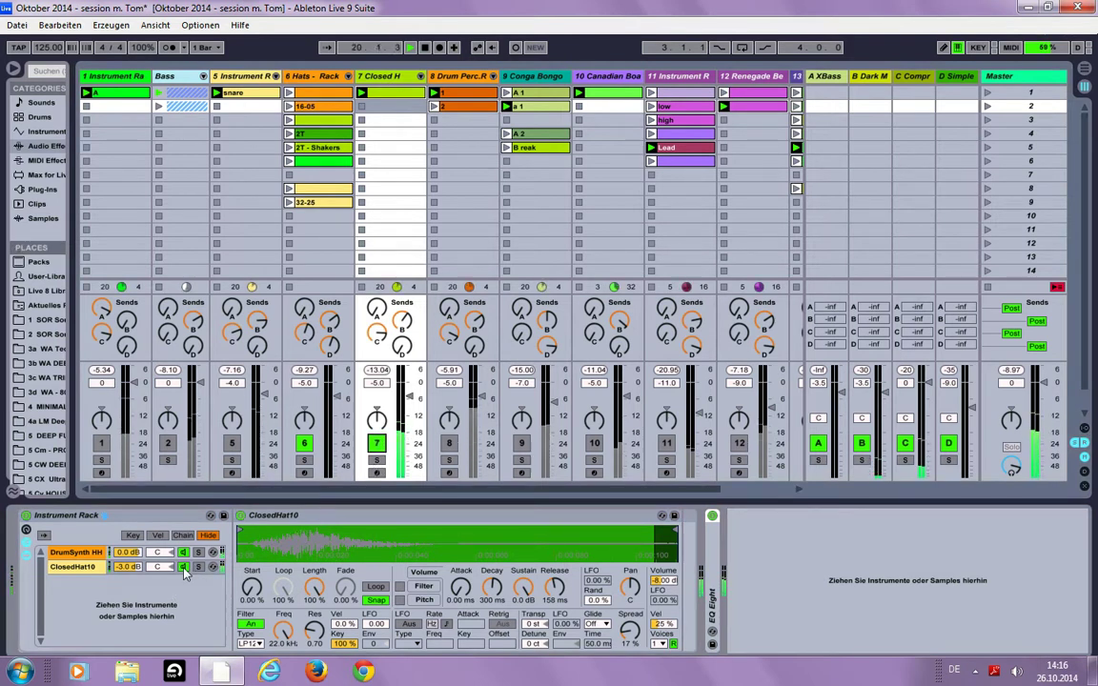
Enable EQ Eight on the DrumSynth HH chain, with the band 1 low cut at 3.23 kHz and bands 2 and 3 off.
click(77, 555)
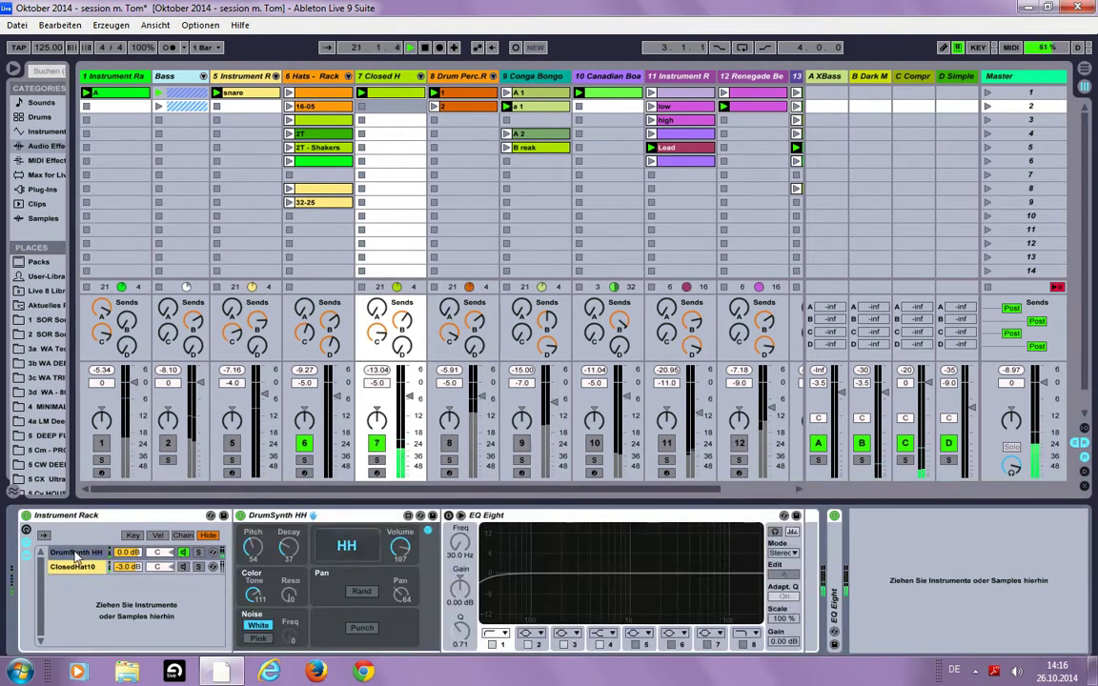
click(448, 515)
drag(482, 584, 678, 583)
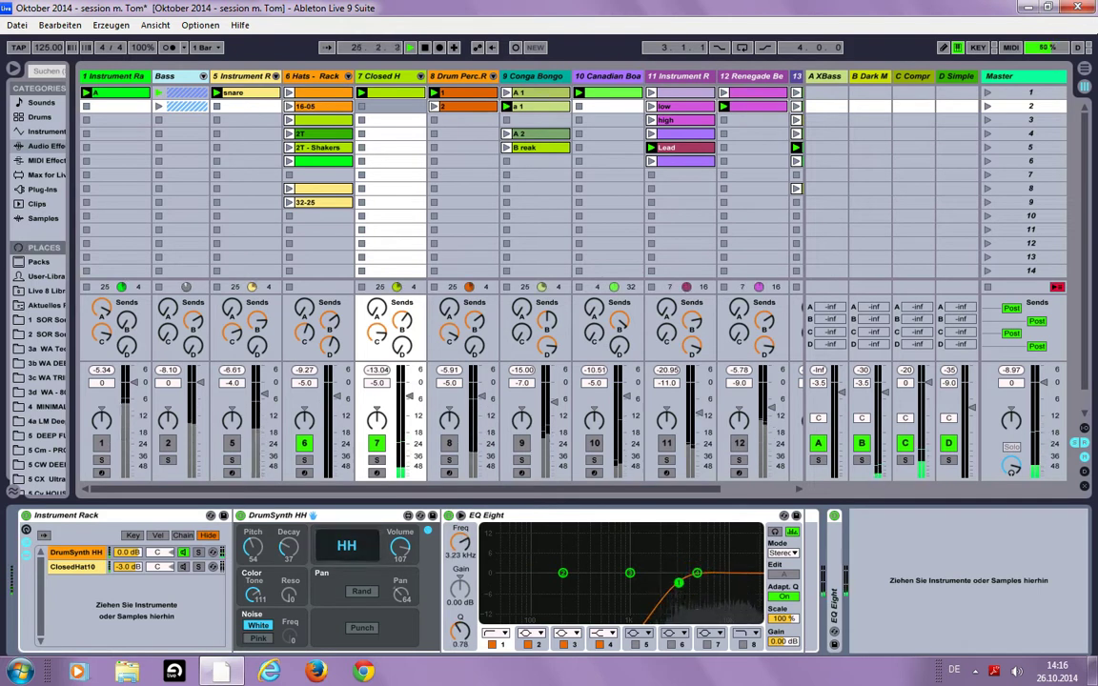
click(527, 644)
click(563, 644)
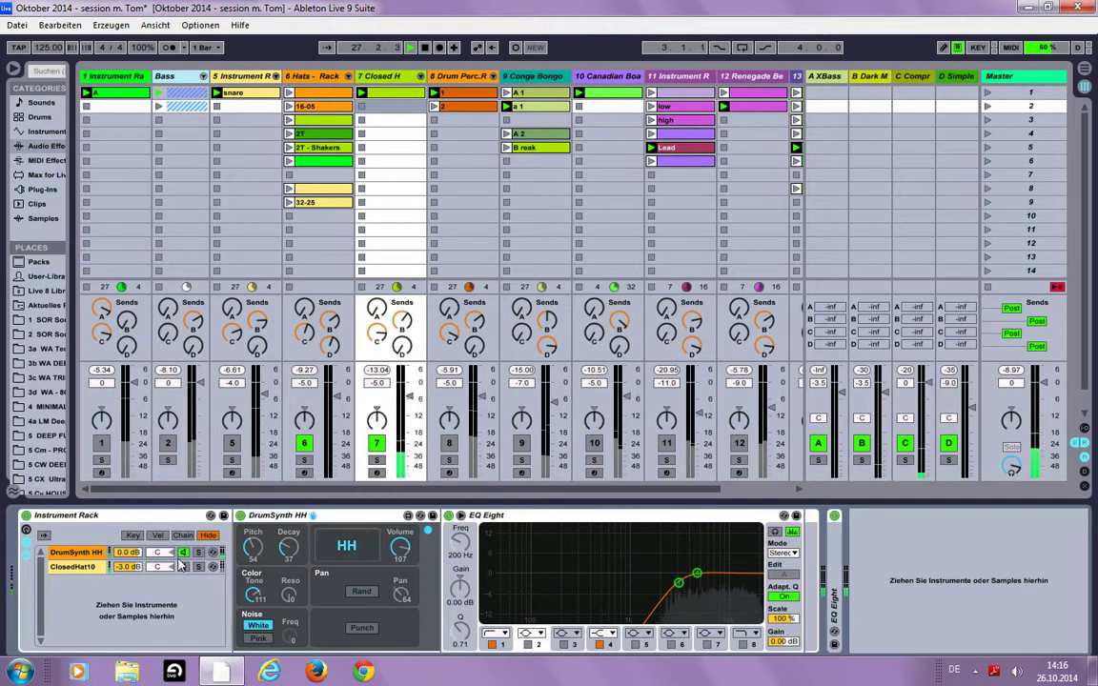
Set the ClosedHat10 sample's volume to -12 dB and mute the Closed H track.
click(76, 568)
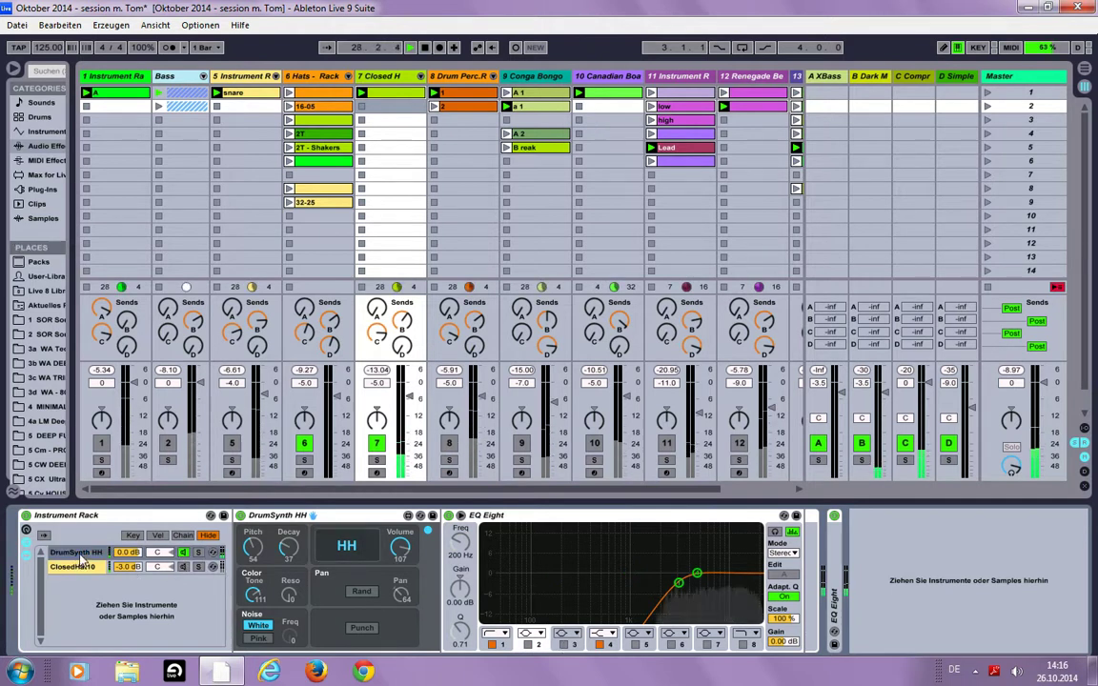
click(80, 568)
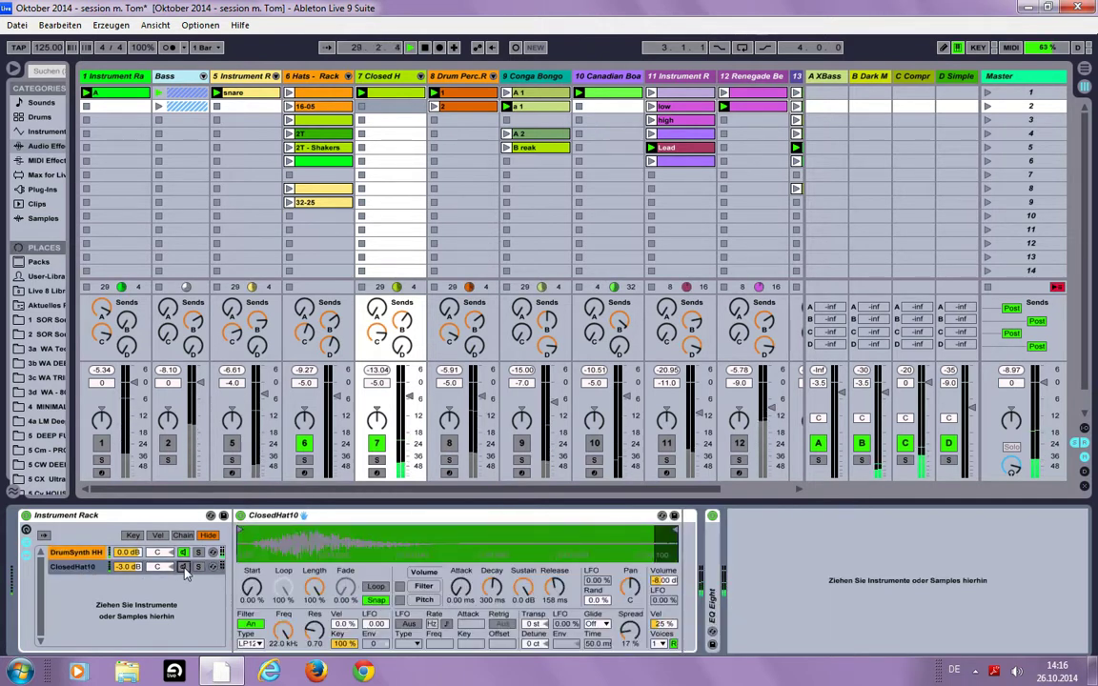
click(660, 581)
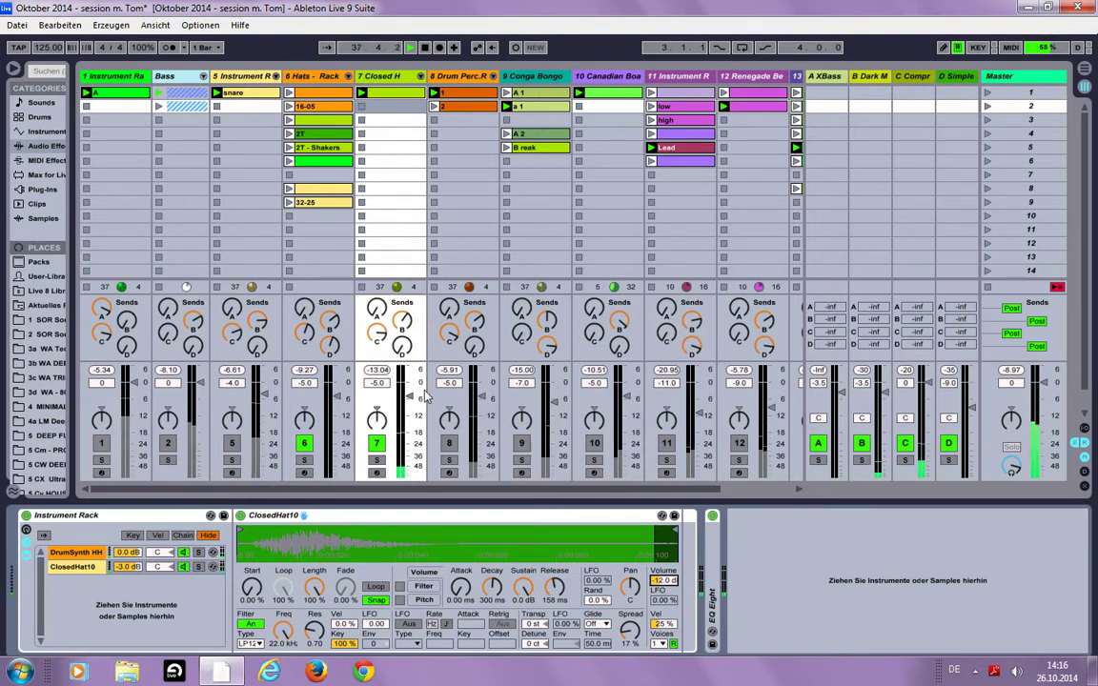
click(378, 446)
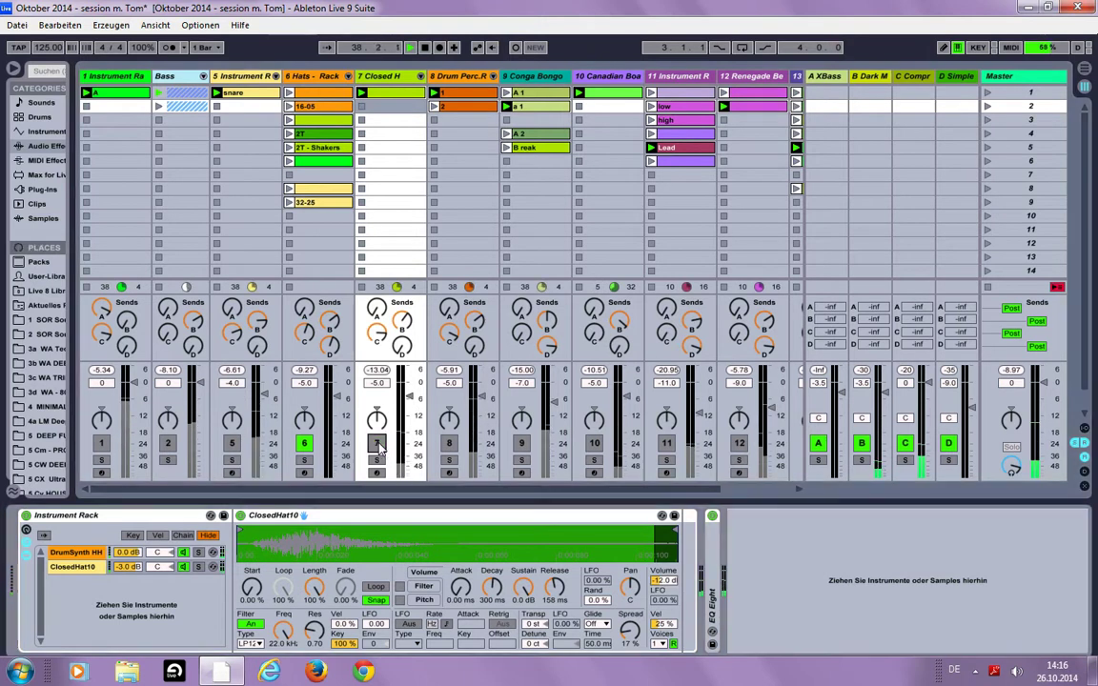
Switch the Hats track from the 2T clip to the 16-05 clip and mute the track.
click(291, 137)
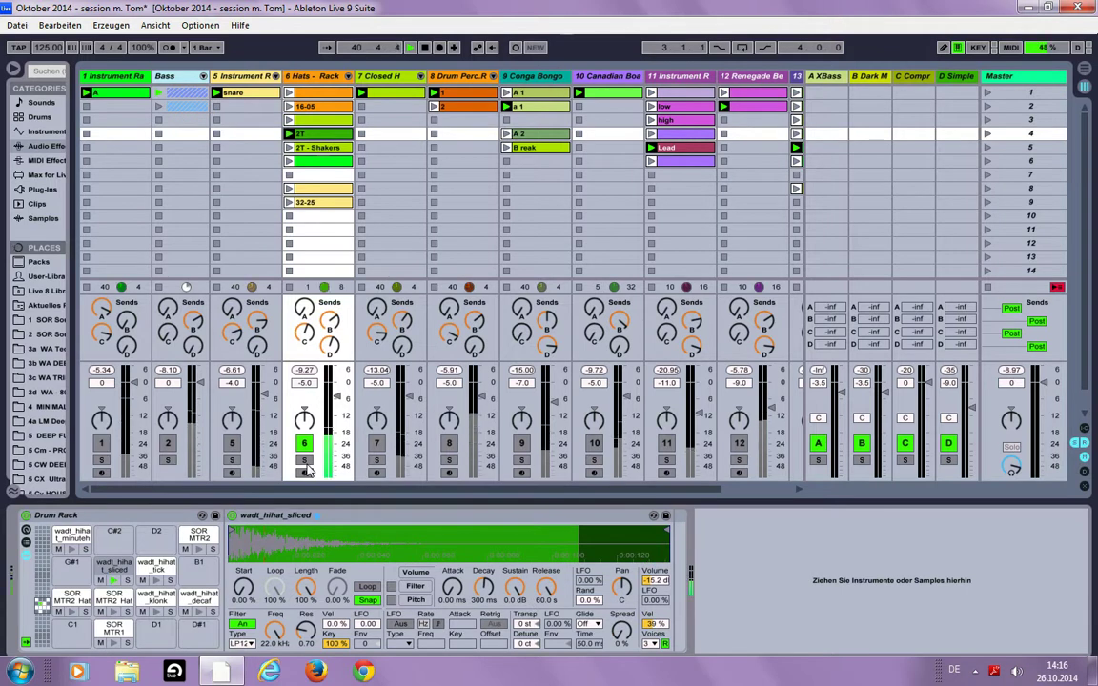
click(290, 107)
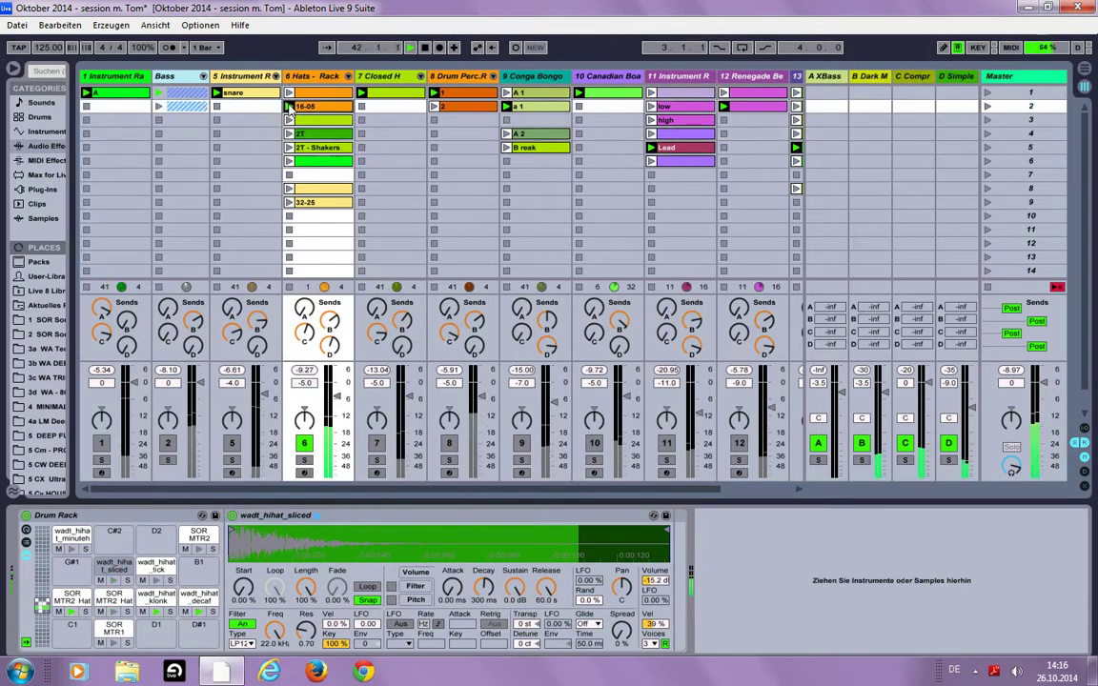
click(304, 443)
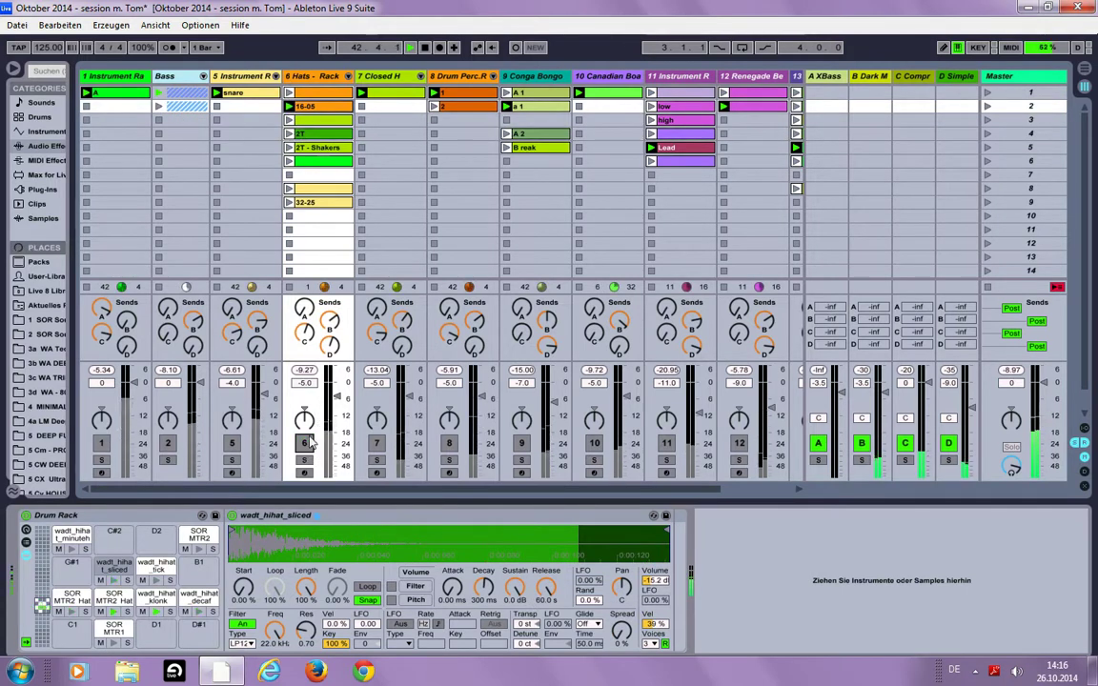
Unmute the Drum Perc track and open its clip 1 in the note editor.
click(458, 80)
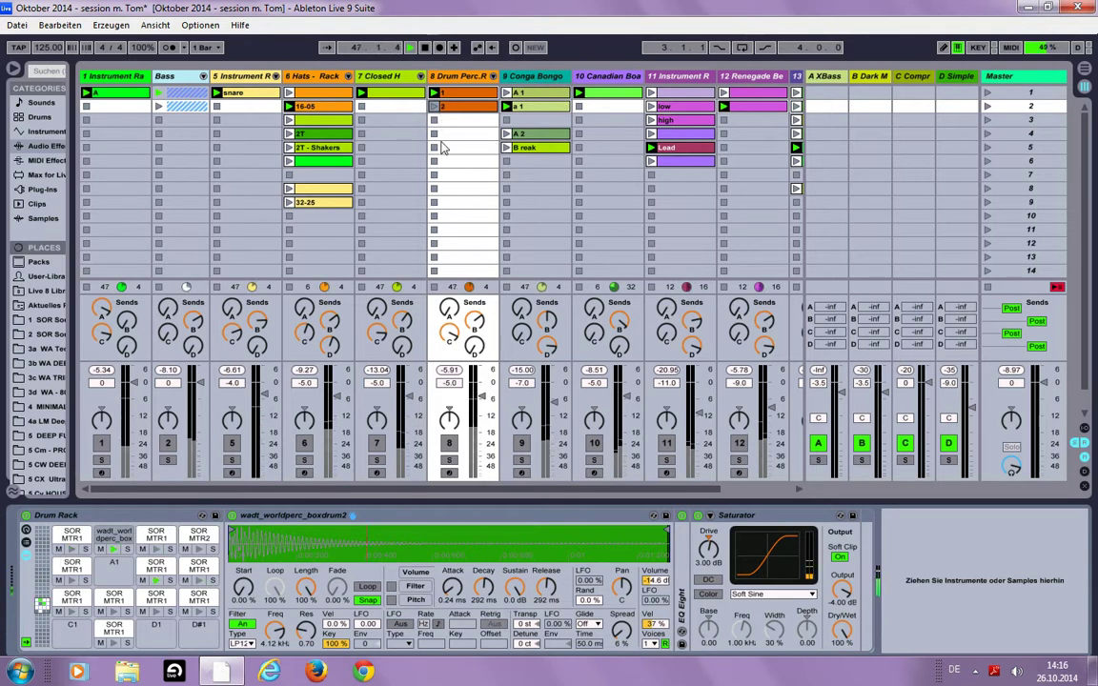
click(449, 444)
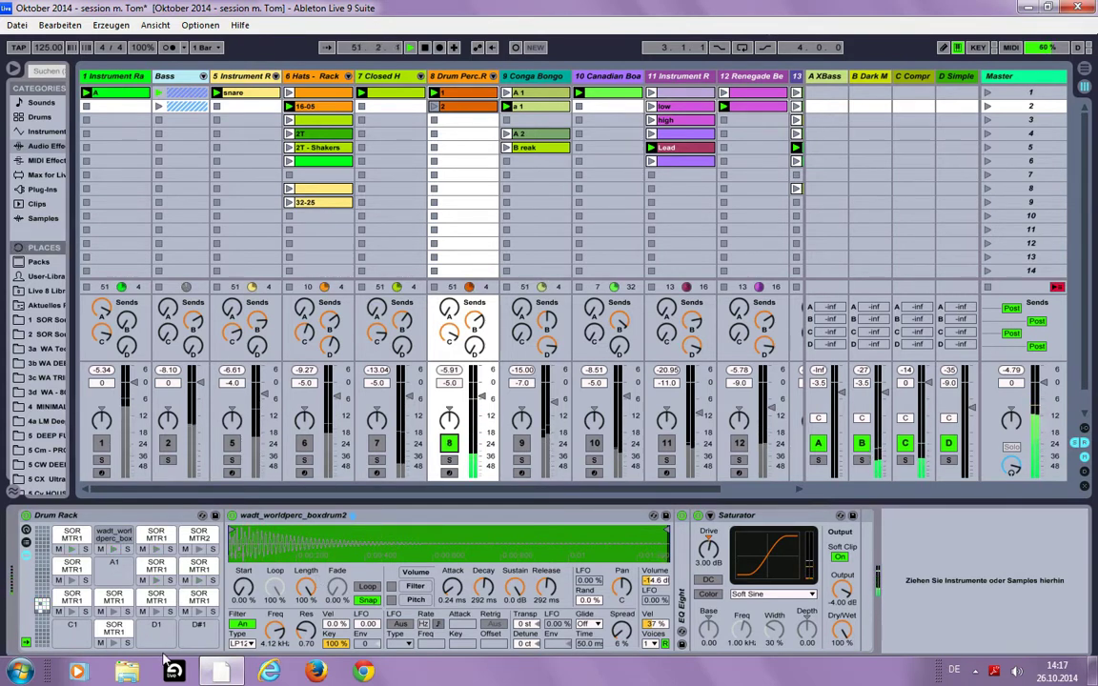
click(460, 93)
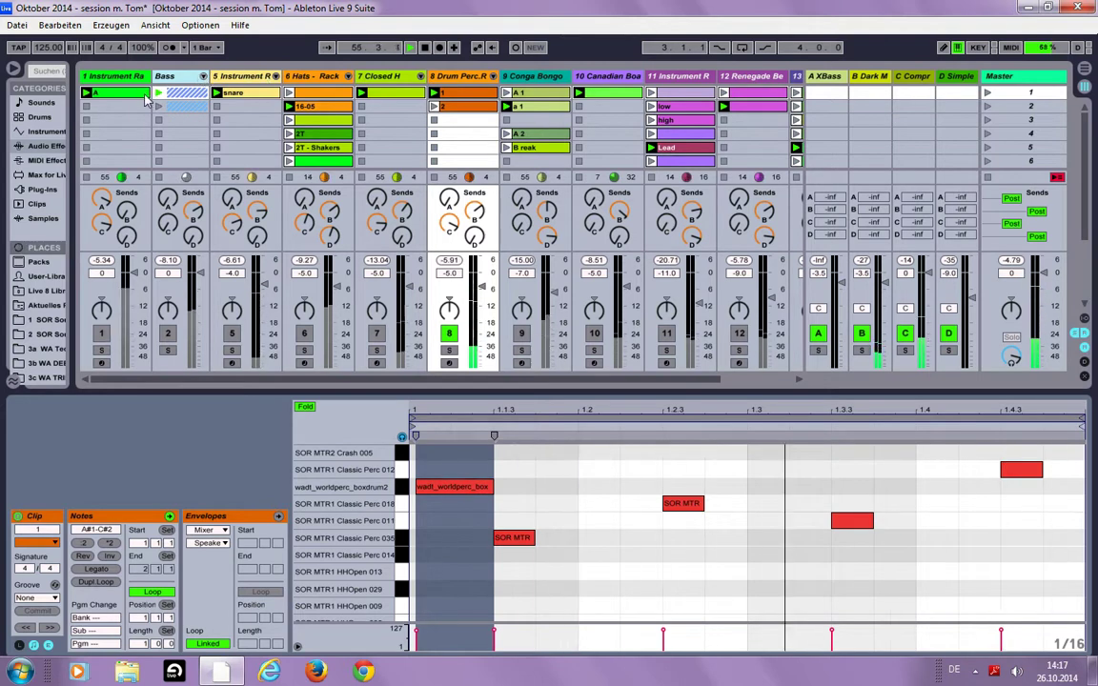
Unmute snare track 5 and, after viewing its DrumSynth Snare chain, activate the wadt_clap_filtfollow chain.
click(244, 75)
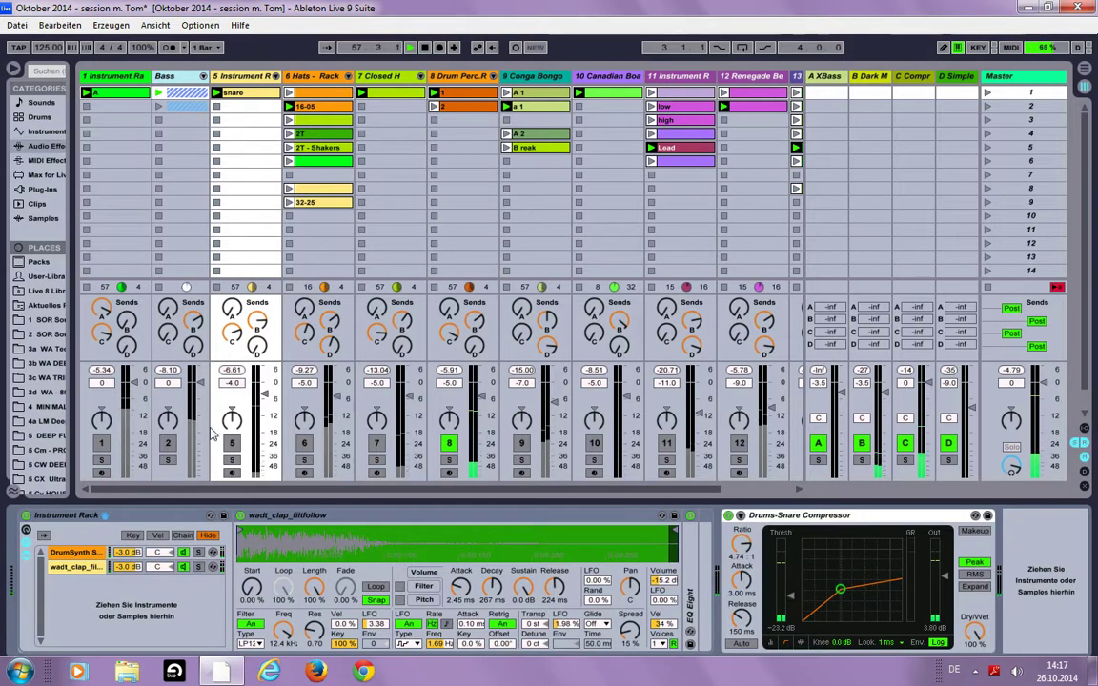
click(232, 443)
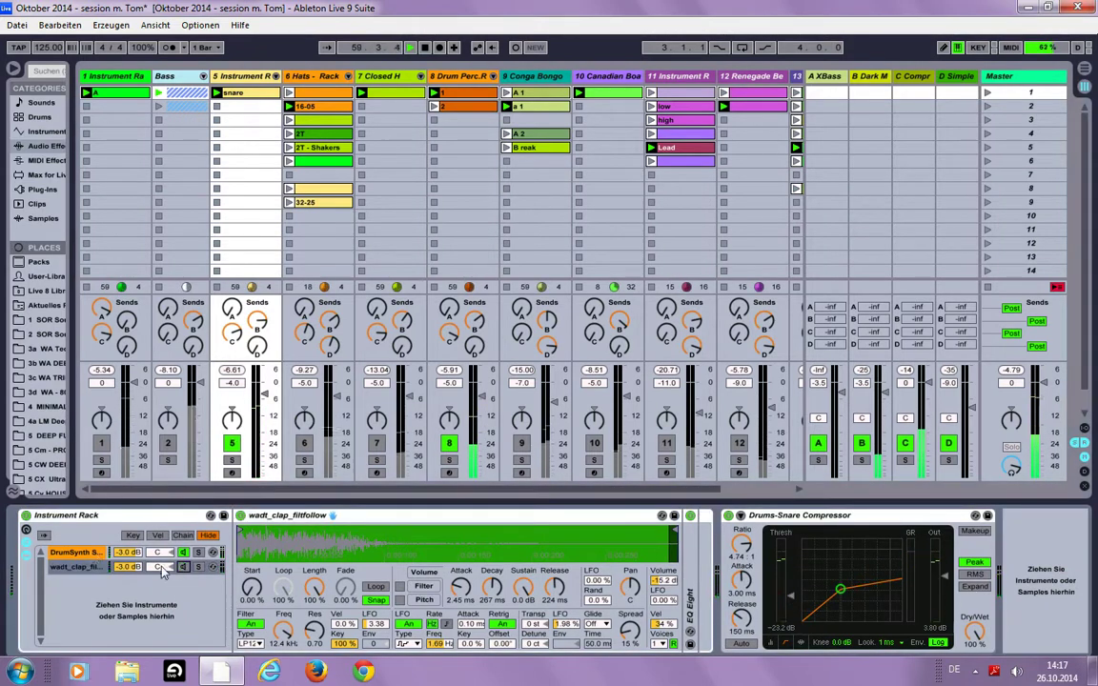
click(93, 553)
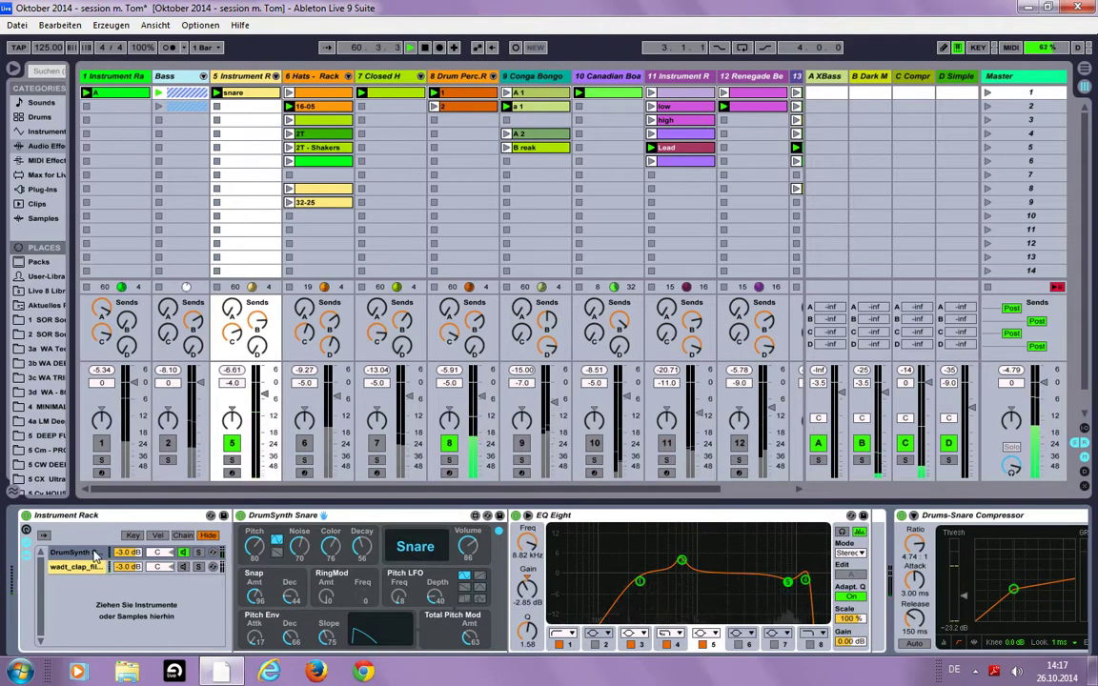
click(183, 568)
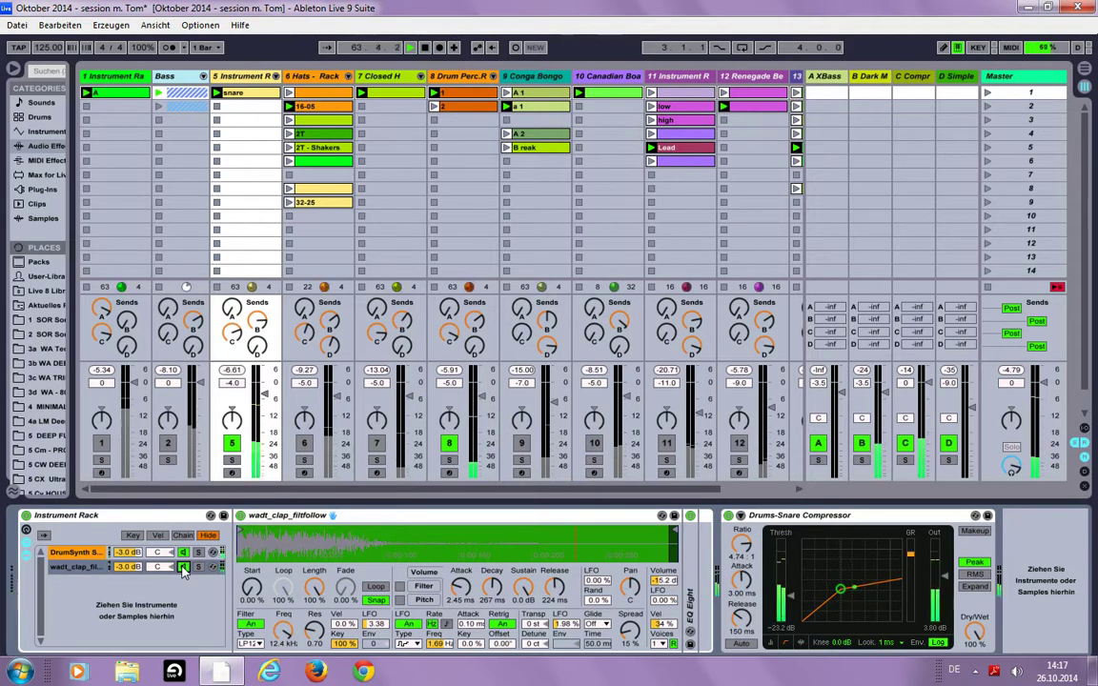
Unmute the Closed H and Hats tracks and launch the 2T clip on the Hats track.
click(377, 446)
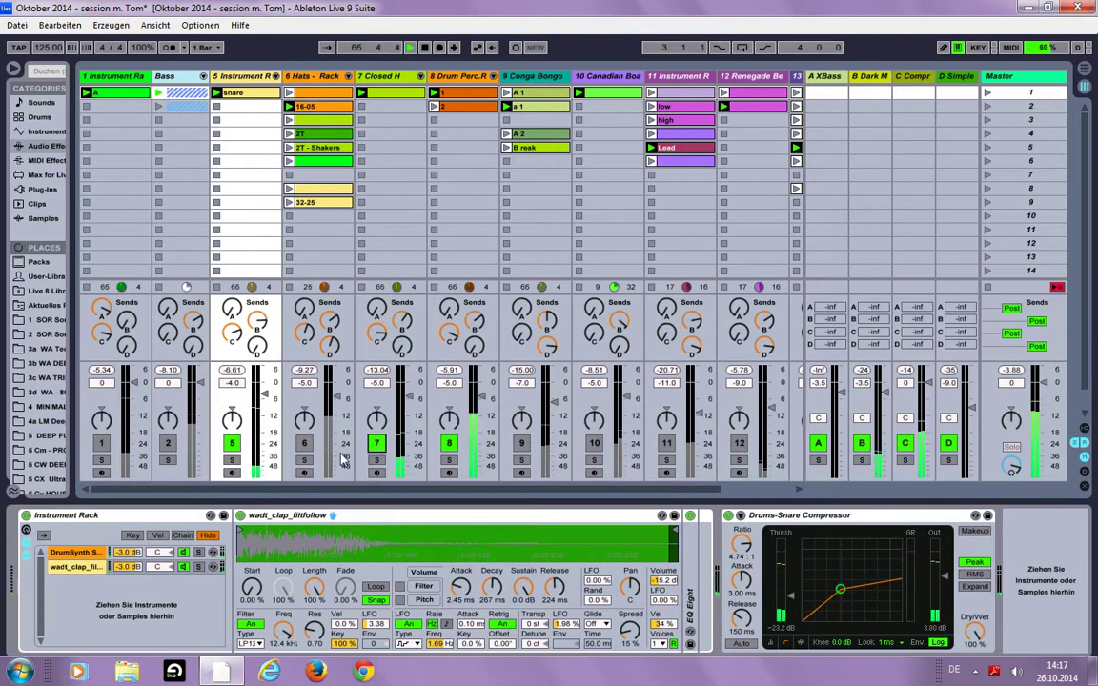
click(304, 444)
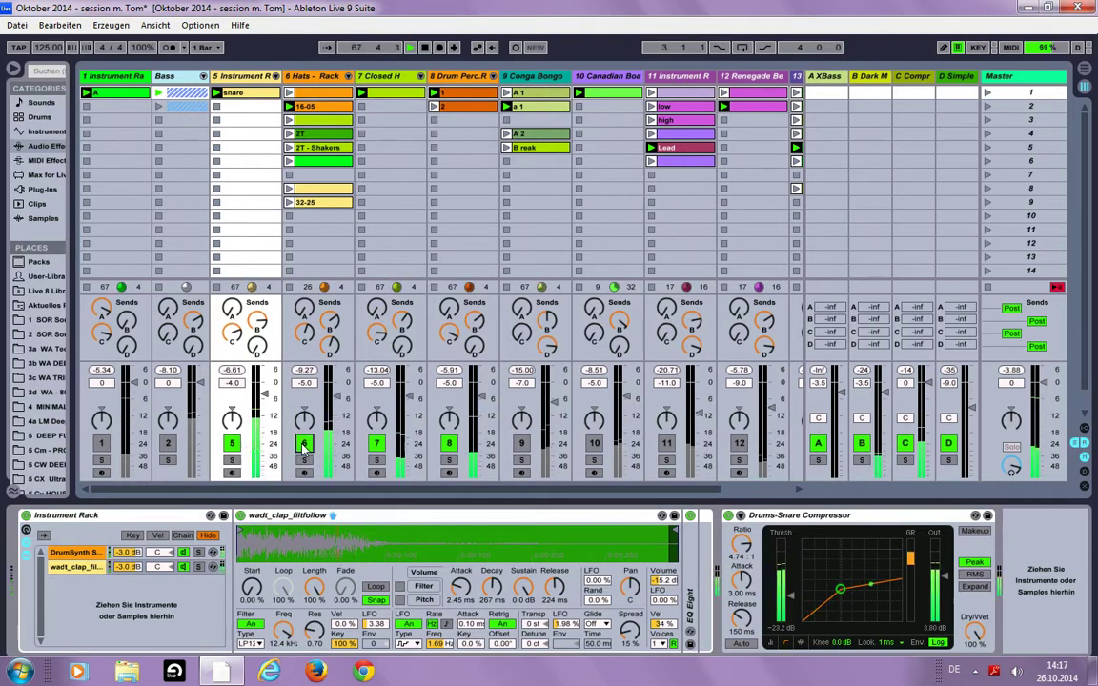
click(292, 136)
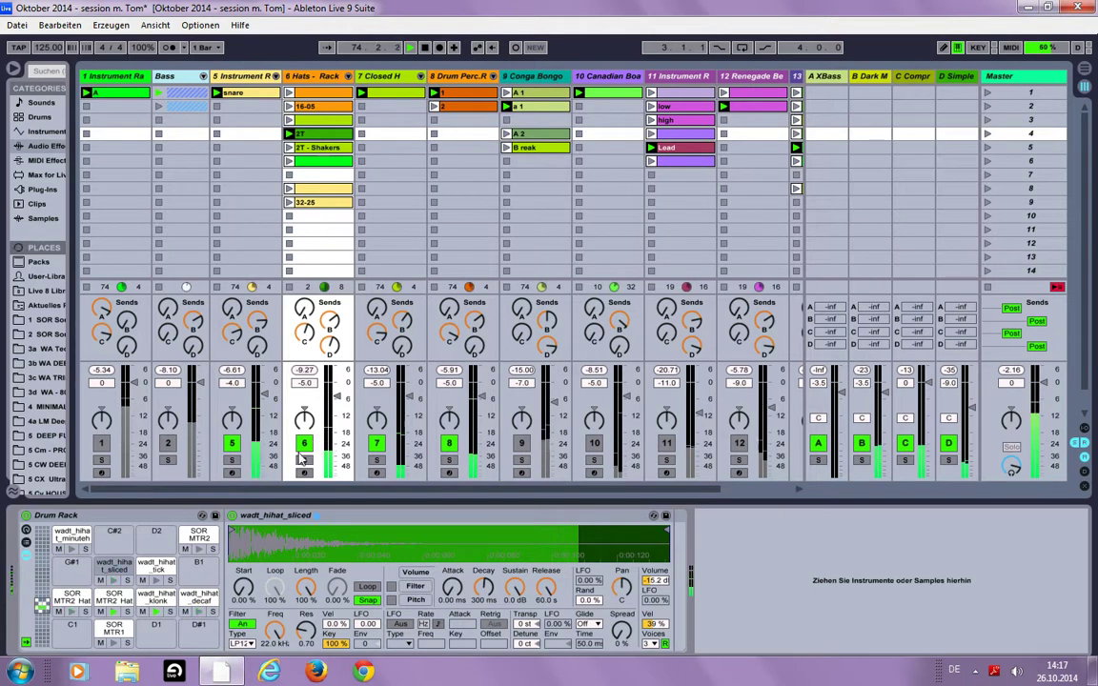
View the devices of the Canadian Boards and Conga Bongo tracks and open the Conga Bongo clip a 1 in the note editor.
click(600, 77)
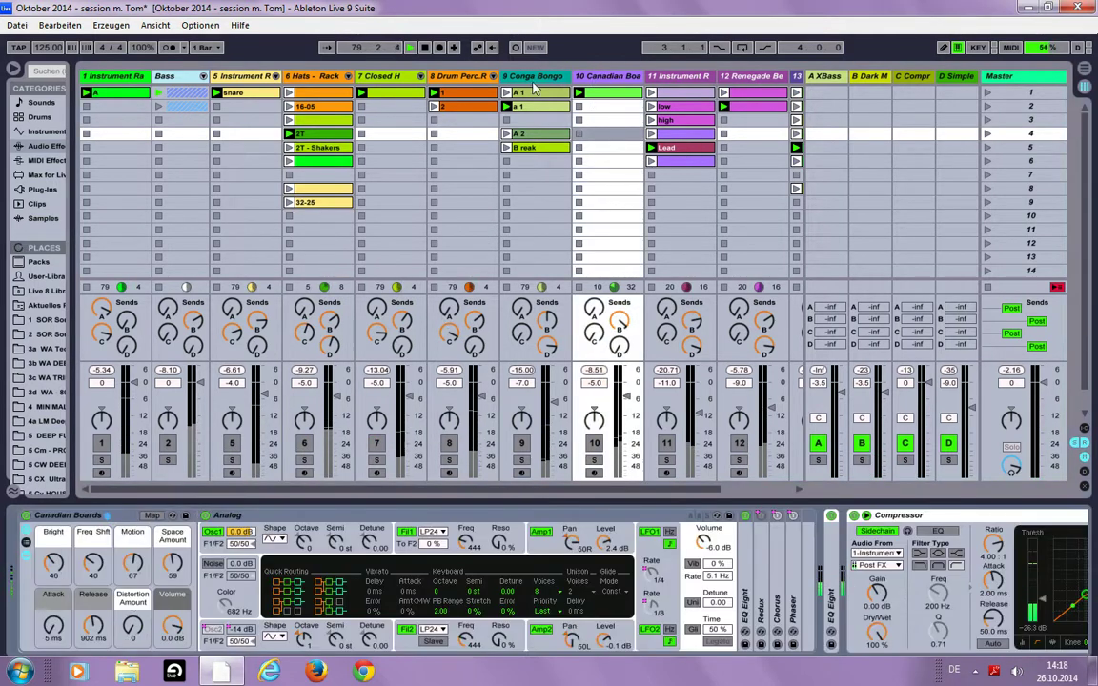
click(538, 78)
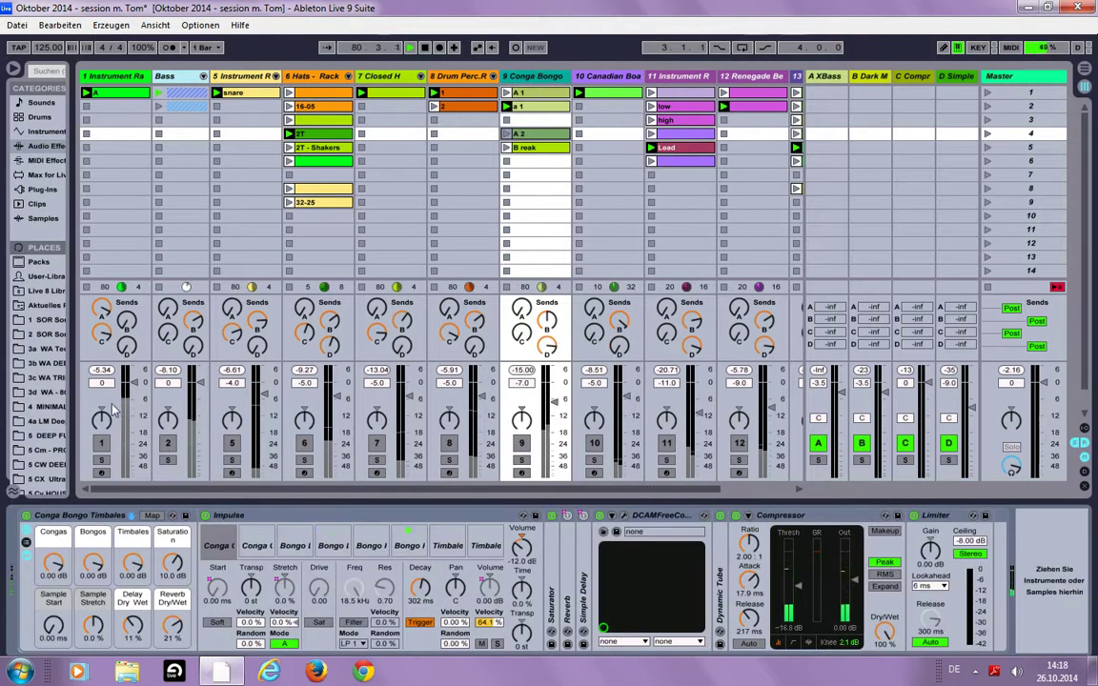
double_click(546, 107)
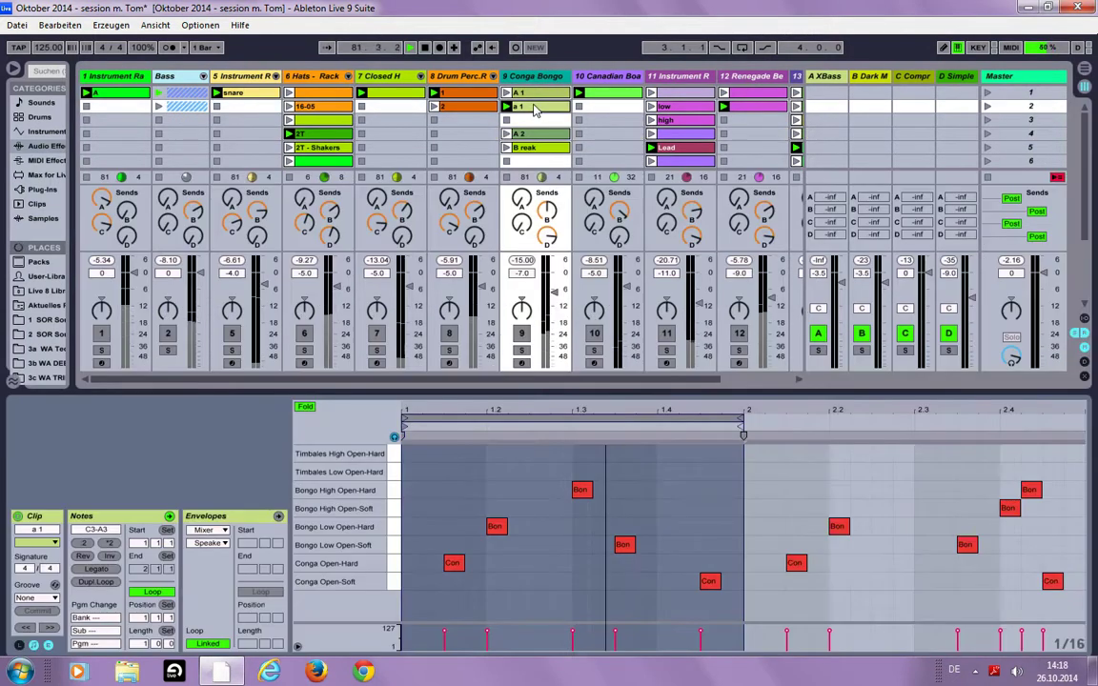
Unmute the Conga Bongo track and launch its A 1 clip.
click(524, 333)
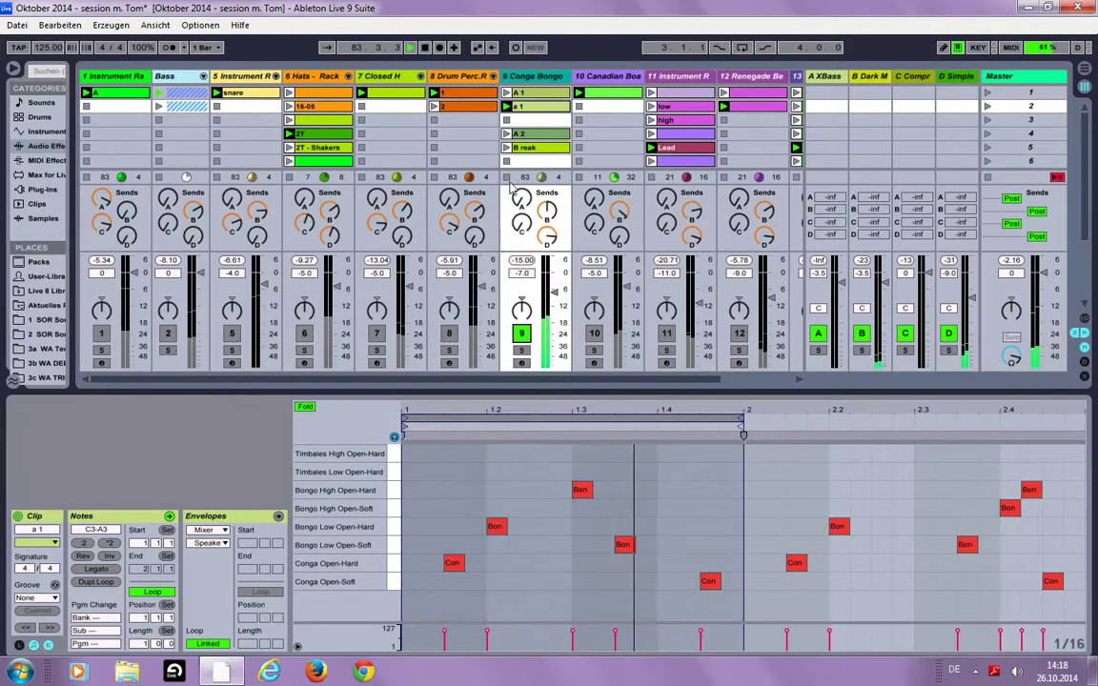
click(508, 95)
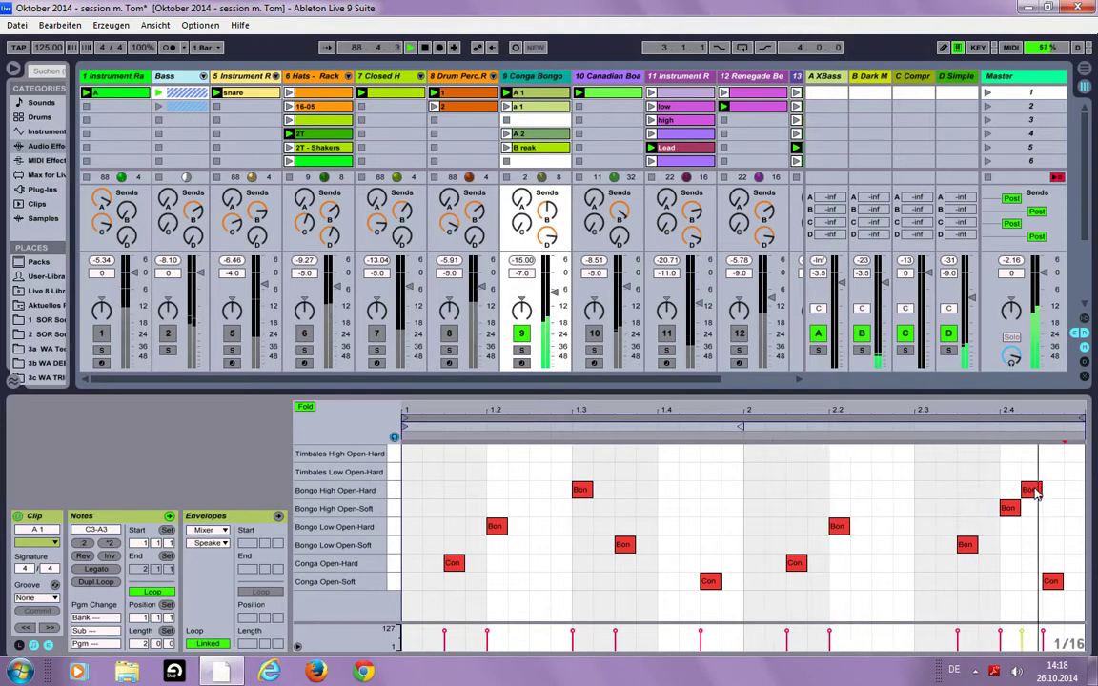
Move clip A 1's last Bongo High Open-Hard note to the final sixteenth of bar 2 and compare playback with clip A 2.
drag(1037, 494, 1074, 495)
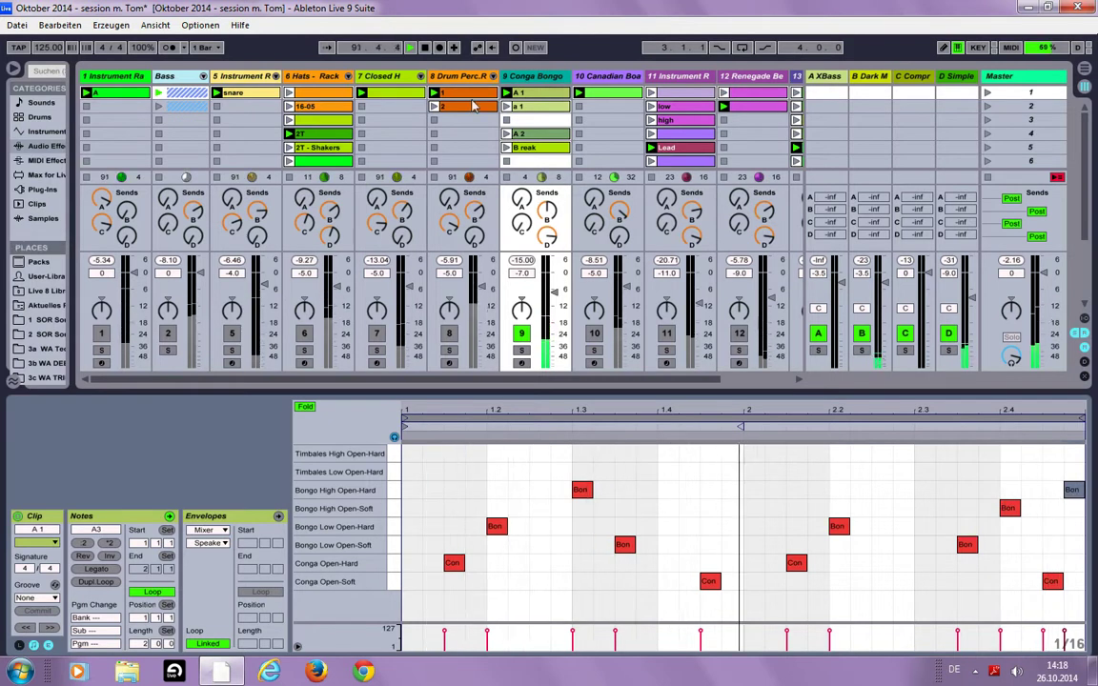
click(507, 137)
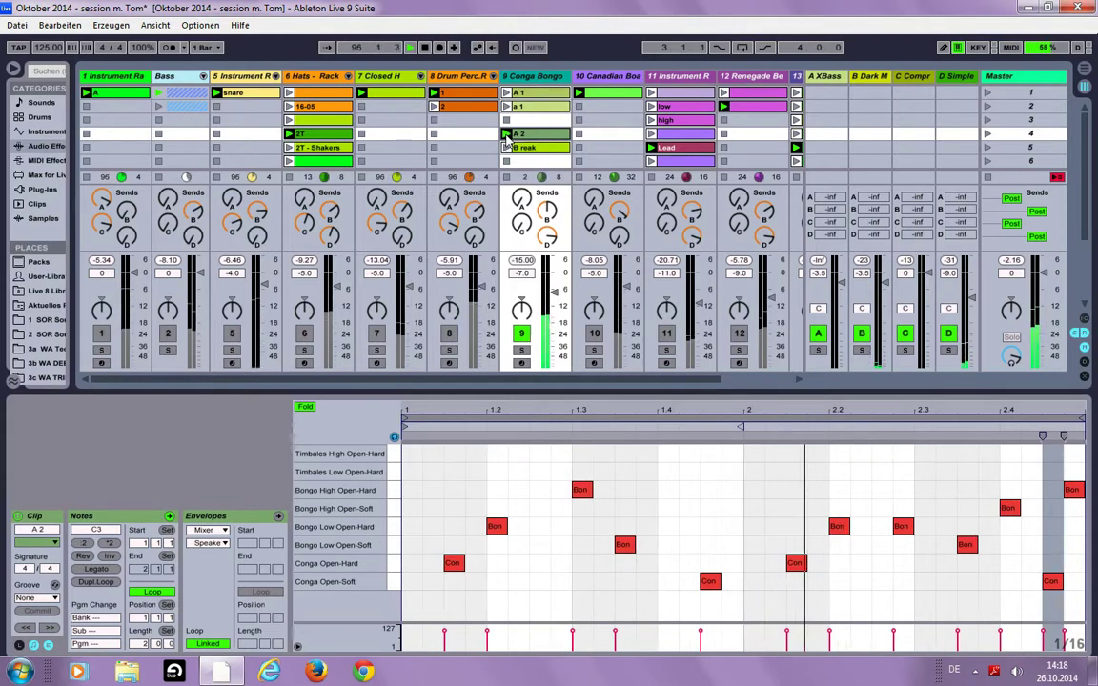
click(508, 96)
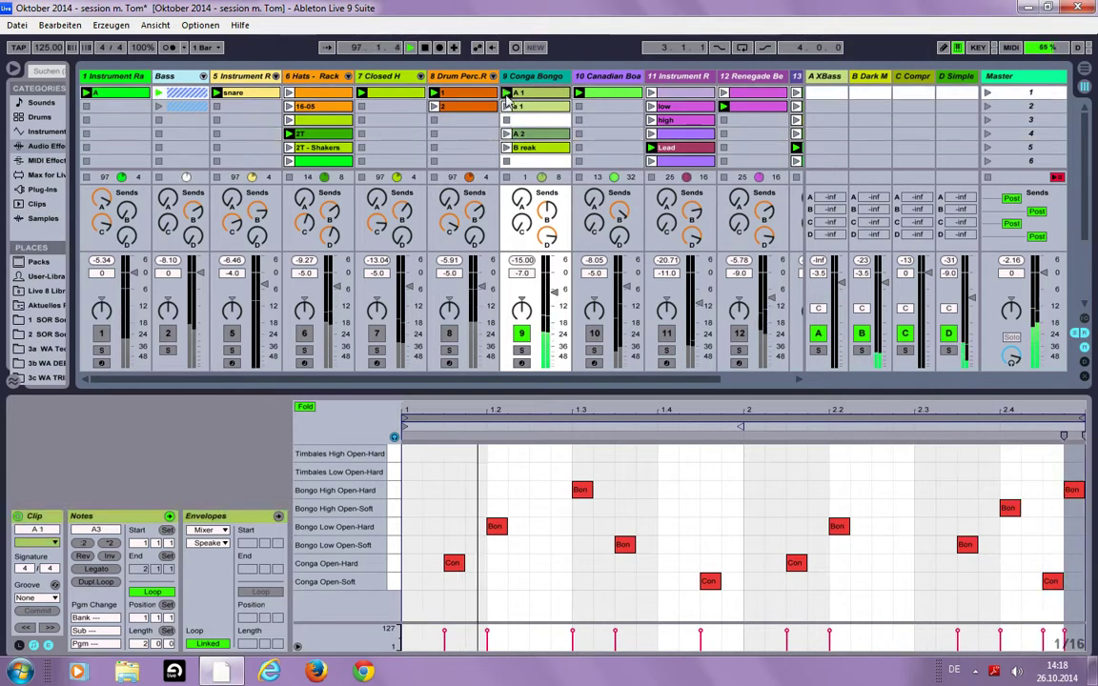
Mute the Conga Bongo track and unmute the Canadian Boards track with its devices shown.
click(521, 333)
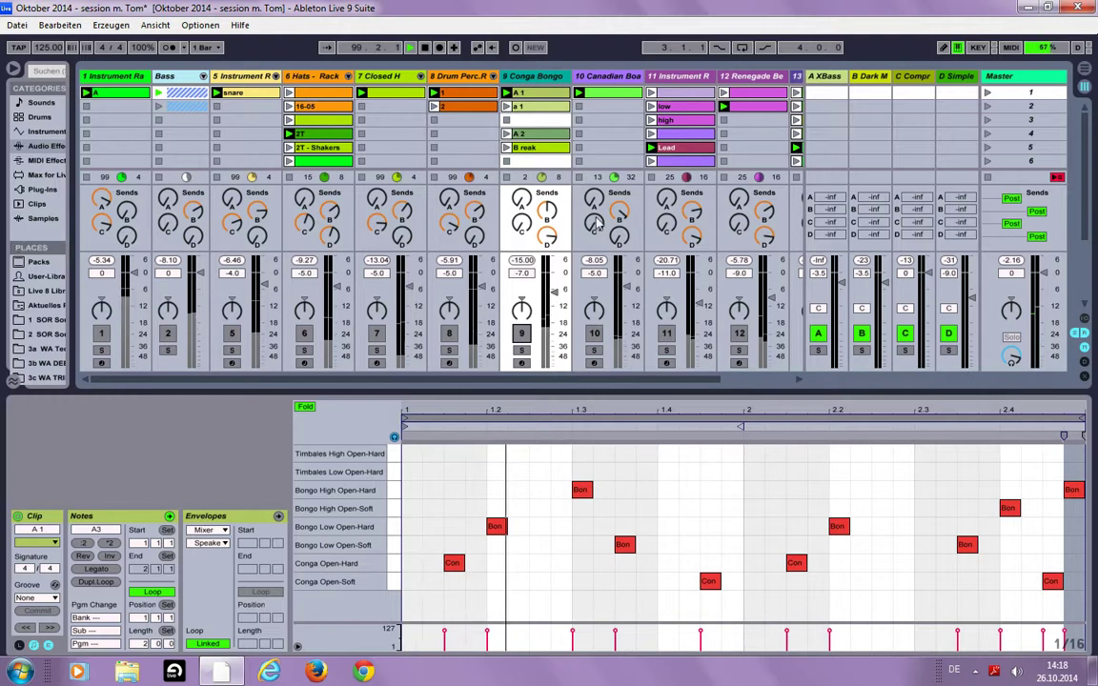
click(592, 78)
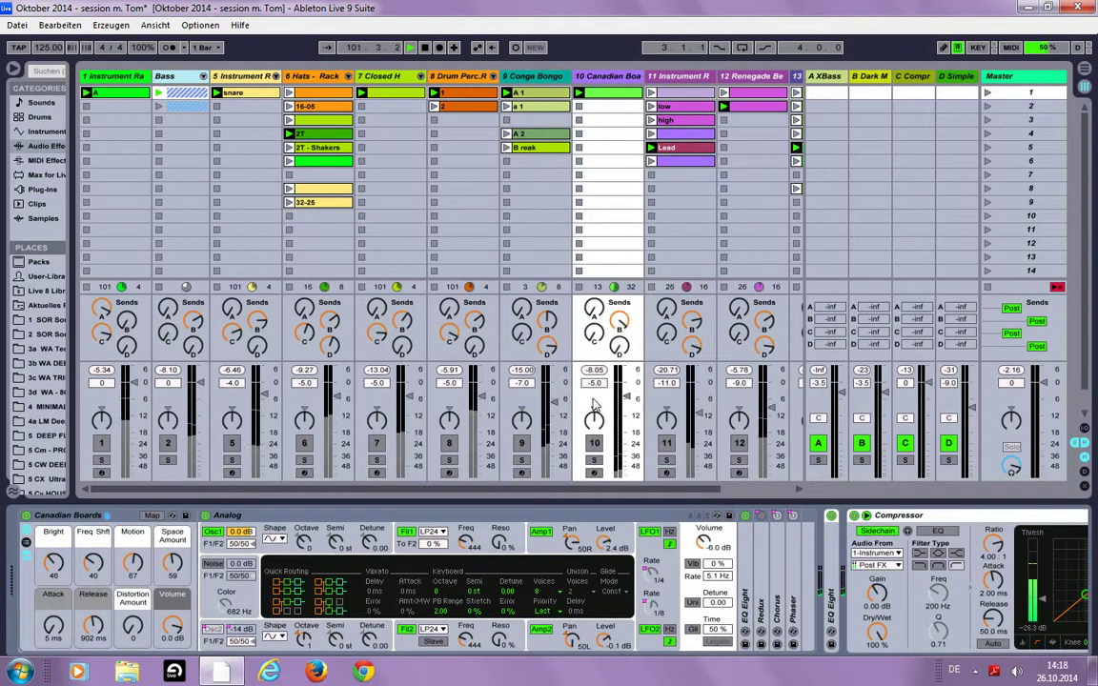
click(595, 444)
click(595, 444)
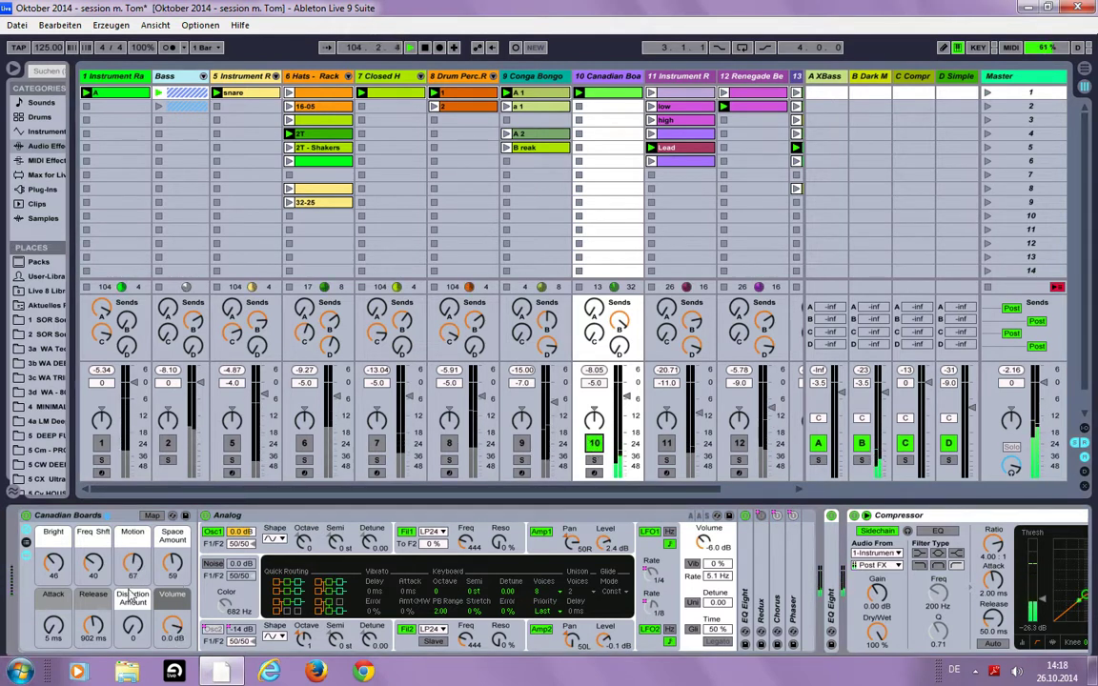
Open the Canadian Boards clip in an enlarged note editor and examine its note pattern.
drag(127, 577, 126, 570)
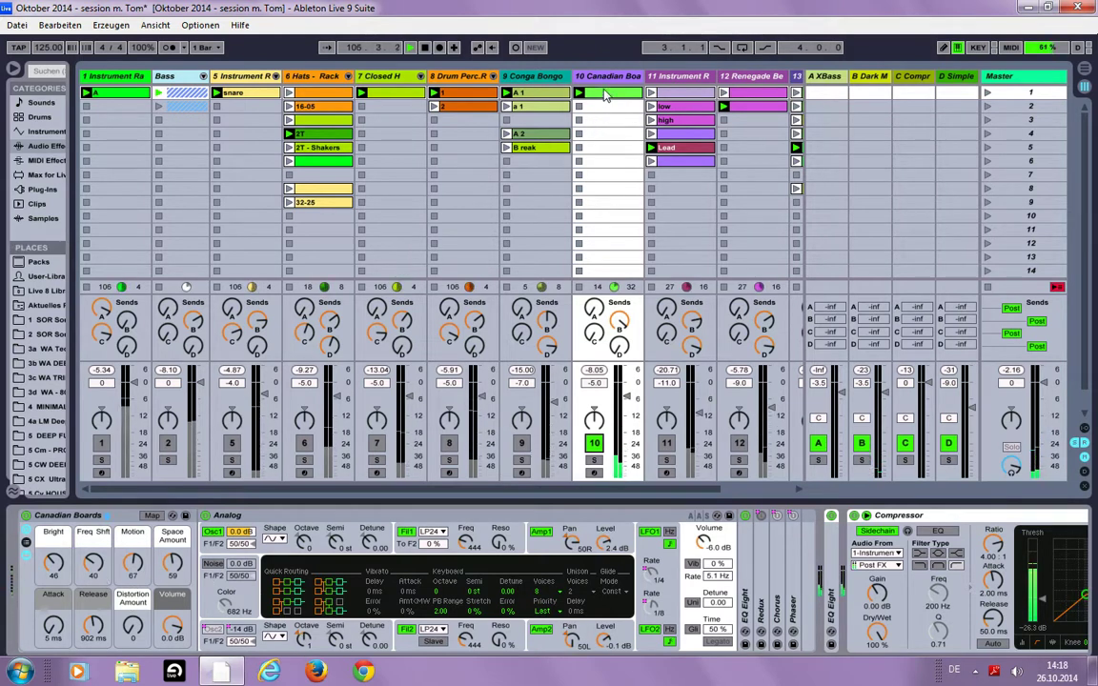
key(shift+Tab)
drag(550, 393, 530, 252)
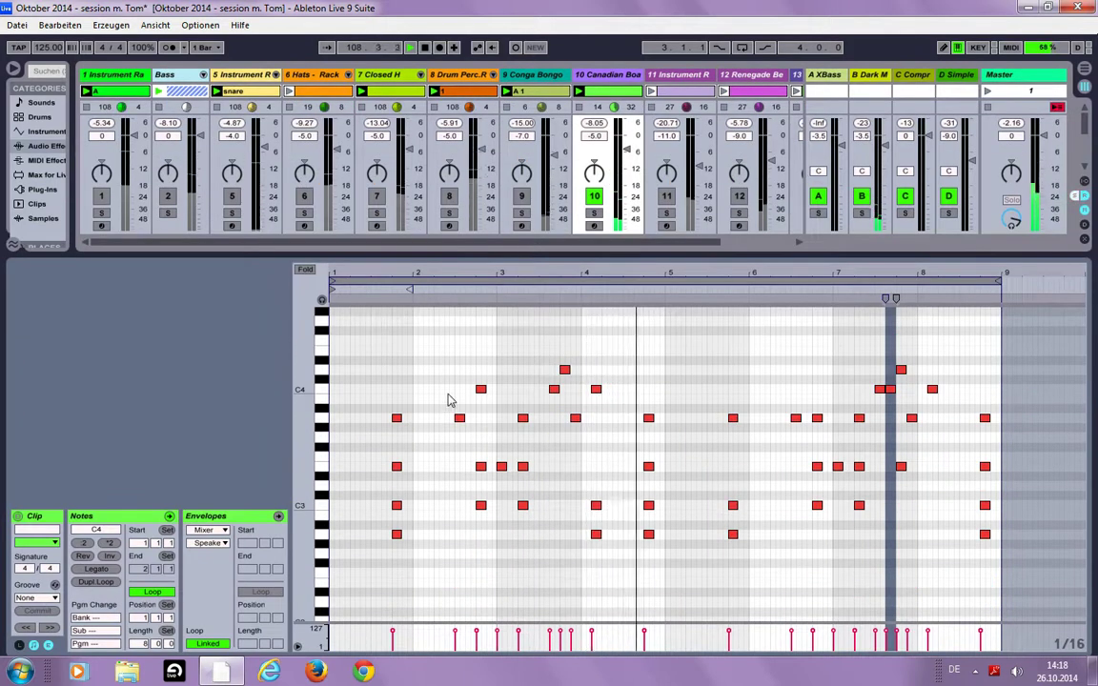
drag(322, 486, 301, 467)
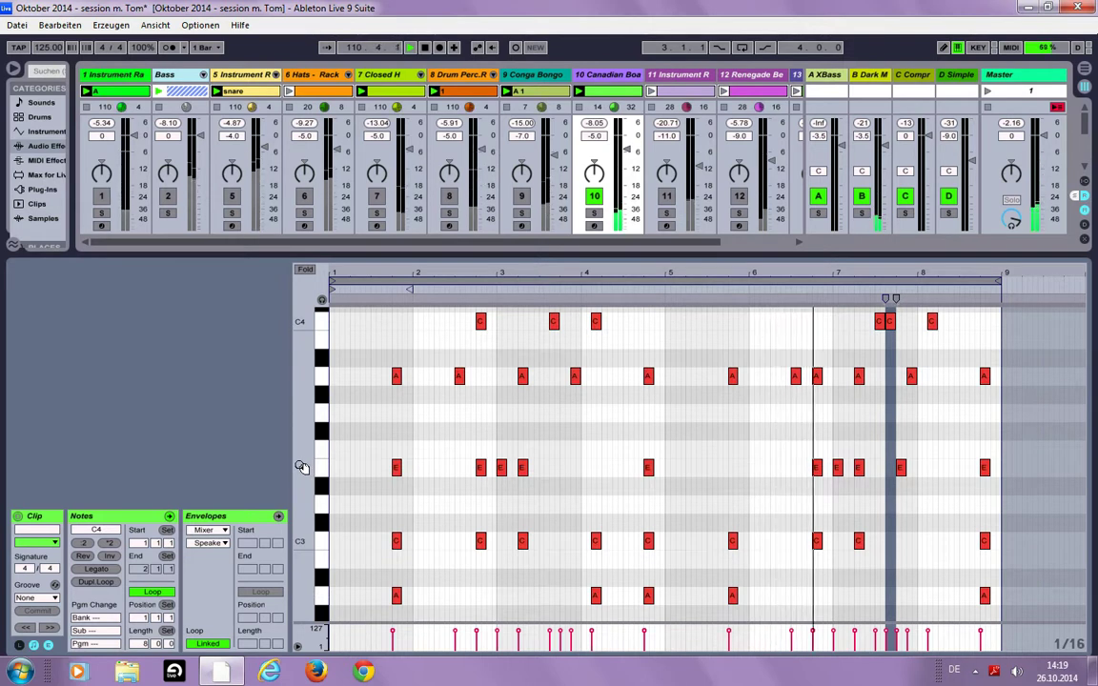
drag(715, 252, 691, 409)
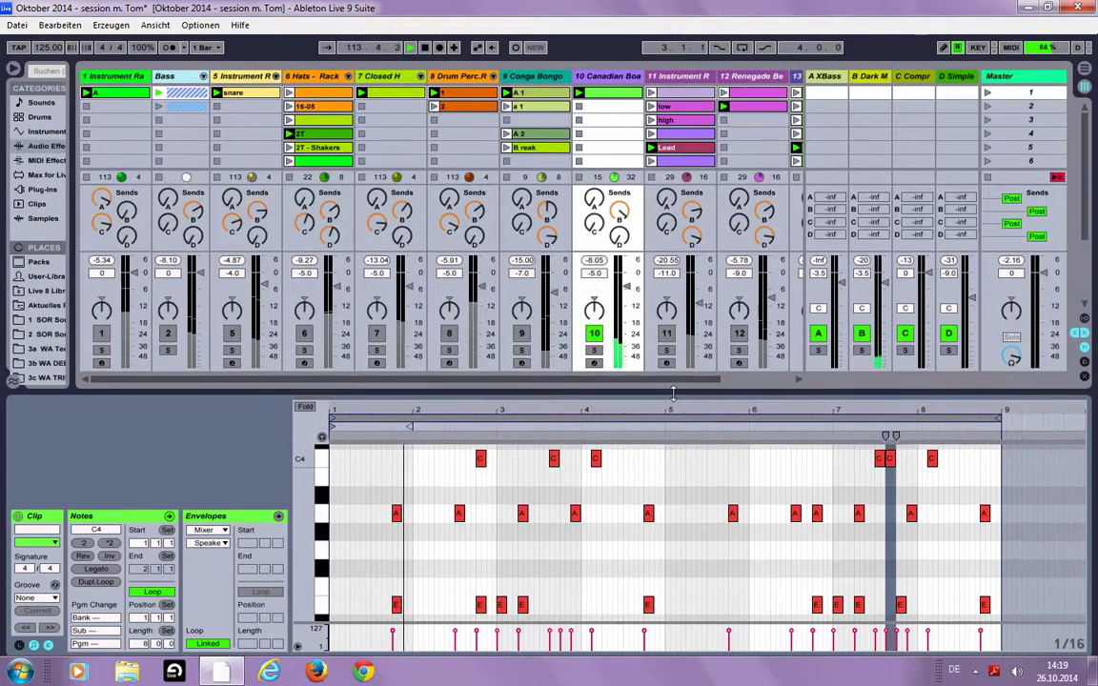
Unmute Instrument Rack track 11 and set its Auto Filter to 85.0 Hz with a Q of 0.94.
click(666, 333)
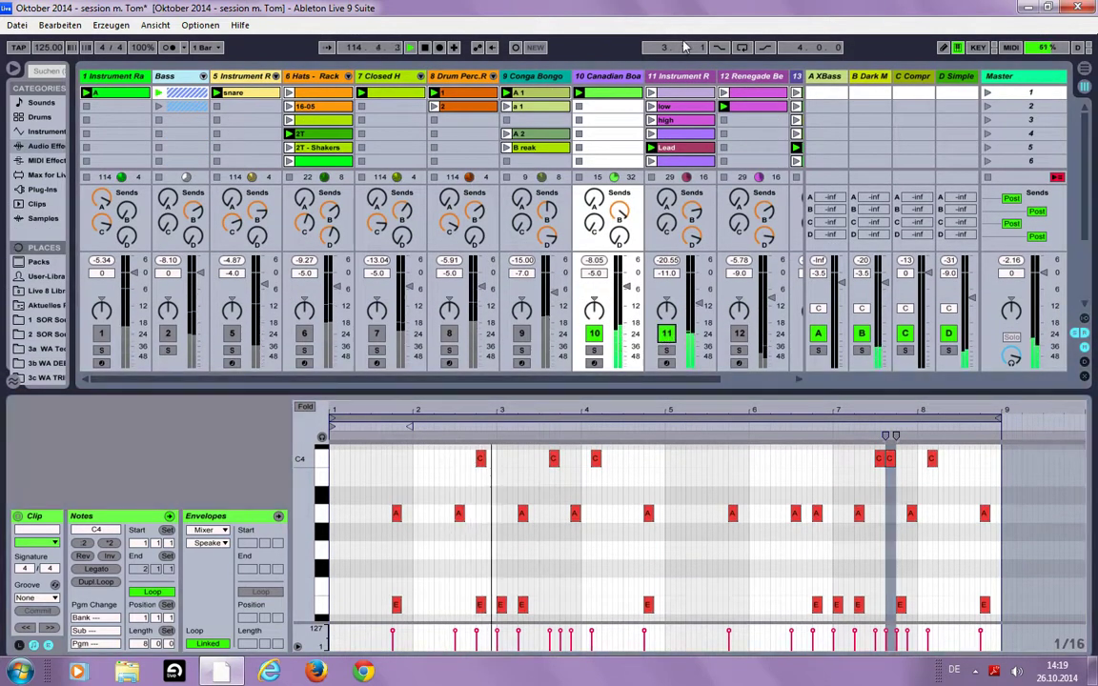
click(676, 84)
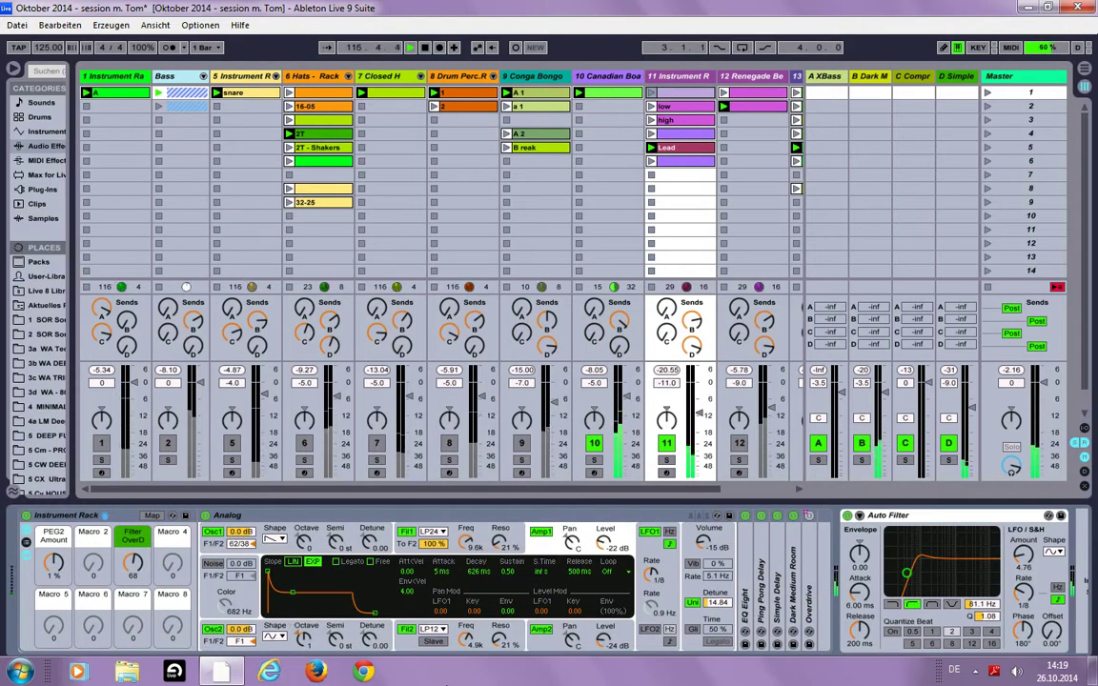
drag(911, 578, 937, 563)
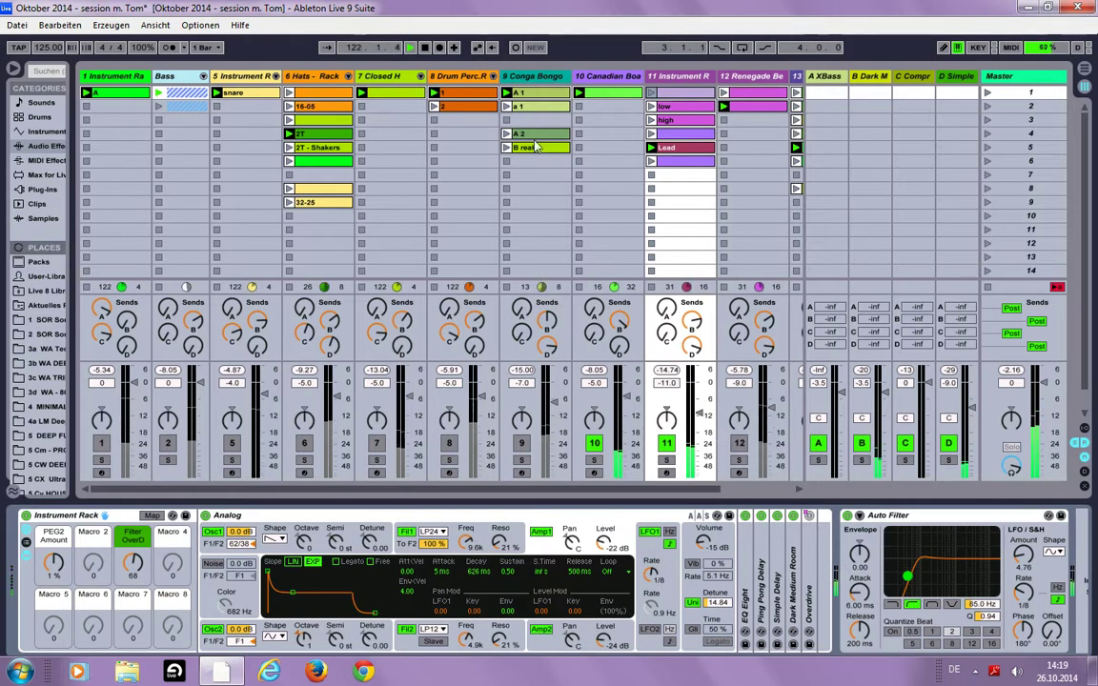
Mute tracks 10 and 11, and unmute the Renegade track after viewing its devices and plug-in.
click(596, 446)
click(666, 444)
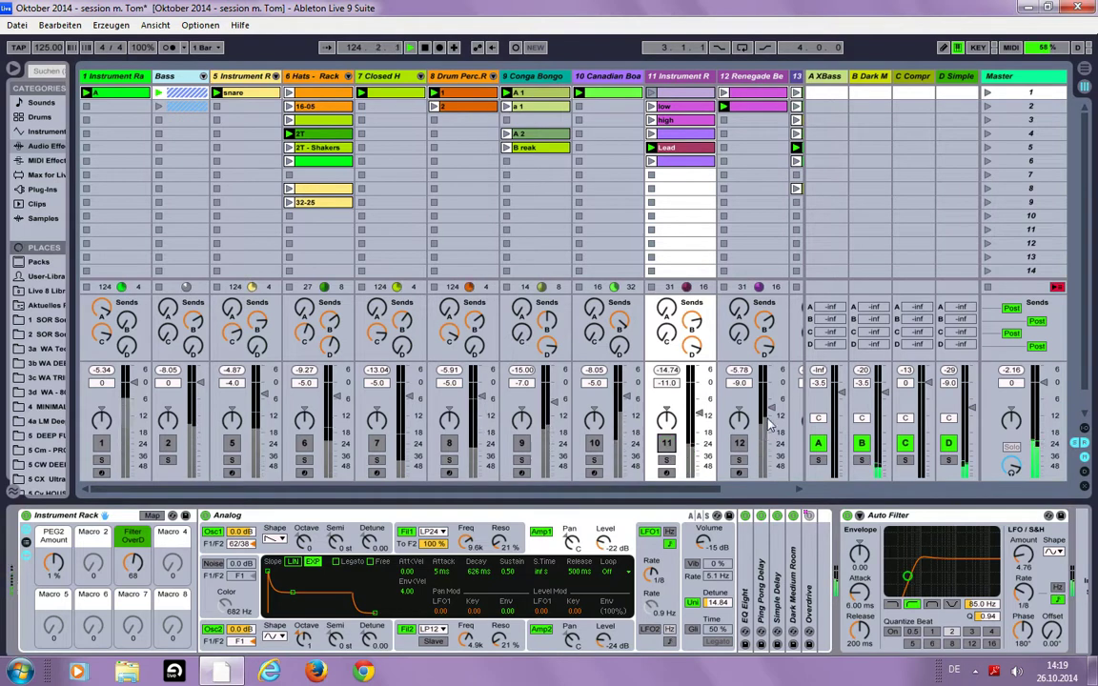
click(751, 83)
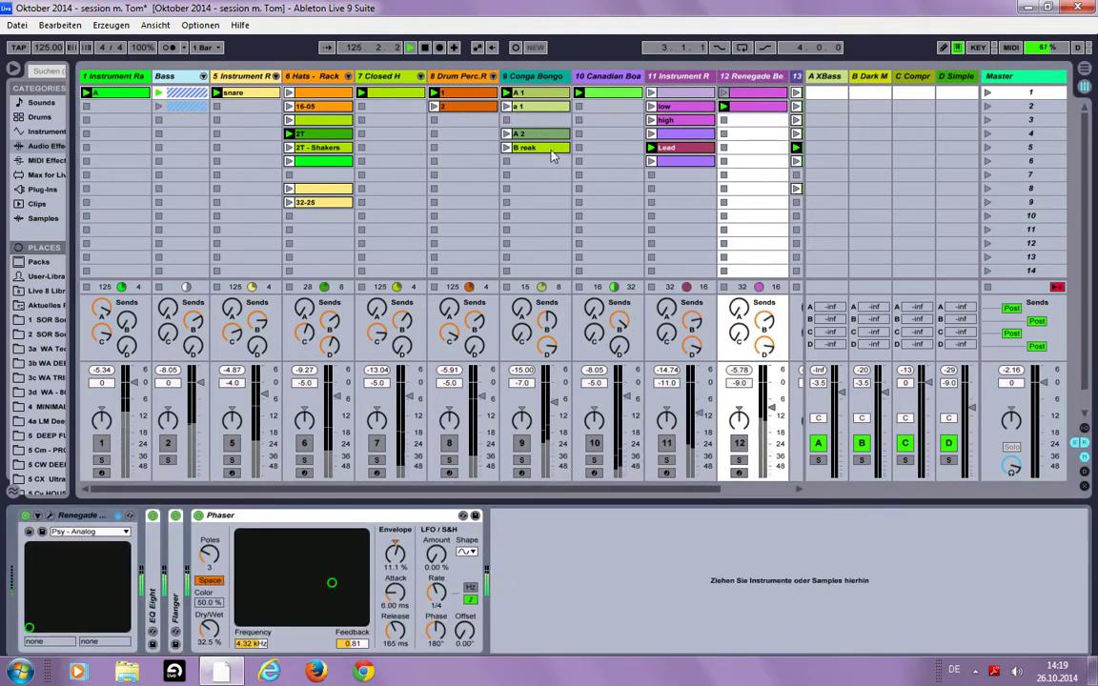
click(50, 515)
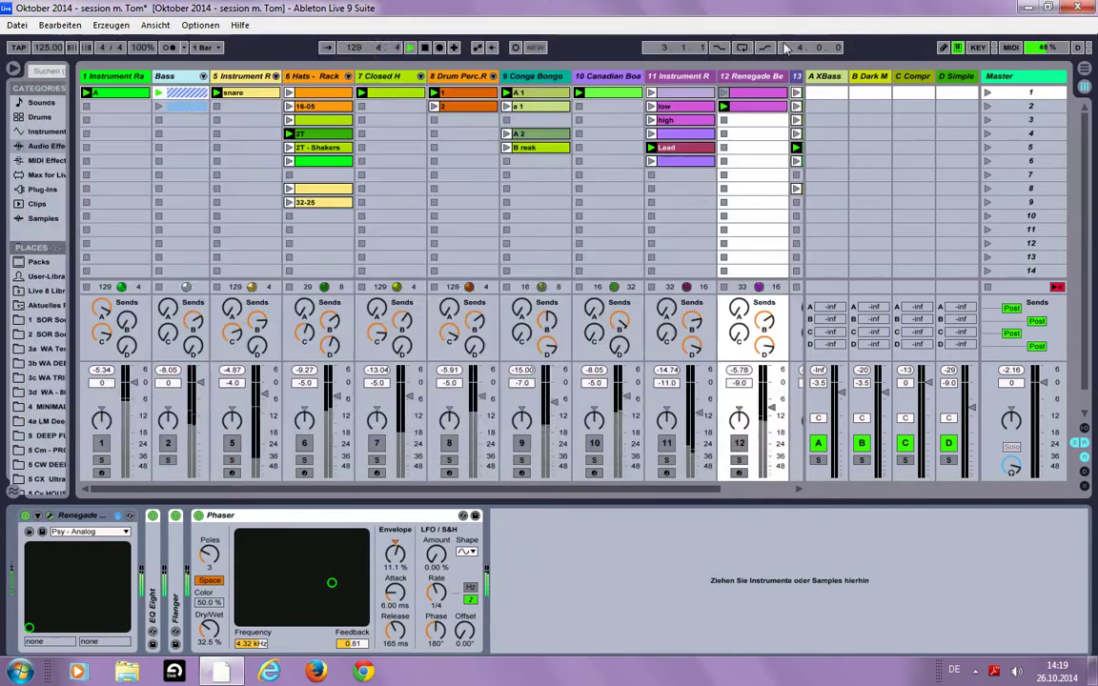
click(783, 46)
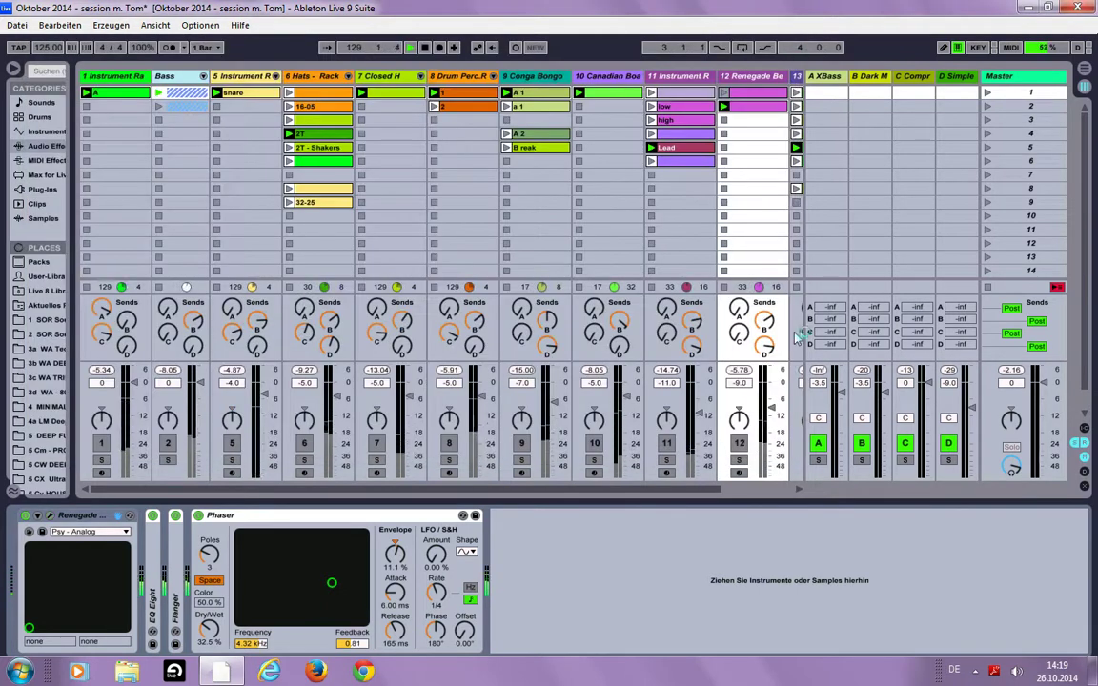
click(738, 444)
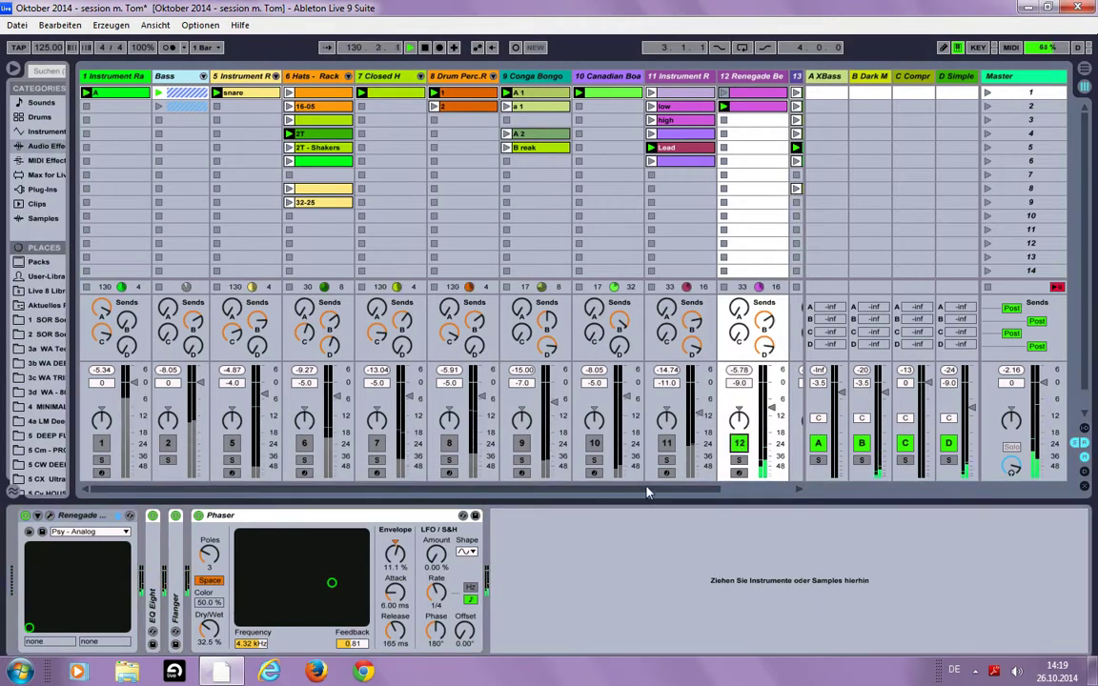
Show the devices of Instrument Rack track 13, unmute it and mute the Renegade track.
drag(694, 488, 781, 490)
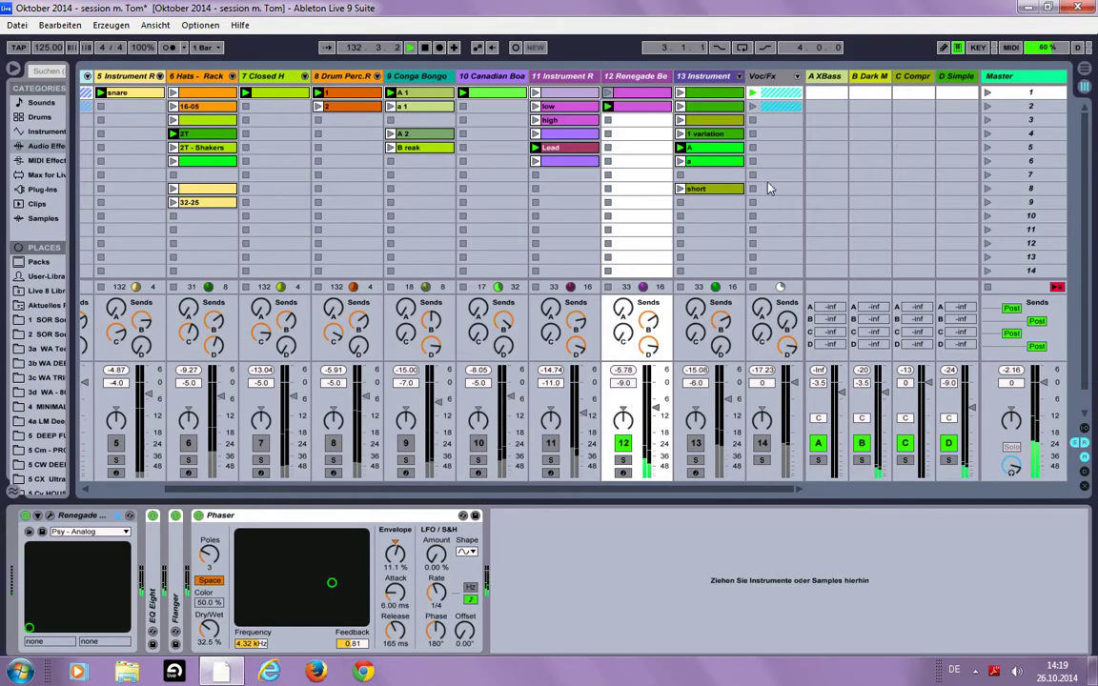
click(711, 82)
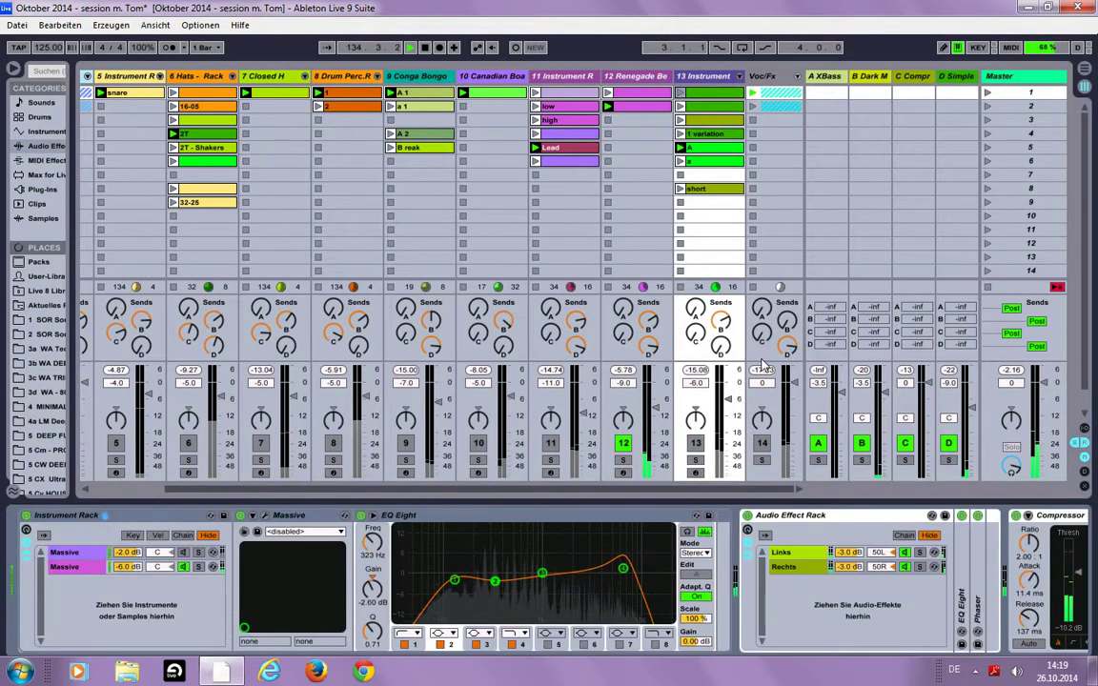
click(696, 444)
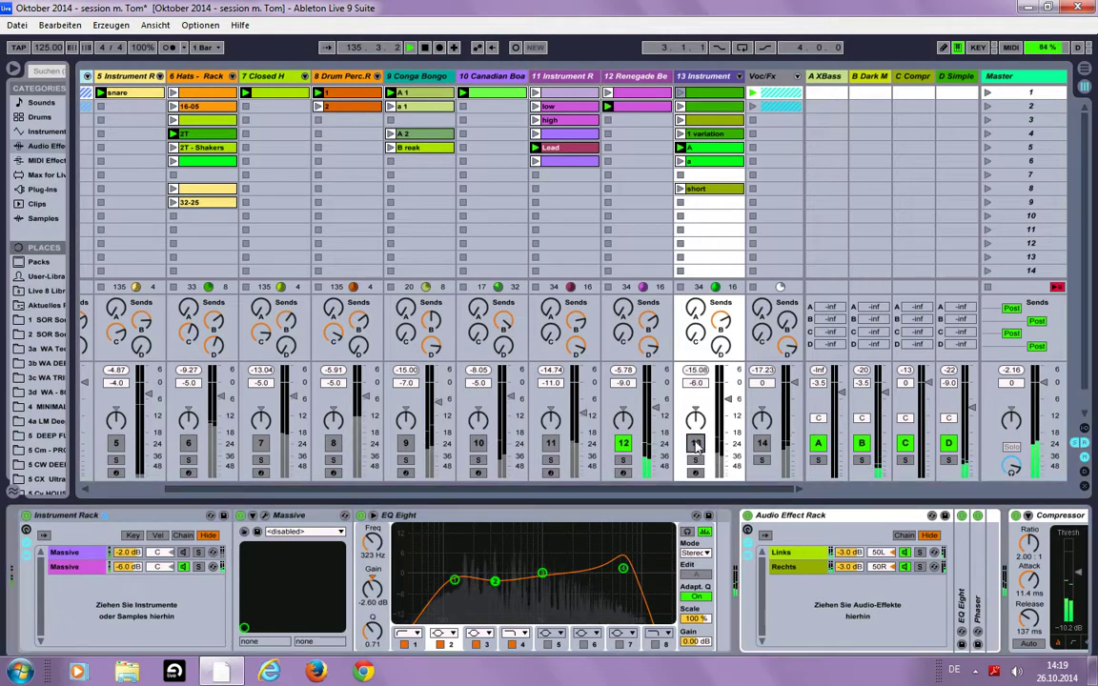
click(623, 444)
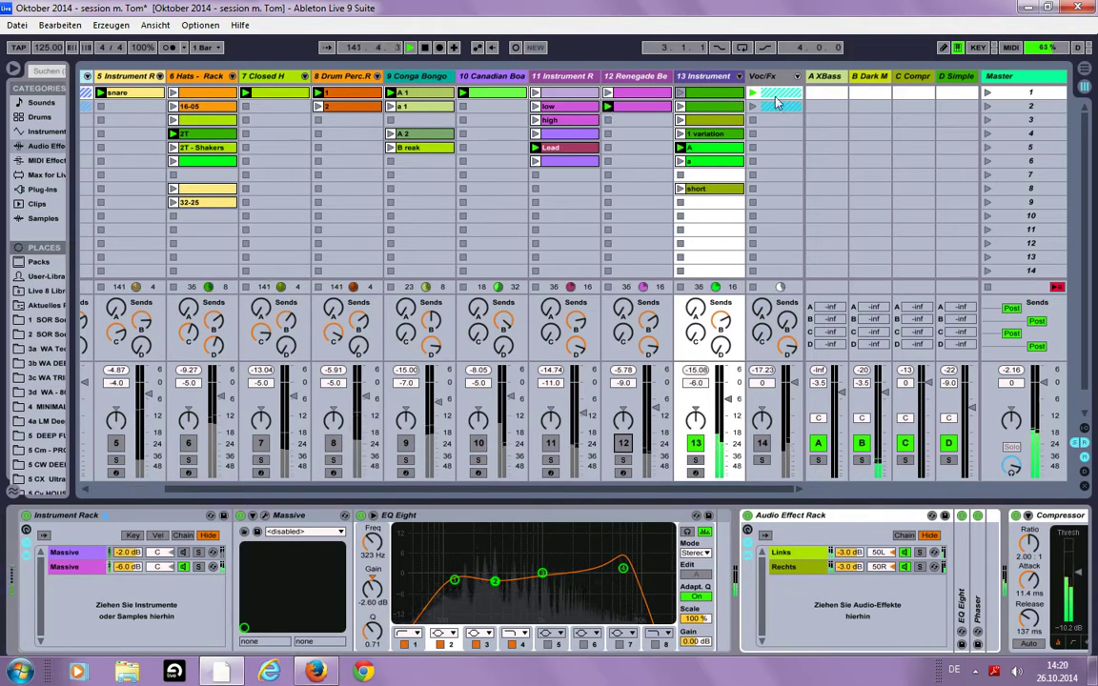
Unfold the Voc/Fx group, mute track 13 and unmute the group.
drag(789, 78, 800, 81)
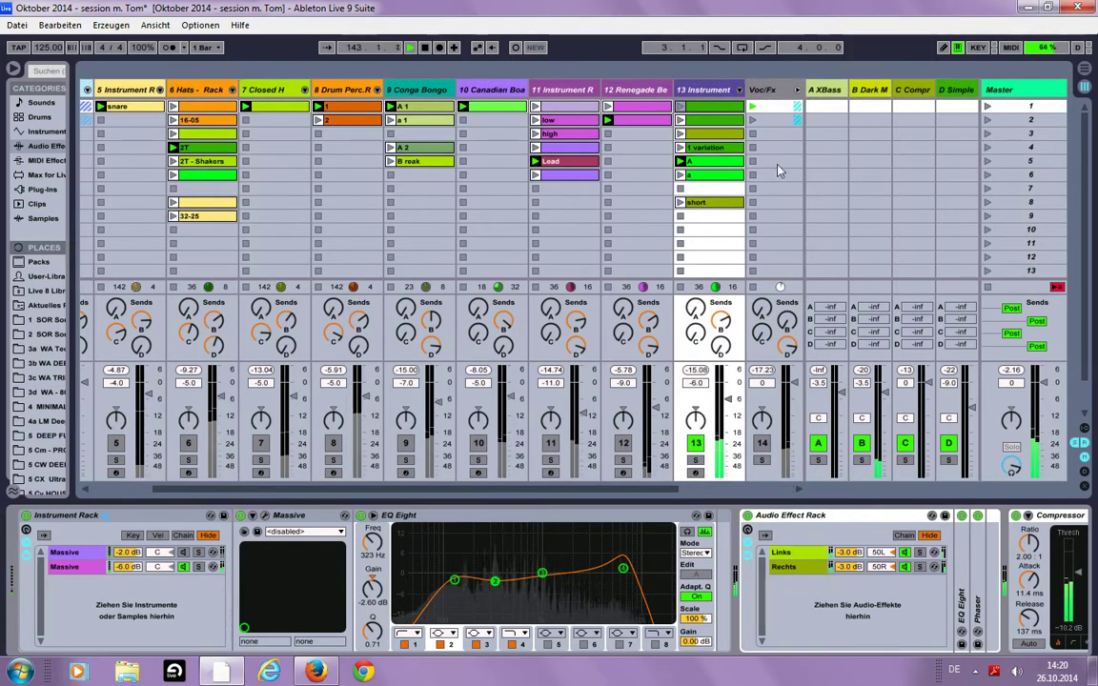
scroll(667, 458, right, 3)
click(522, 445)
click(591, 445)
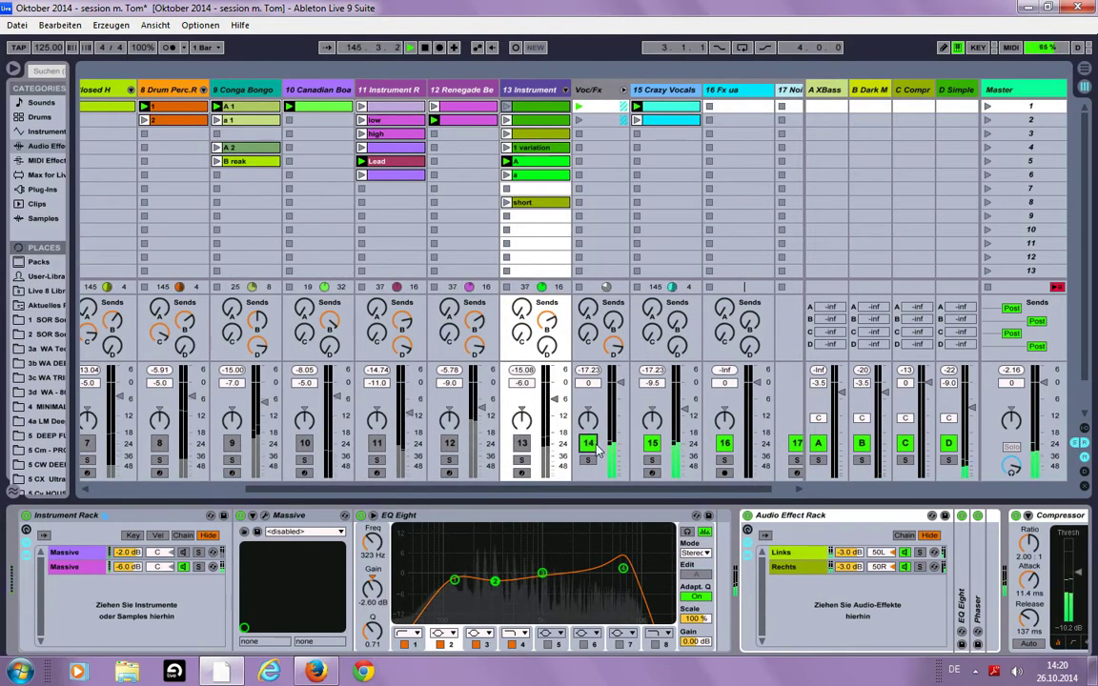
Examine the Crazy Vocals track's devices and the notes of its first clip.
click(658, 91)
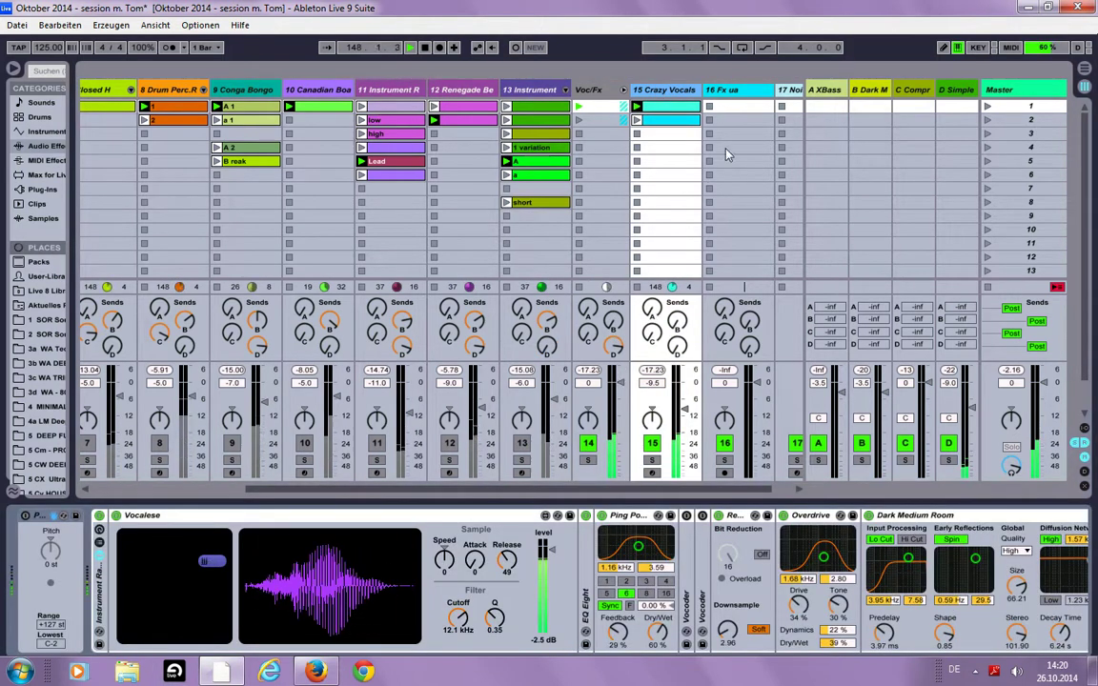
double_click(684, 106)
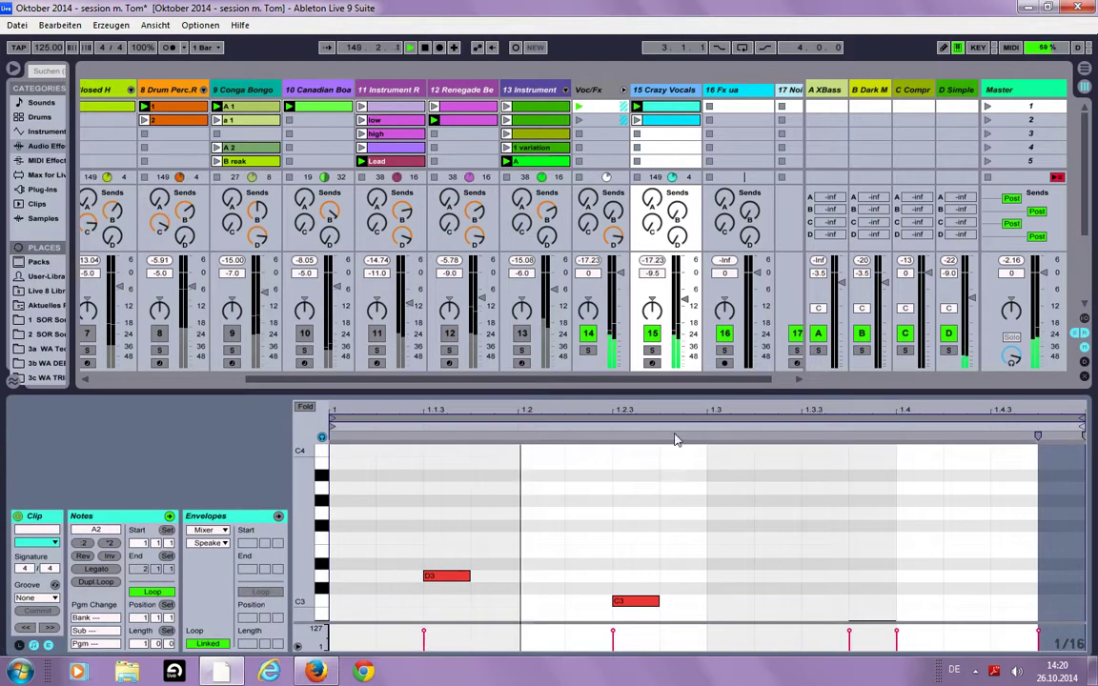
drag(658, 388, 641, 475)
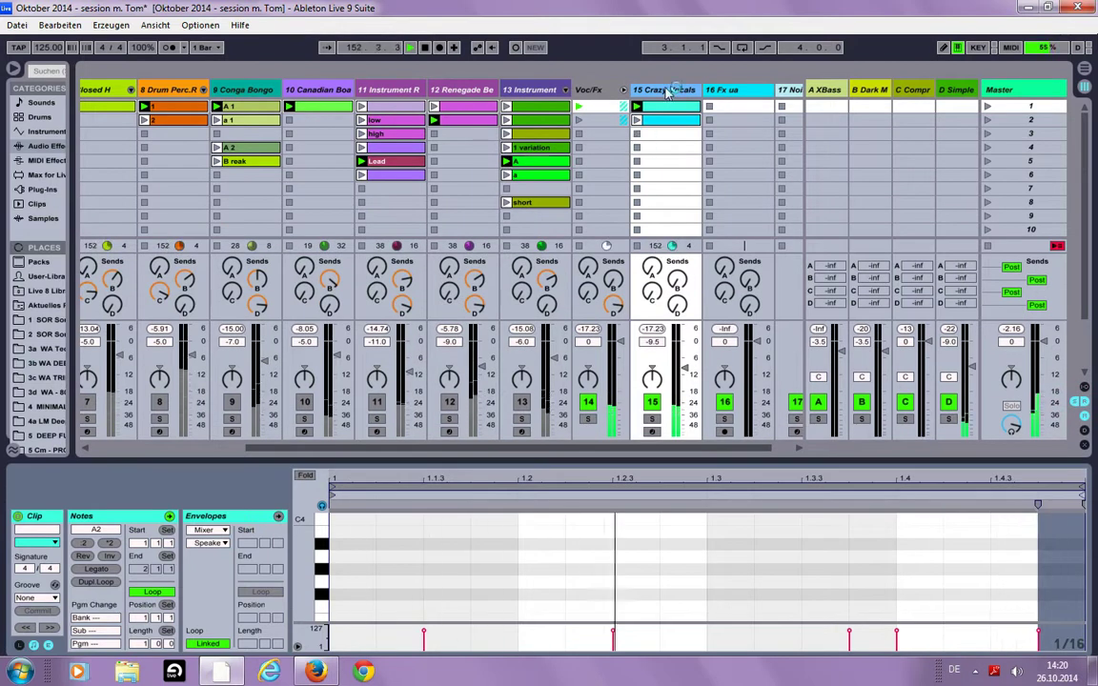
click(667, 93)
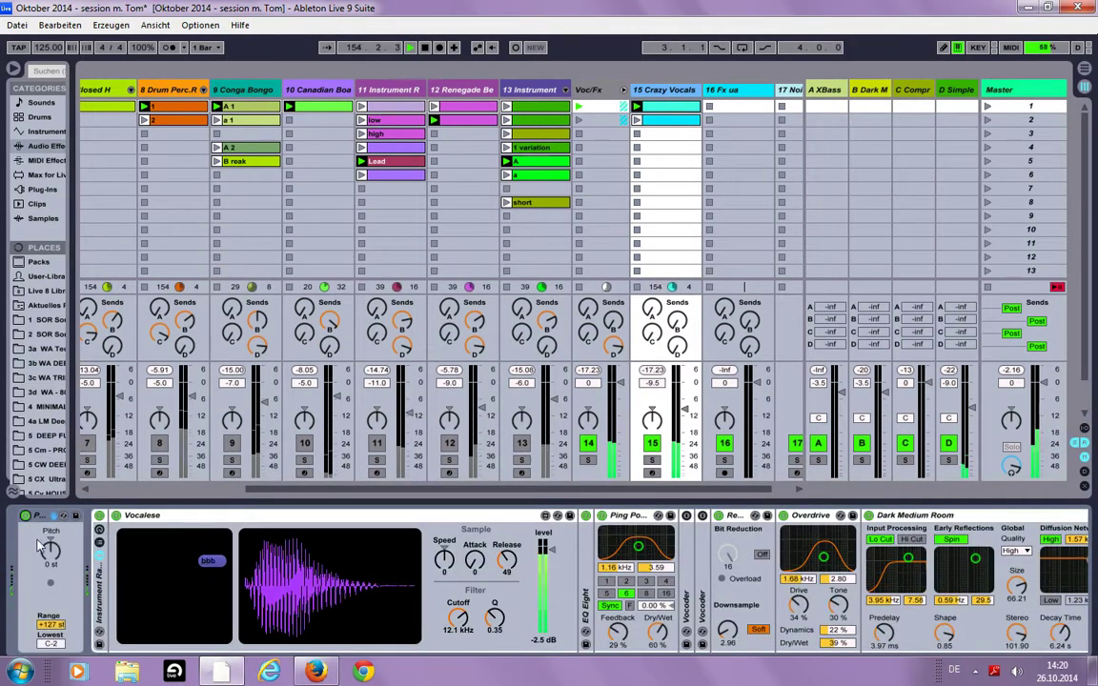
Try out the Pitch device's transposition on the Crazy Vocals track and mute the track.
drag(51, 550, 51, 558)
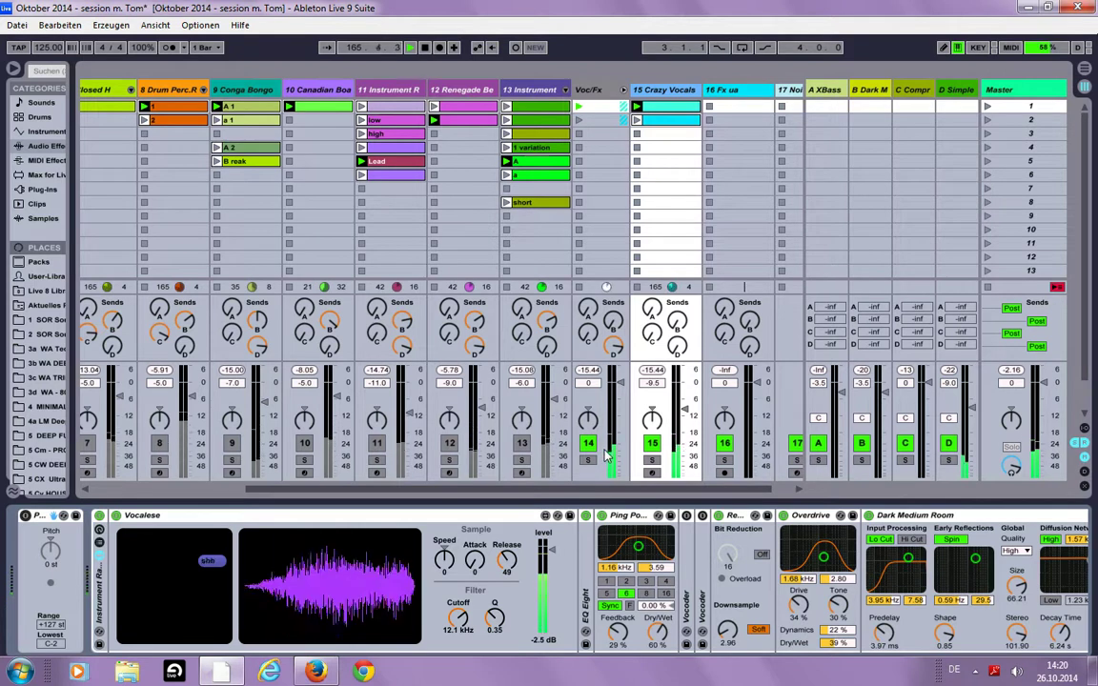
click(654, 444)
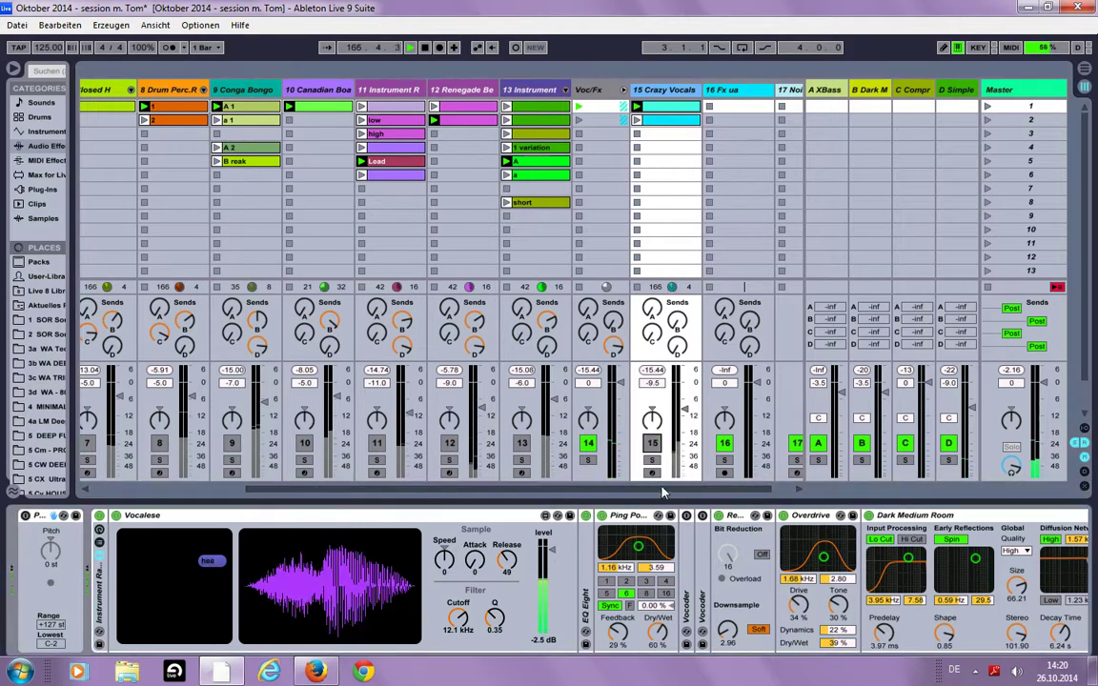
Unfold the Bass group and solo both the group and its Operator - FM track.
scroll(661, 494, left, 5)
scroll(648, 457, right, 4)
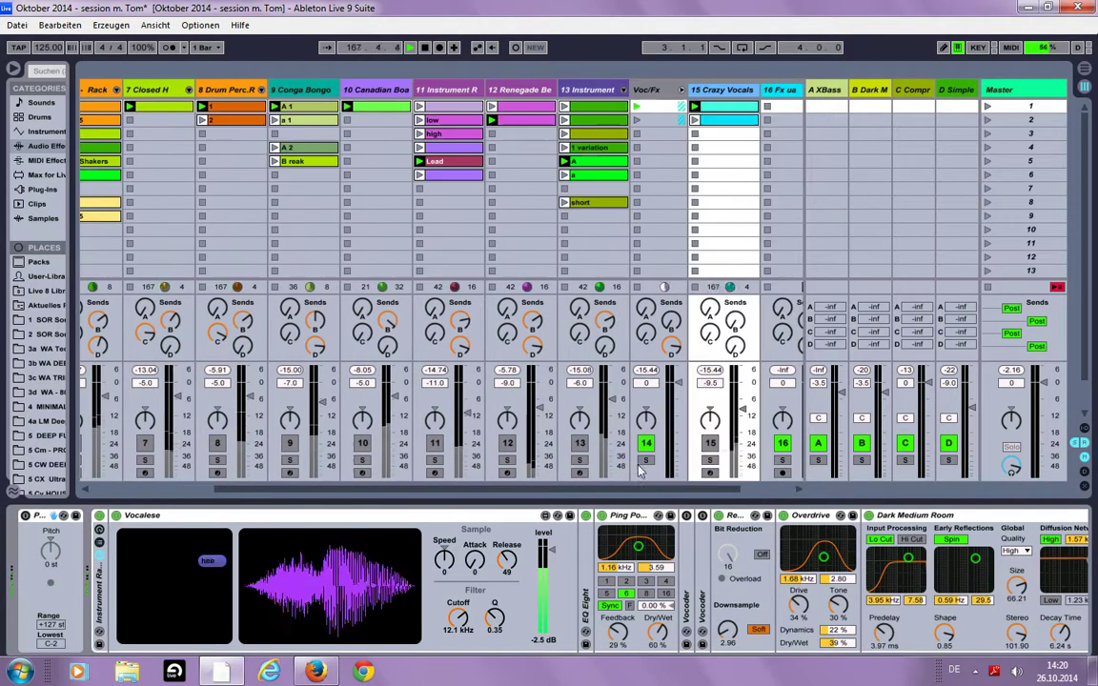
scroll(550, 439, left, 6)
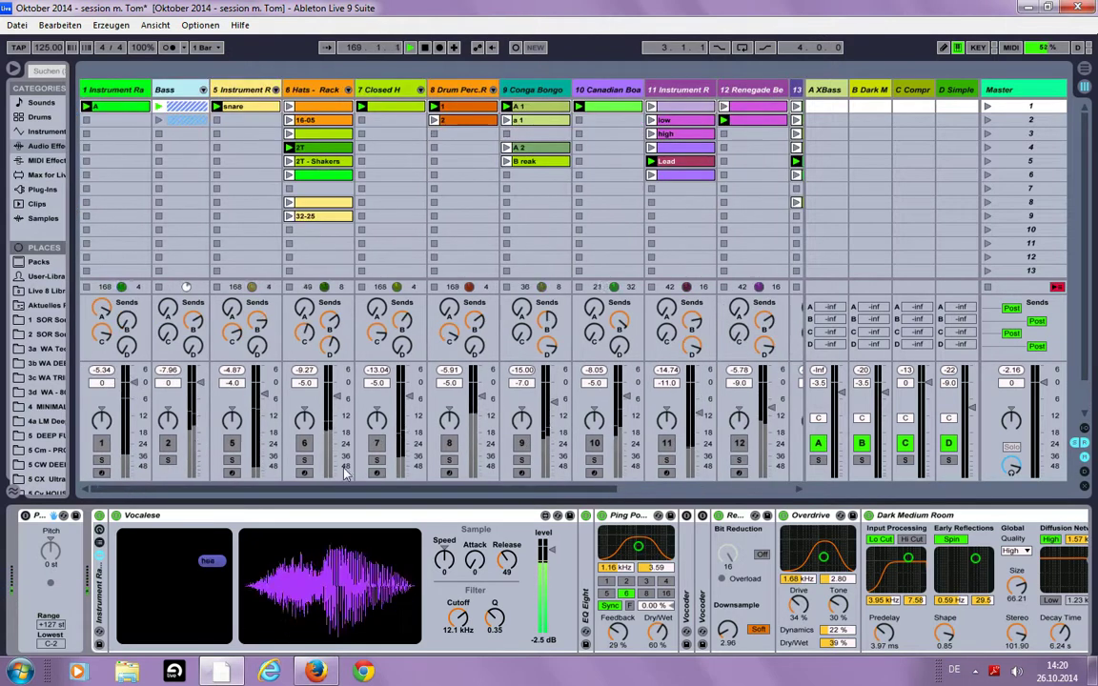
click(202, 90)
click(231, 461)
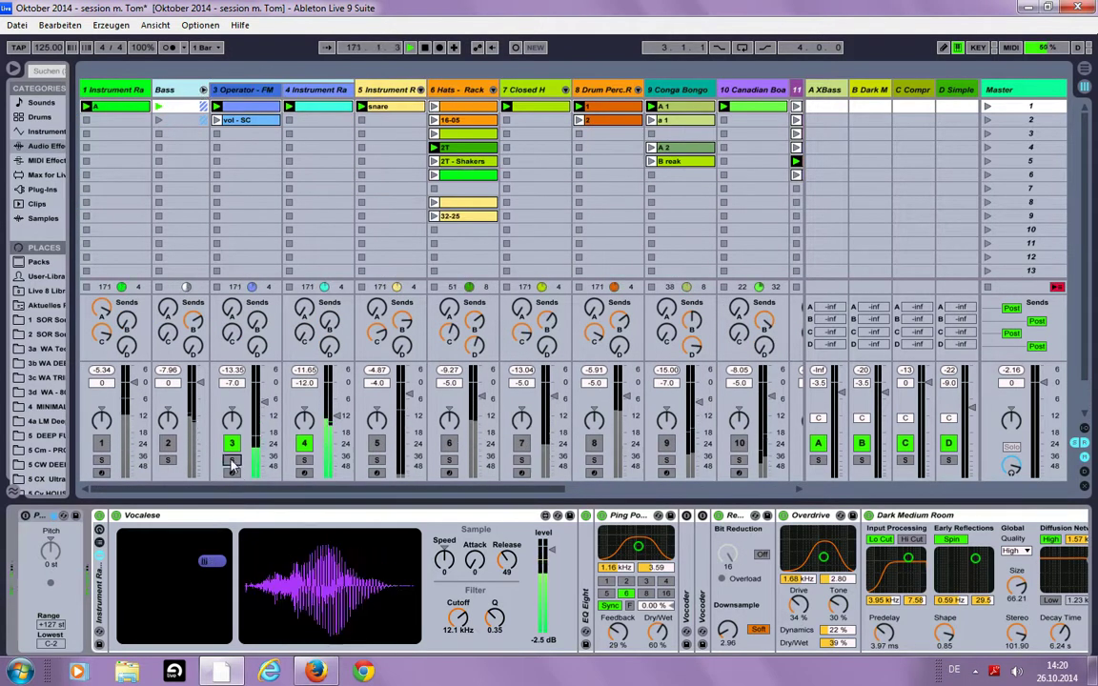
click(167, 460)
Show the Operator - FM Bass devices and set oscillator B's level to -50 dB.
click(223, 84)
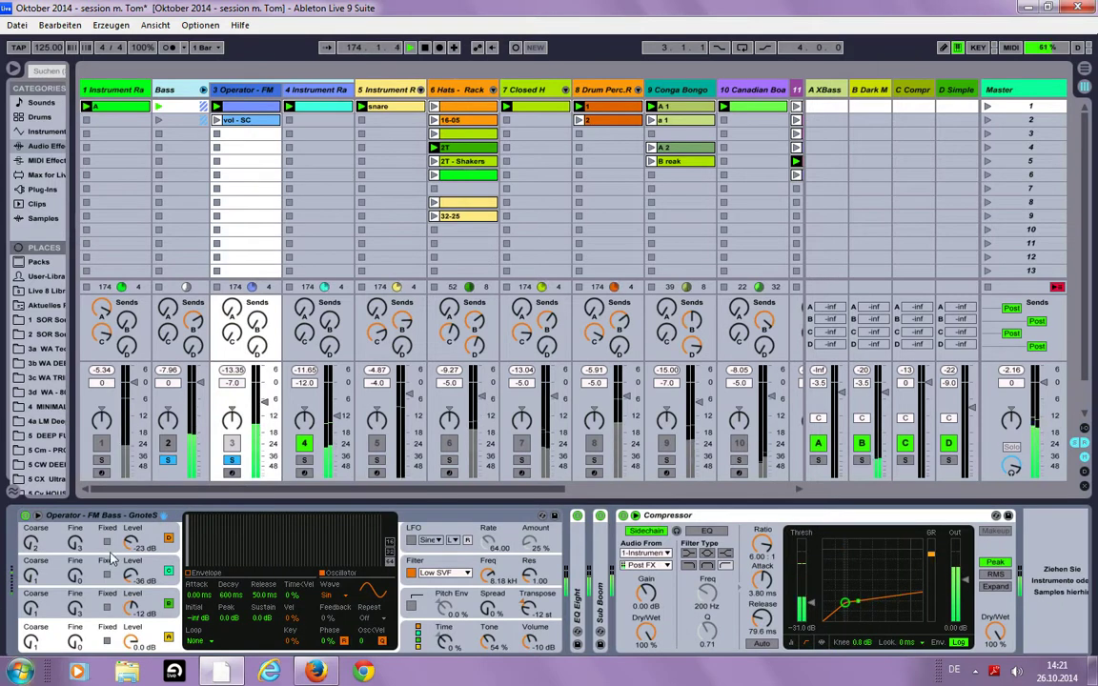
drag(136, 622, 136, 657)
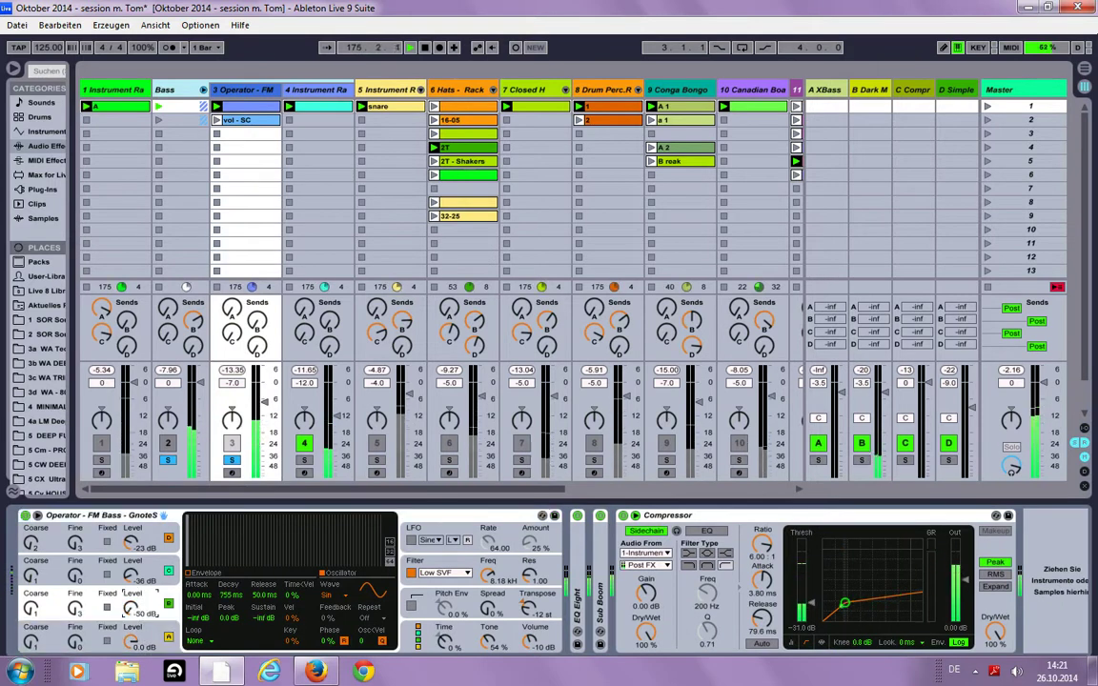
Undo the last level change on Operator's oscillator B, and set that level to -22 dB.
key(ctrl+z)
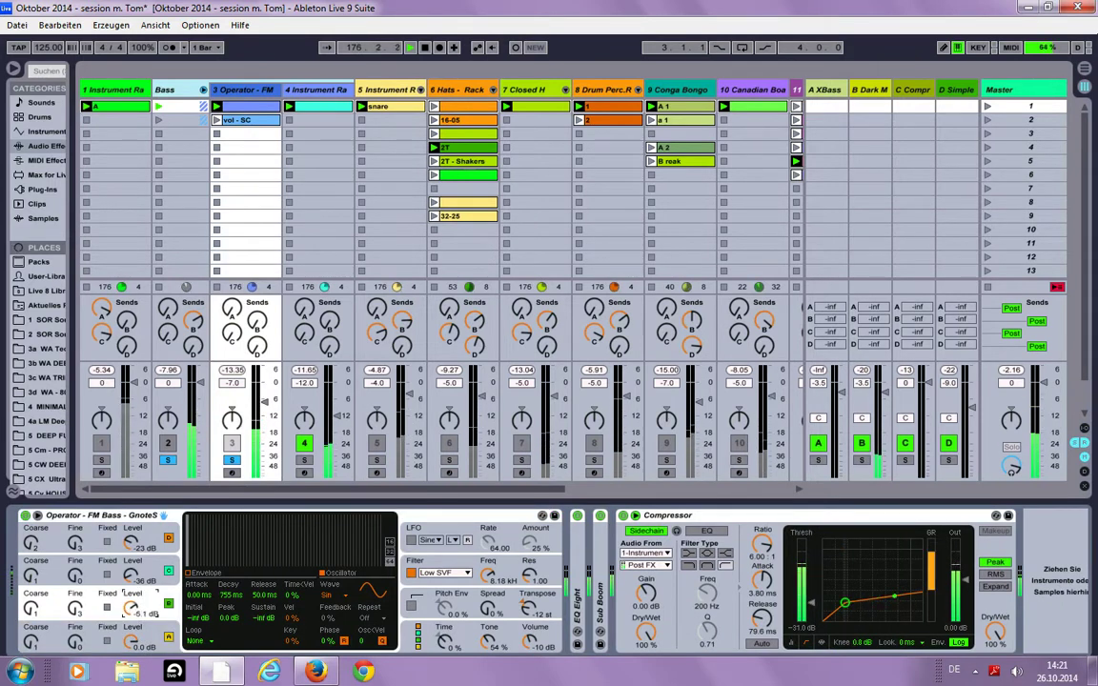
drag(127, 607, 127, 600)
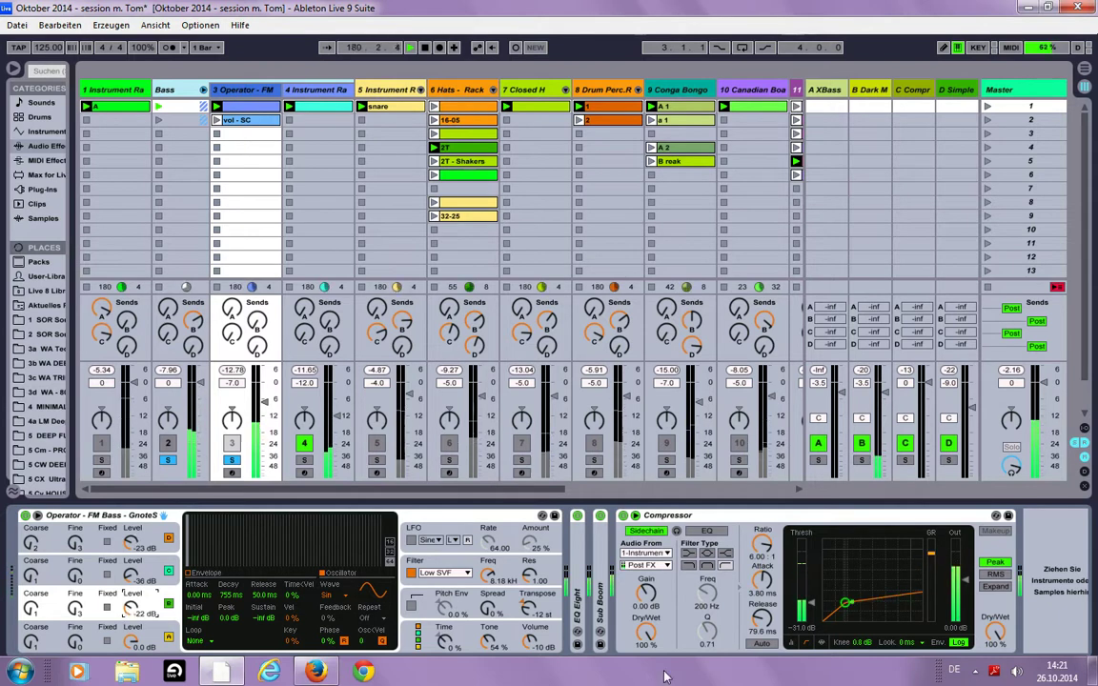
Unfold the Sub Boom device, switch it off and on again to compare the bass sound, and fold it.
double_click(601, 555)
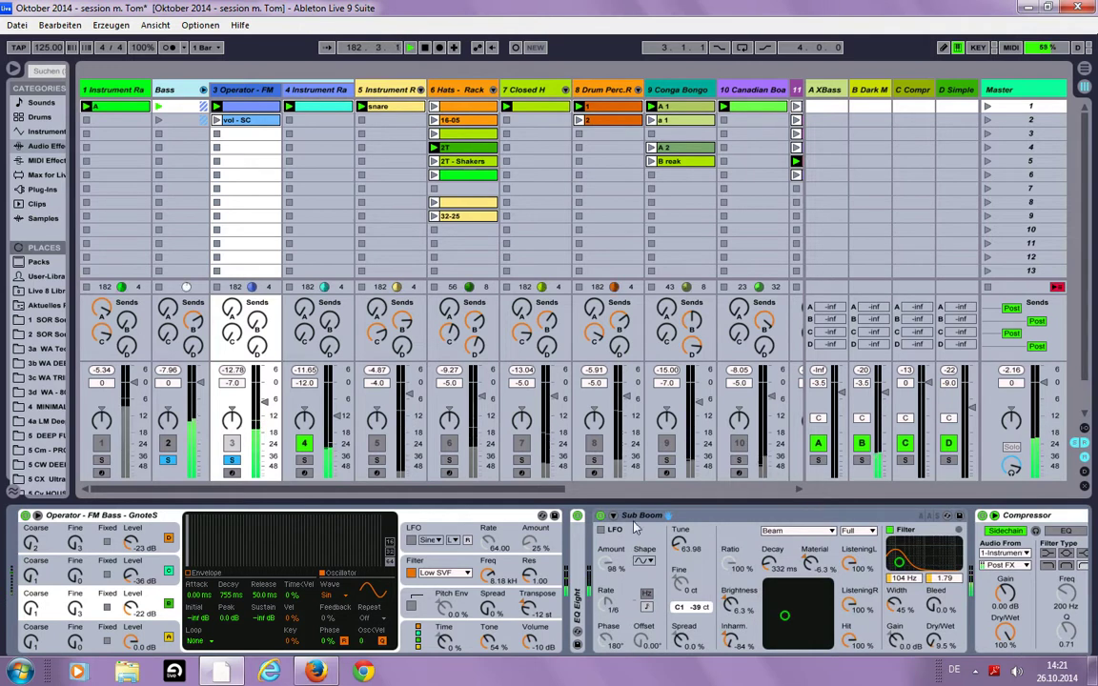
click(601, 516)
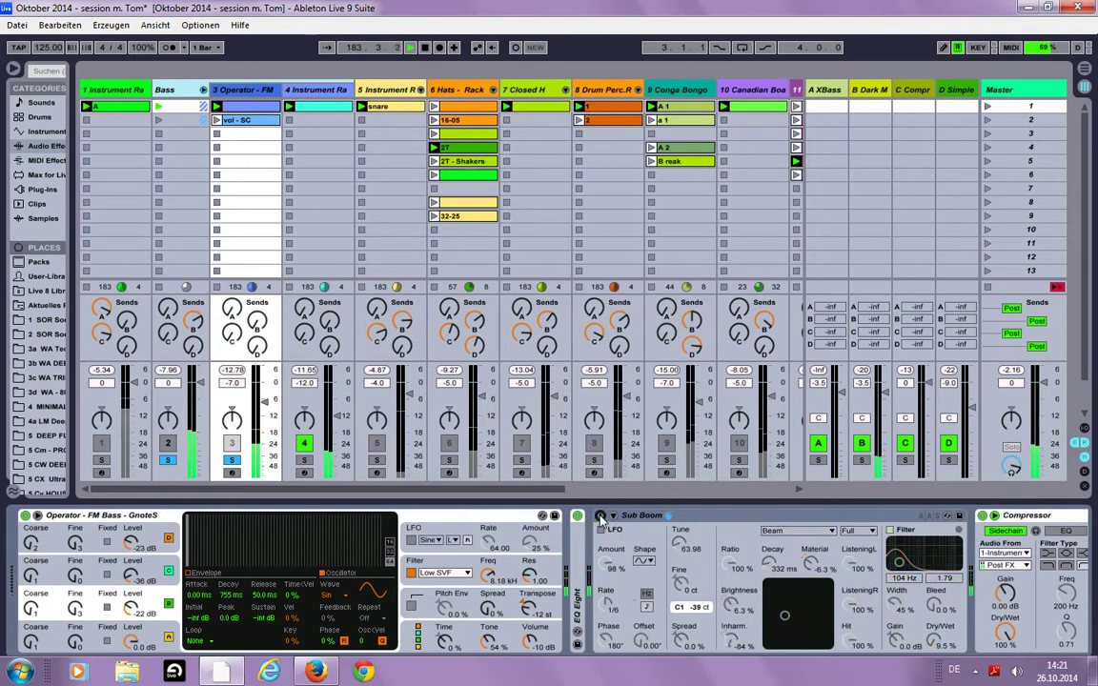
click(600, 515)
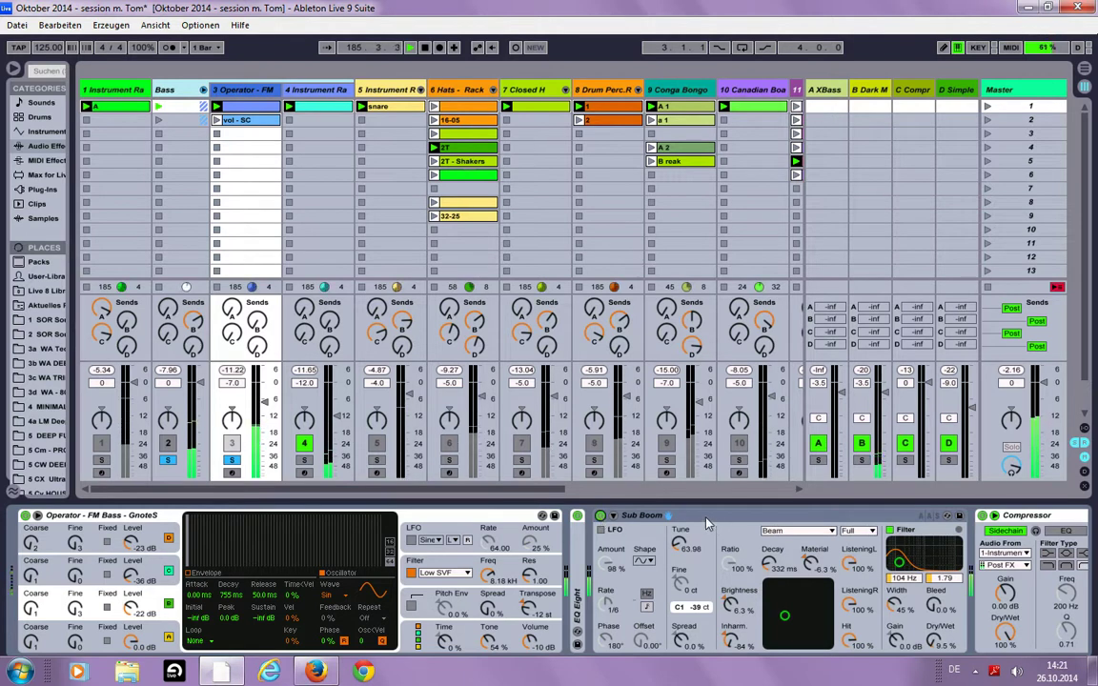
click(613, 515)
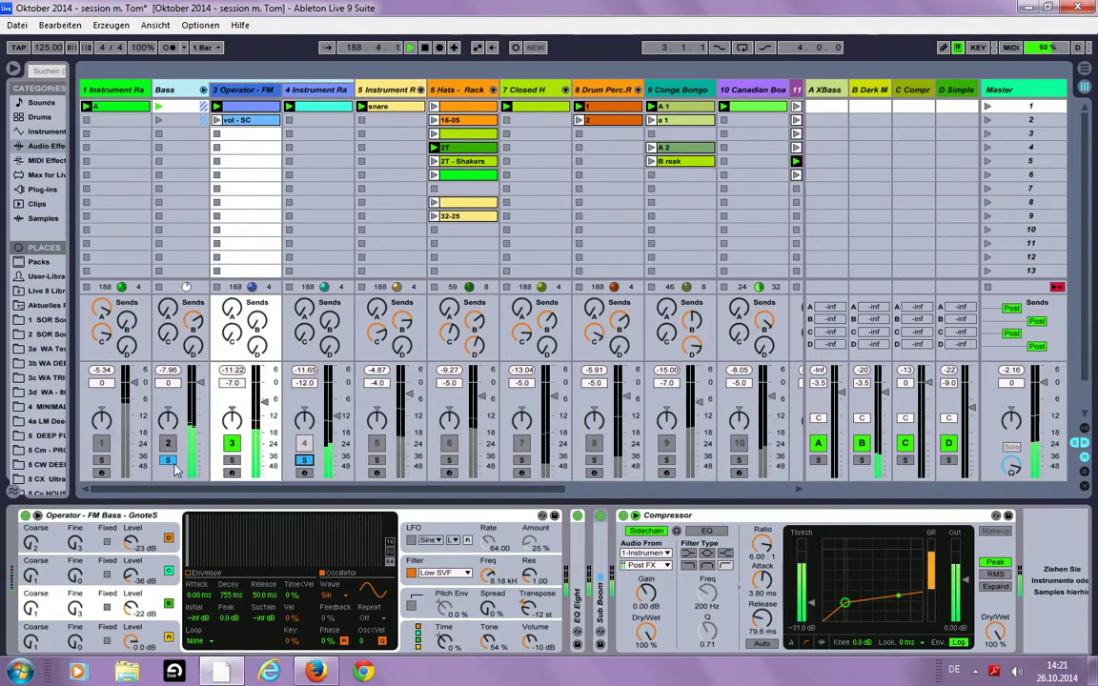
Mute the Operator - FM track, solo the 4 Instrument Rack bass track and open its Renegade synth window.
click(231, 443)
click(304, 443)
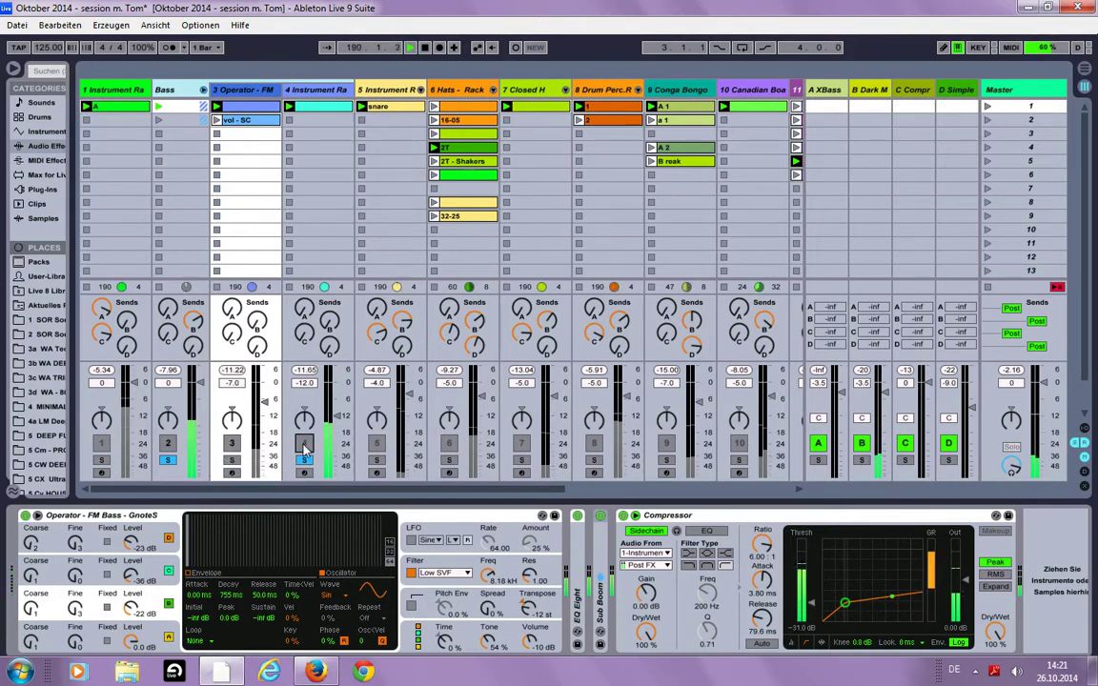
click(322, 92)
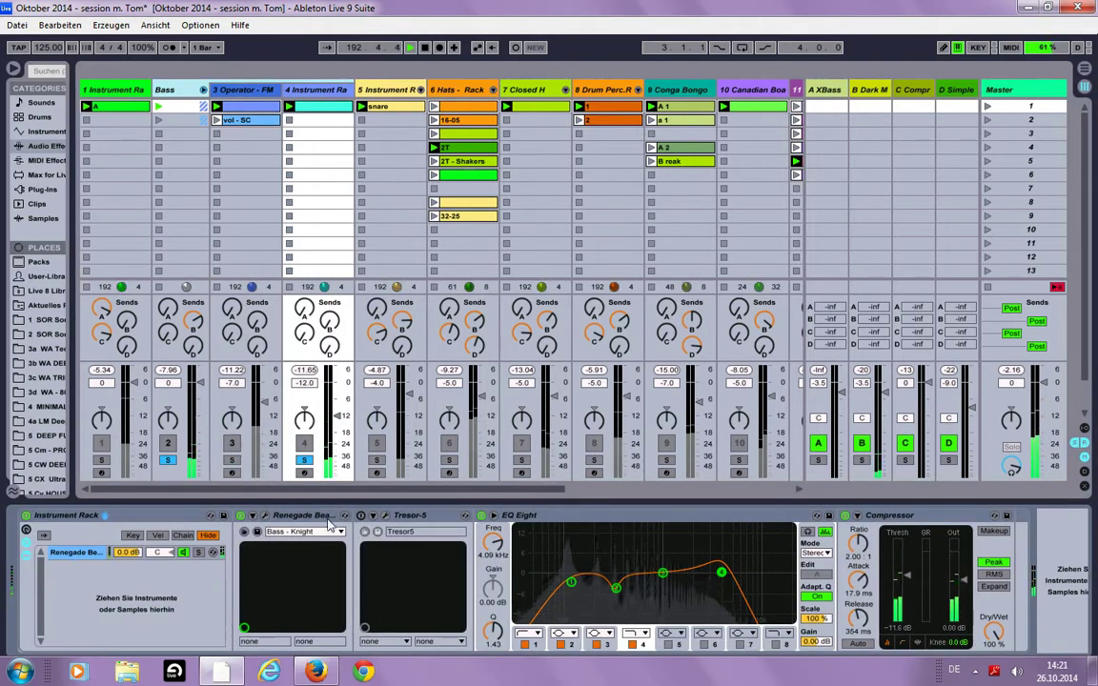
click(267, 515)
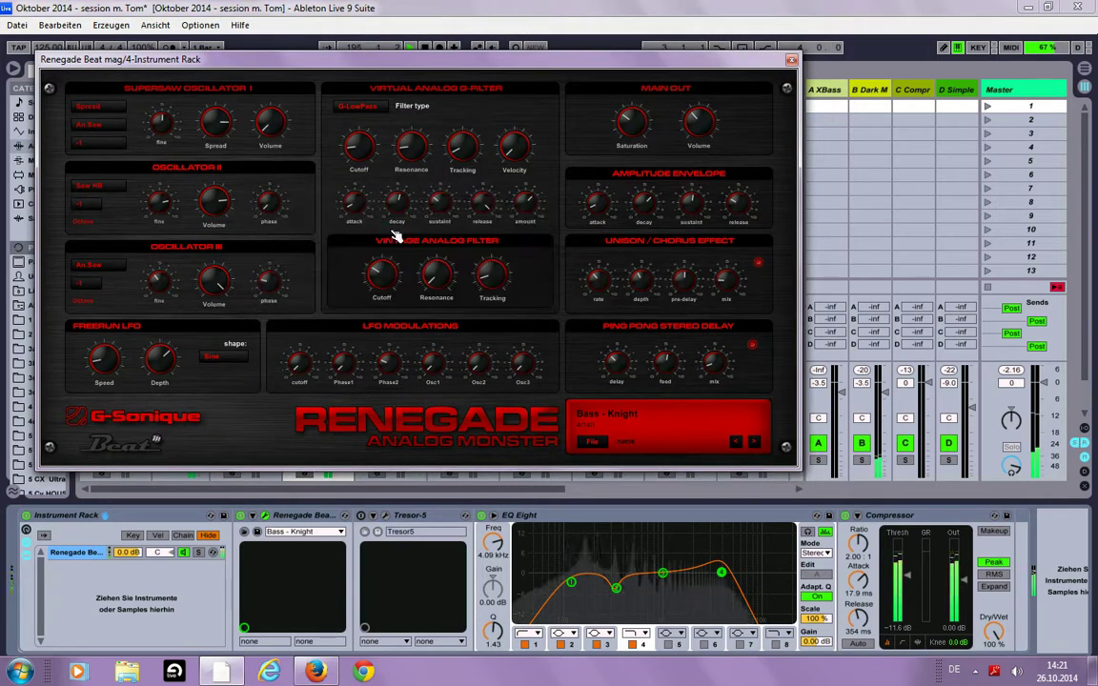
Turn on the Tresor-5 effect after Renegade and open its plug-in window.
click(367, 527)
click(361, 516)
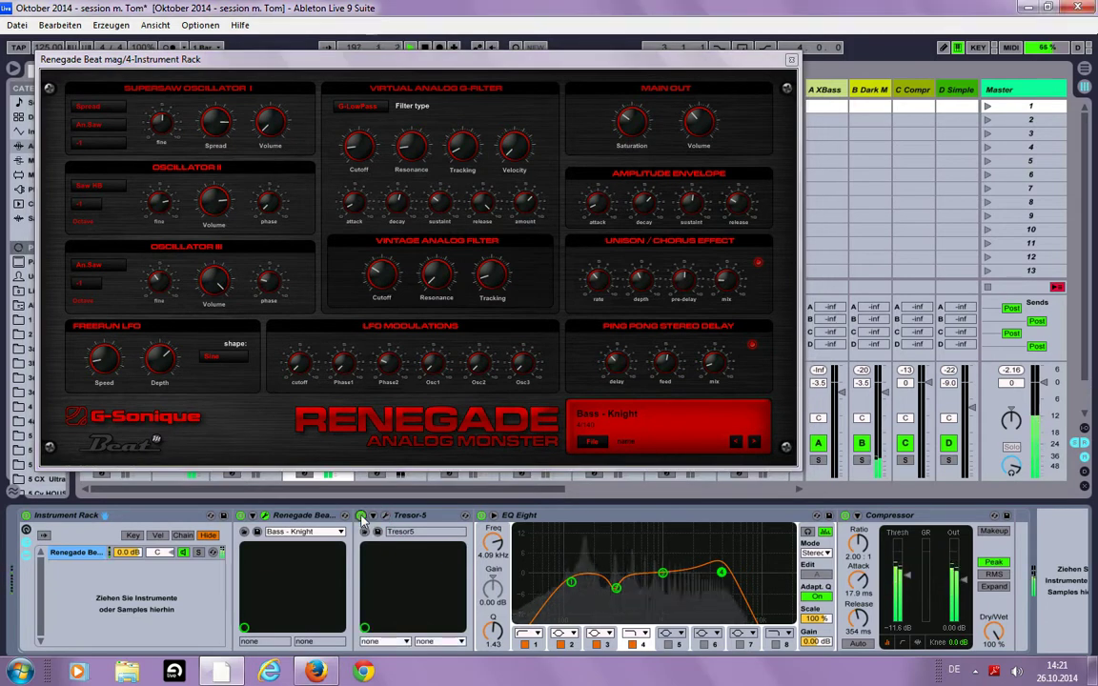
click(386, 517)
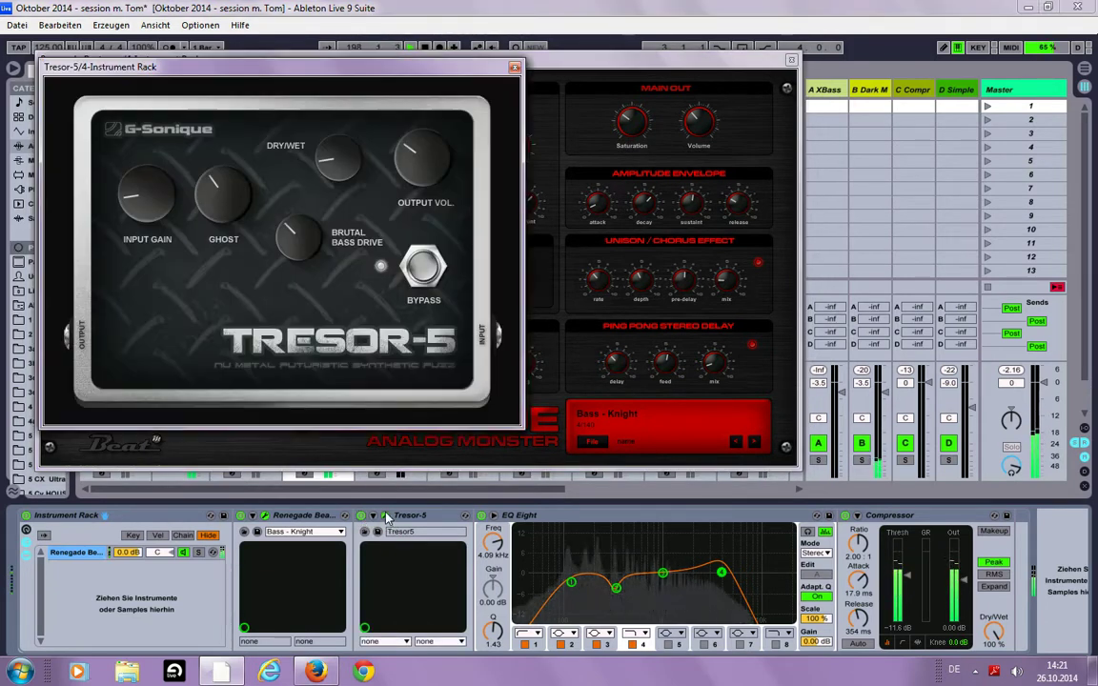
Lower Tresor-5's output volume and Ghost amount, and close the Tresor-5 and Renegade windows.
mouse_move(419, 158)
mouse_down()
mouse_move(420, 181)
mouse_move(420, 153)
mouse_up()
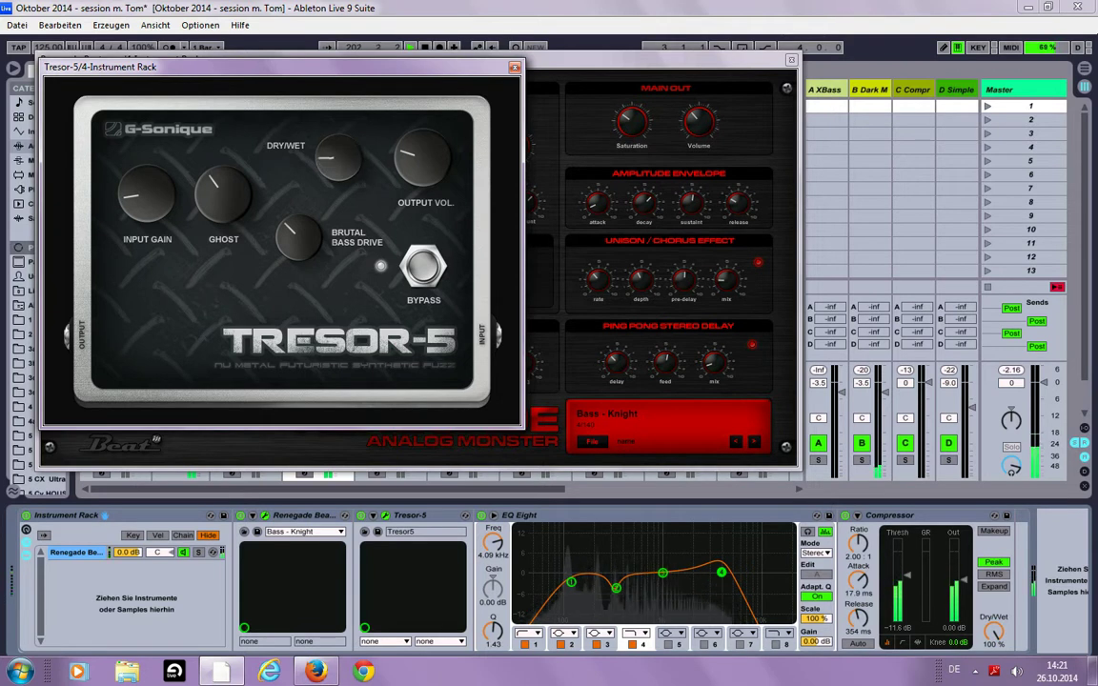
drag(217, 215, 217, 230)
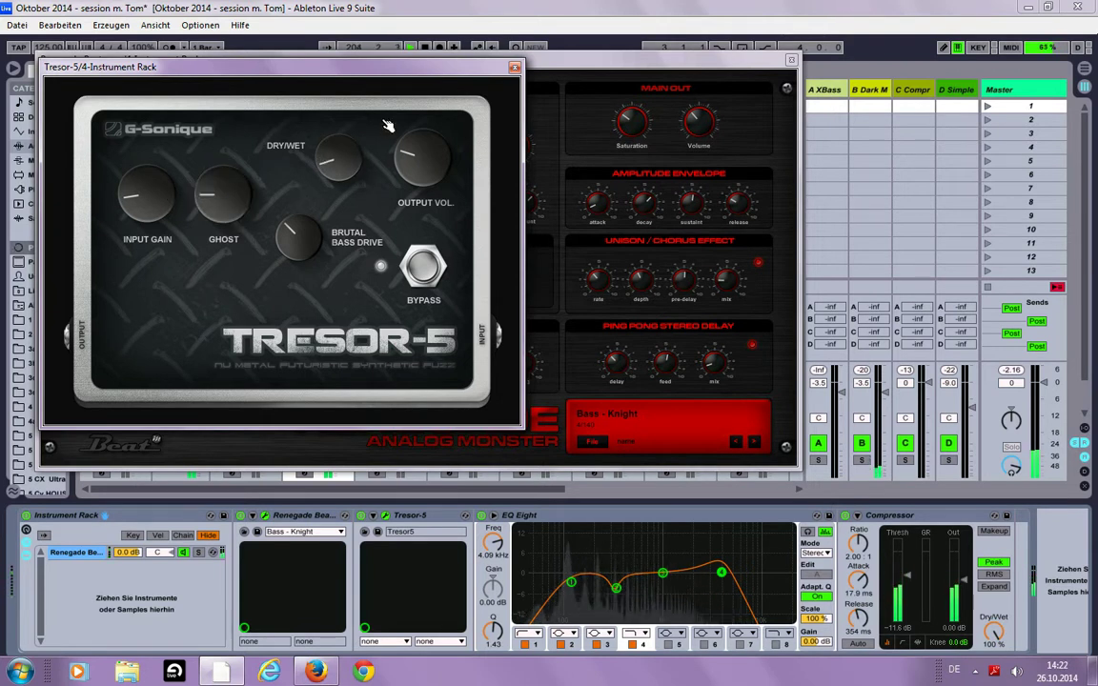
click(514, 67)
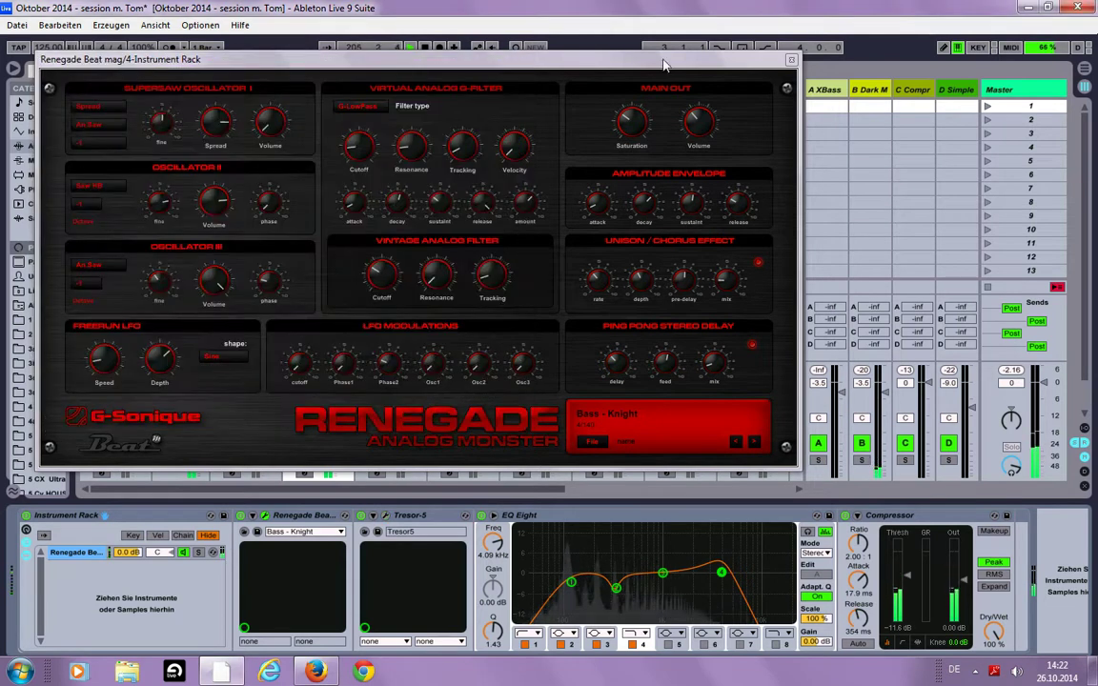
click(791, 60)
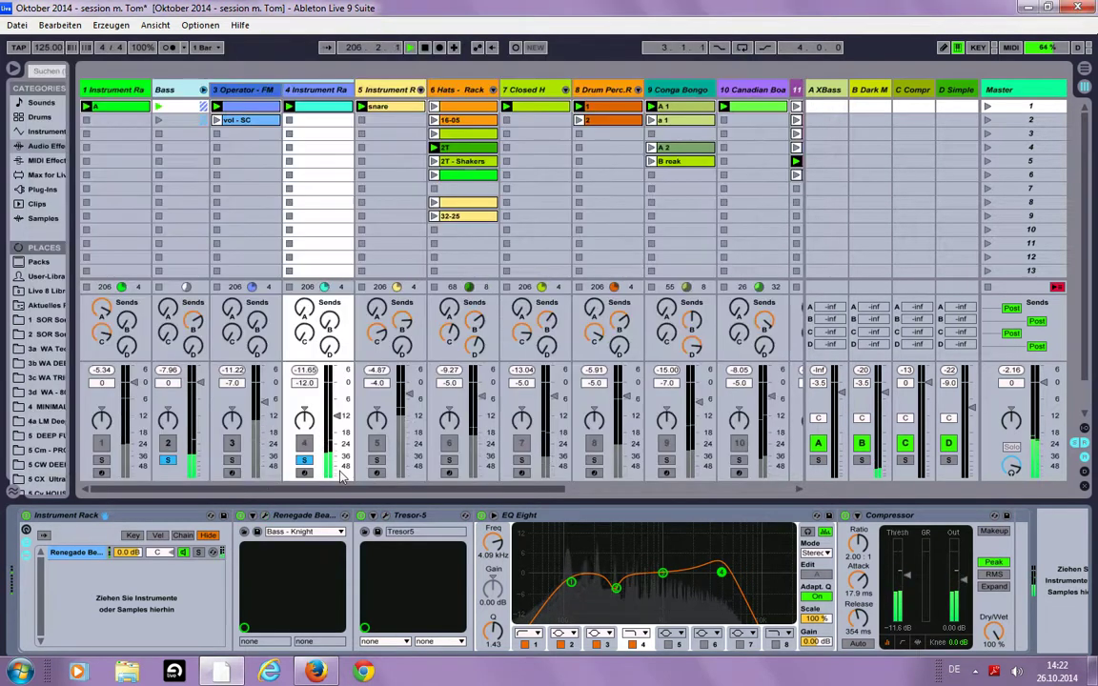
Clear the bass solos with both bass tracks active, and unmute the 1 Instrument Rack kick track with its devices shown.
click(231, 461)
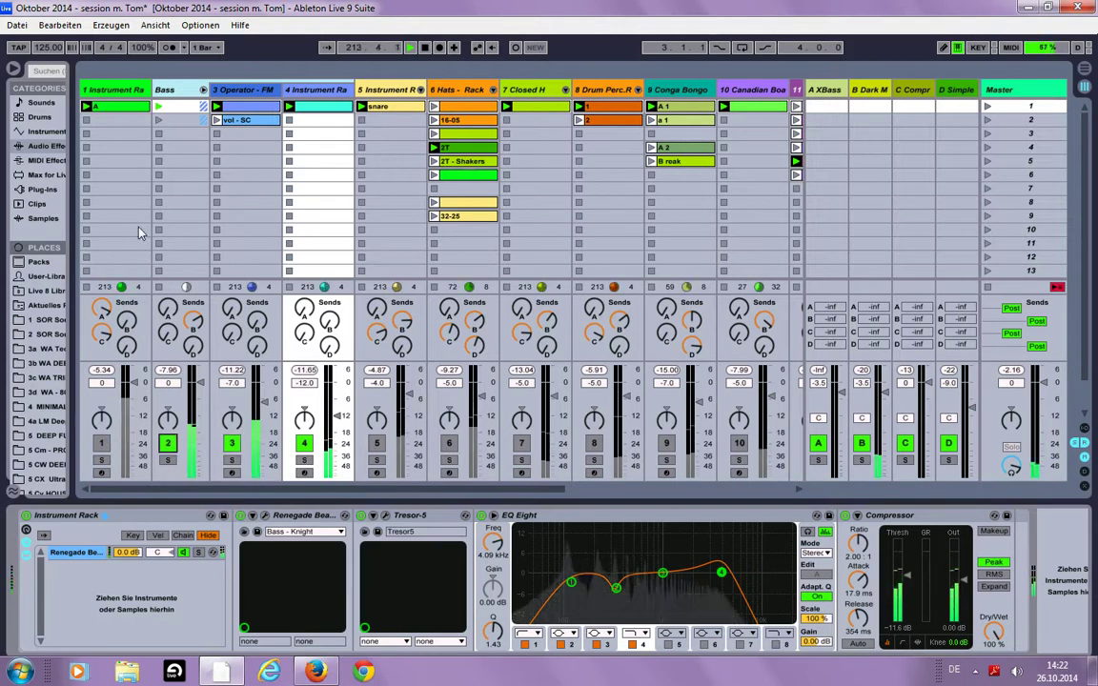
click(124, 91)
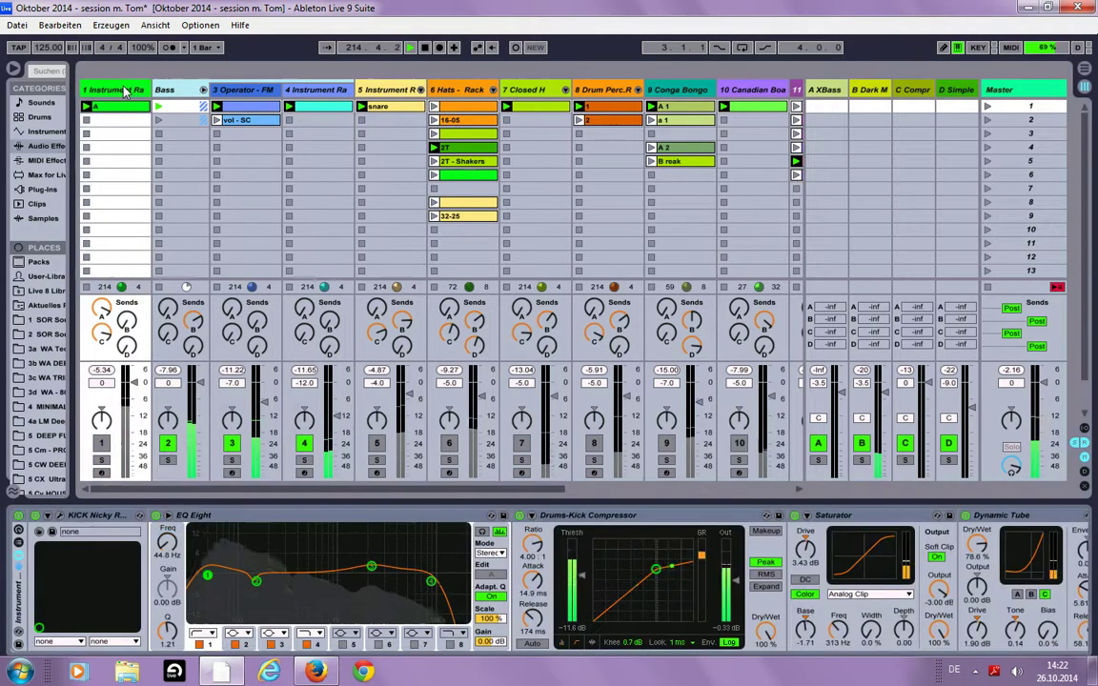
click(102, 444)
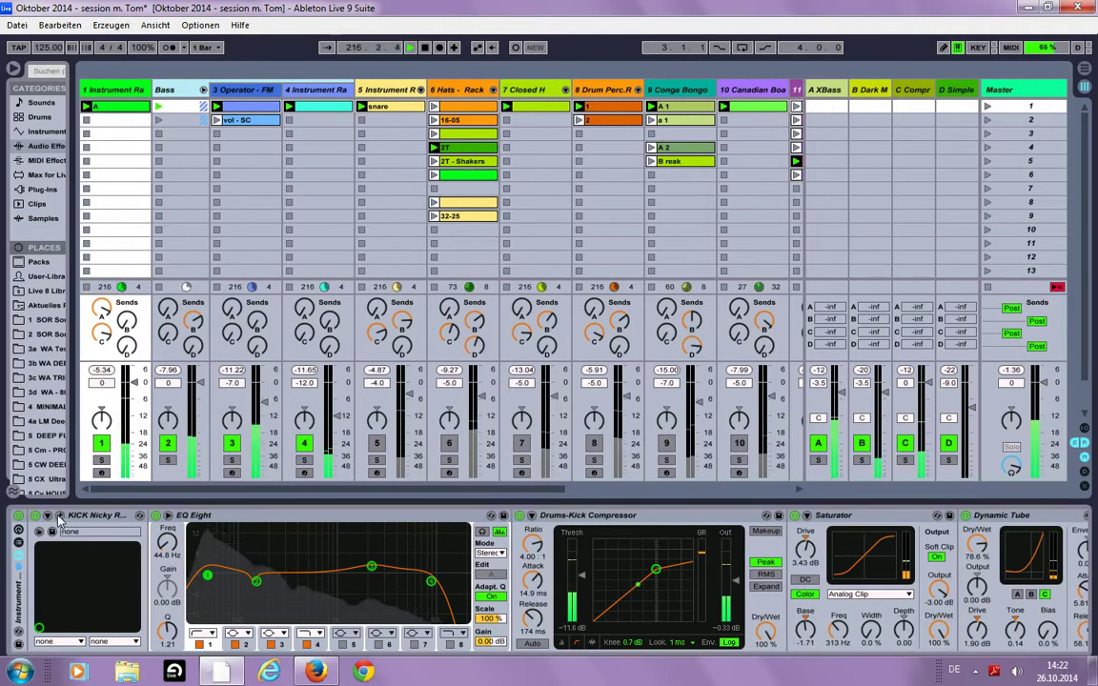
Examine the amplitude and pitch envelopes in the kick track's KICK Nicky Romero Edition plug-in, and close its window.
click(59, 517)
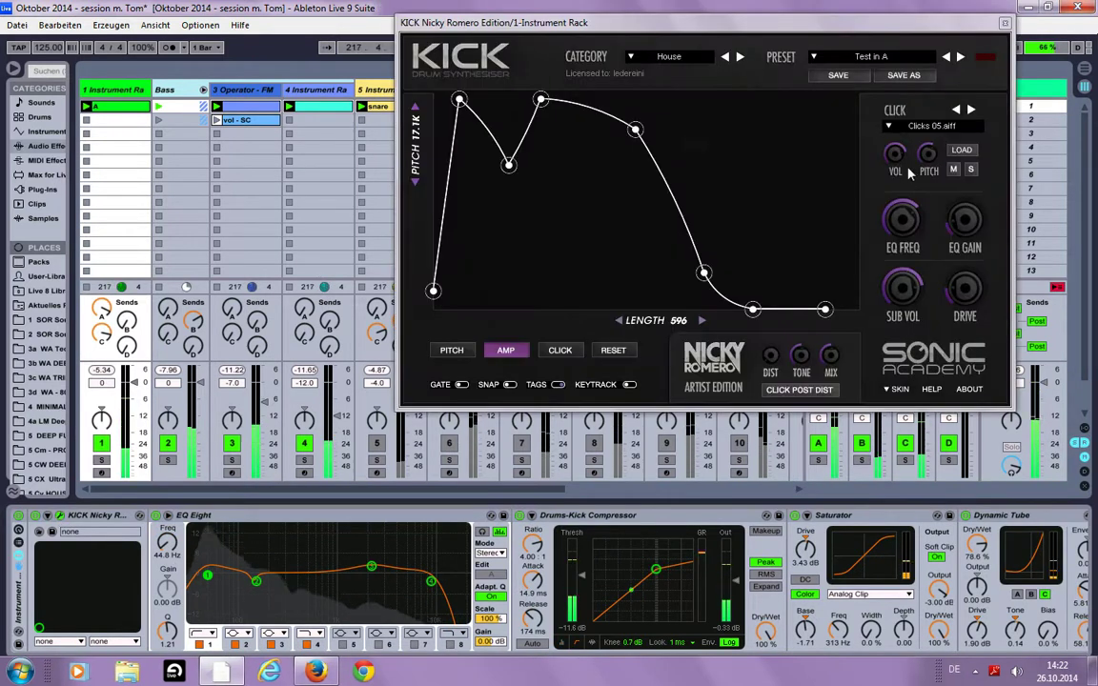
click(456, 352)
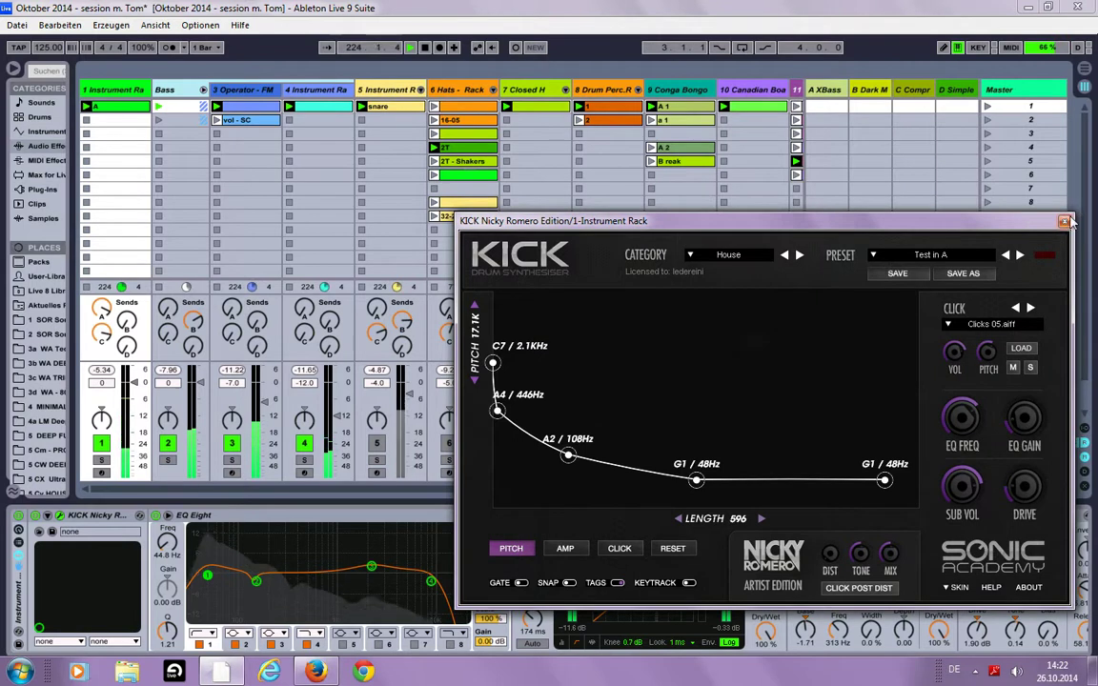
click(1065, 222)
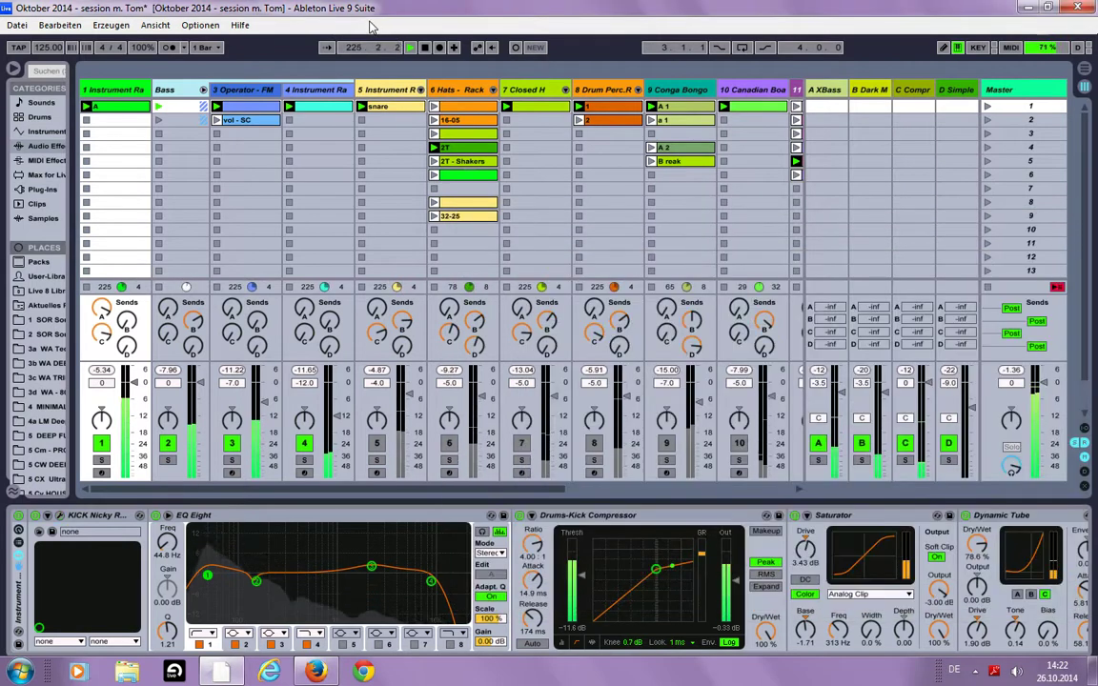
Fold the Bass group and unmute the snare, hats, closed hat, drum percussion and Conga Bongo tracks (5 to 9).
click(202, 91)
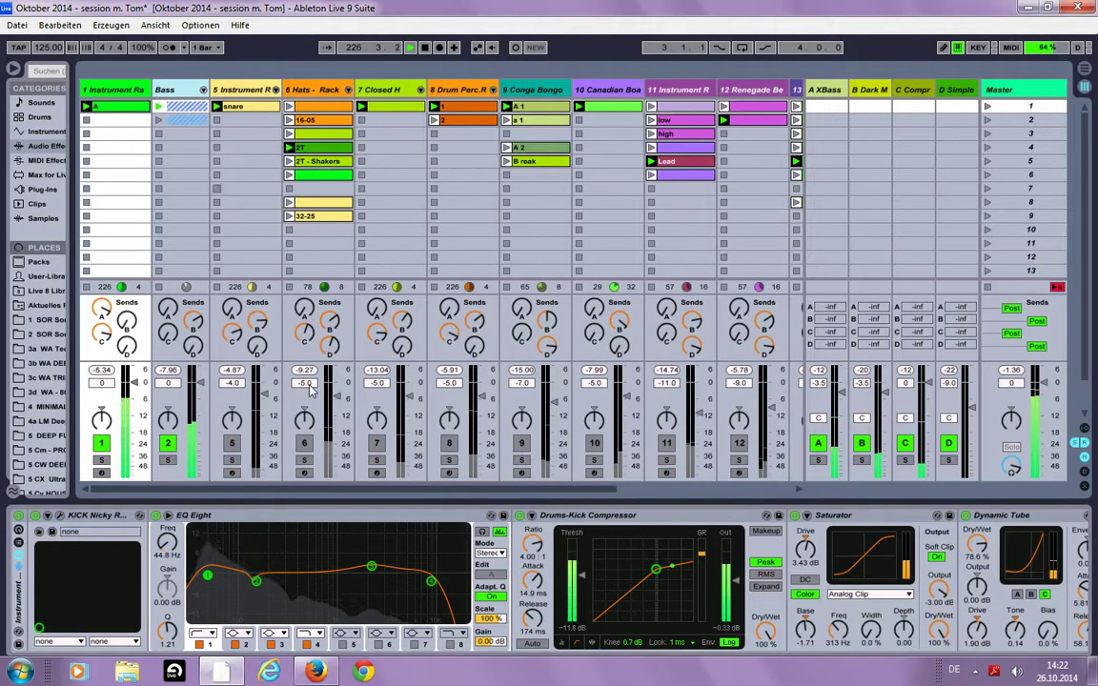
click(305, 444)
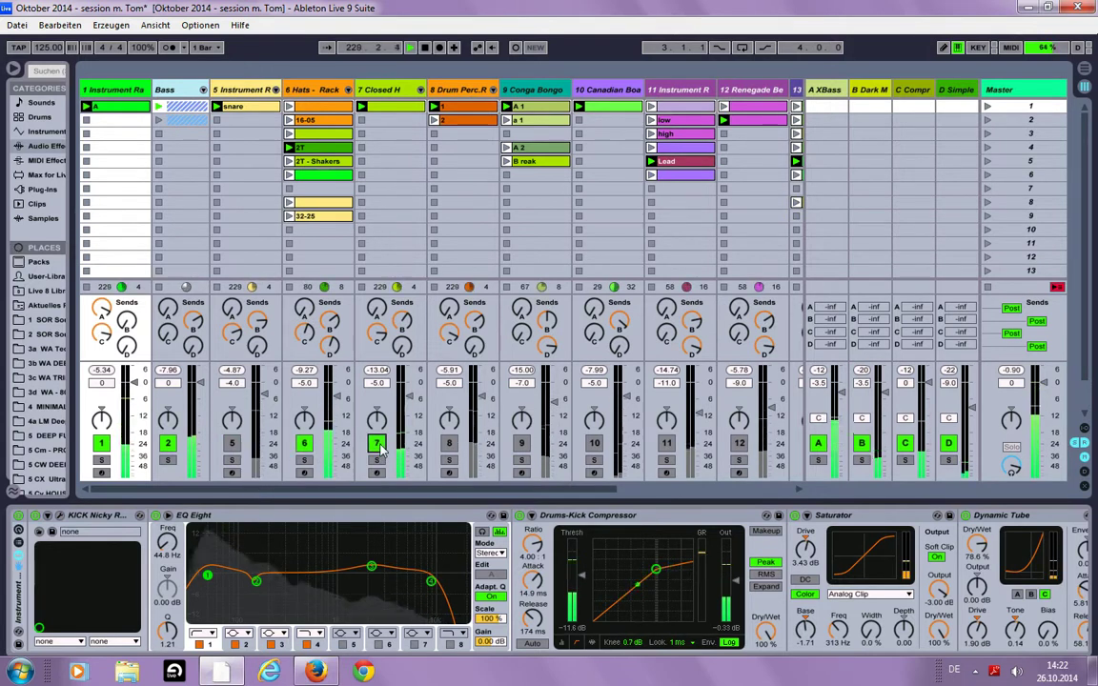
click(453, 445)
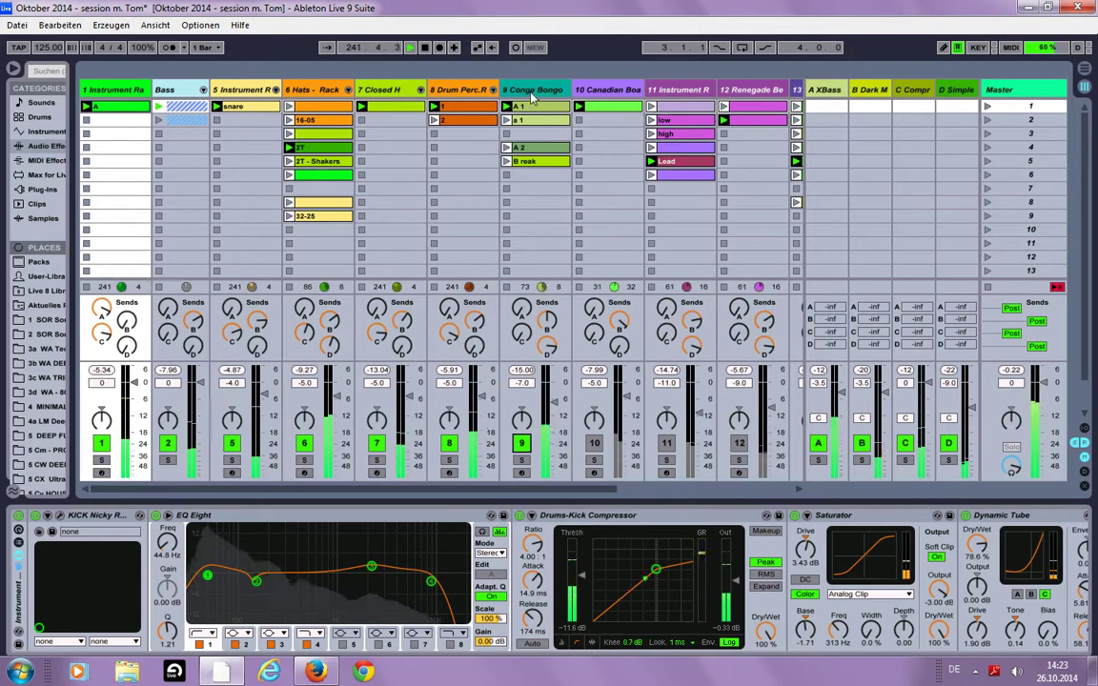
Show the device chains of the Conga Bongo and Master tracks, and unmute the 10 Canadian track.
click(533, 91)
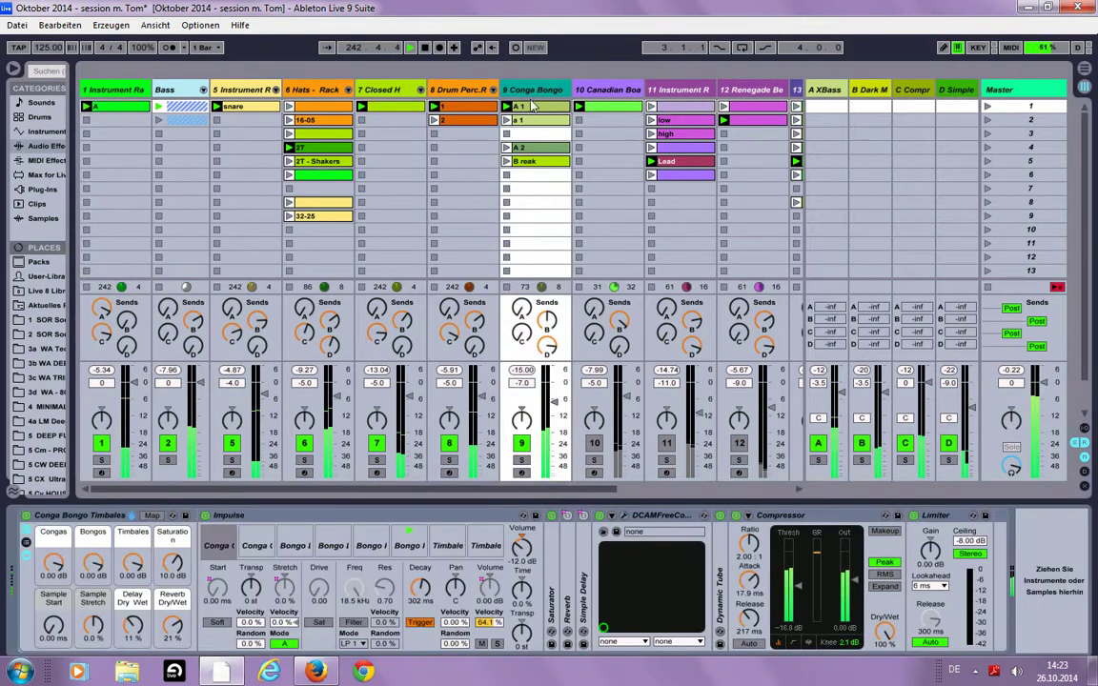
click(1026, 90)
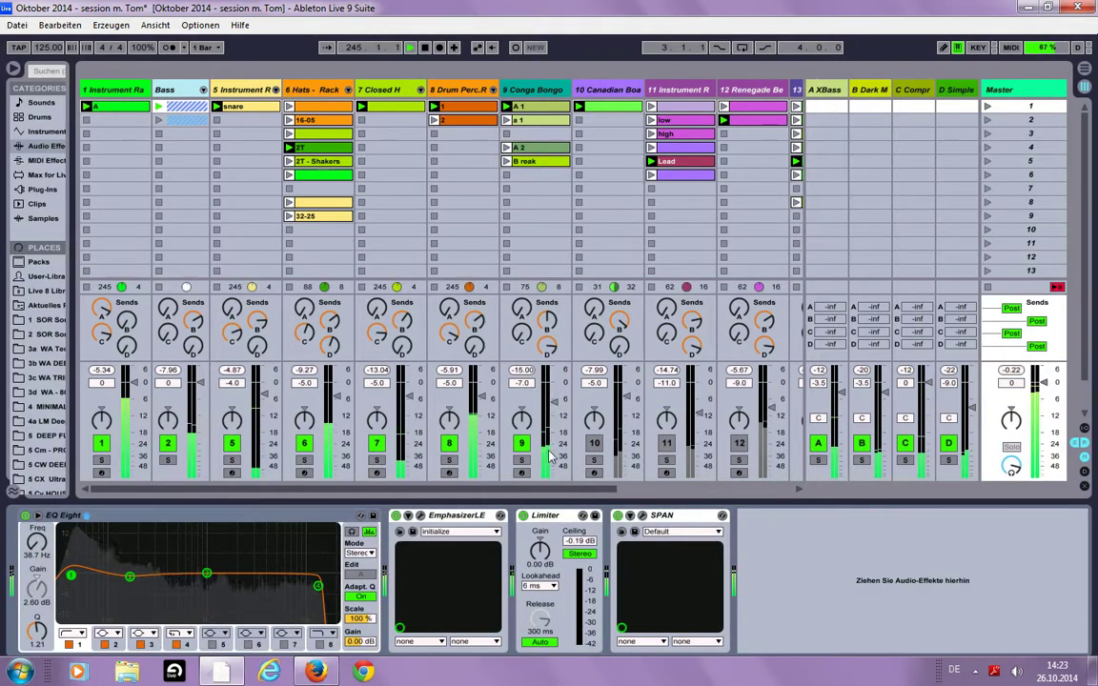
click(595, 444)
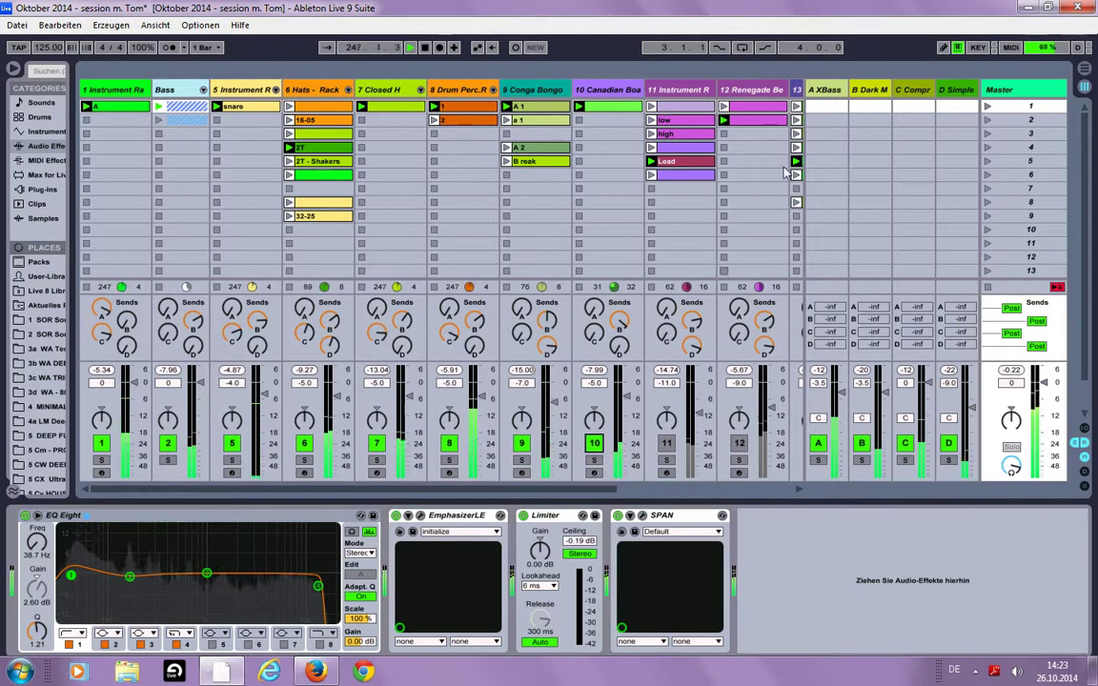
Show return A's device chain, inspect its XBass 4000 plug-in window and close it.
click(825, 105)
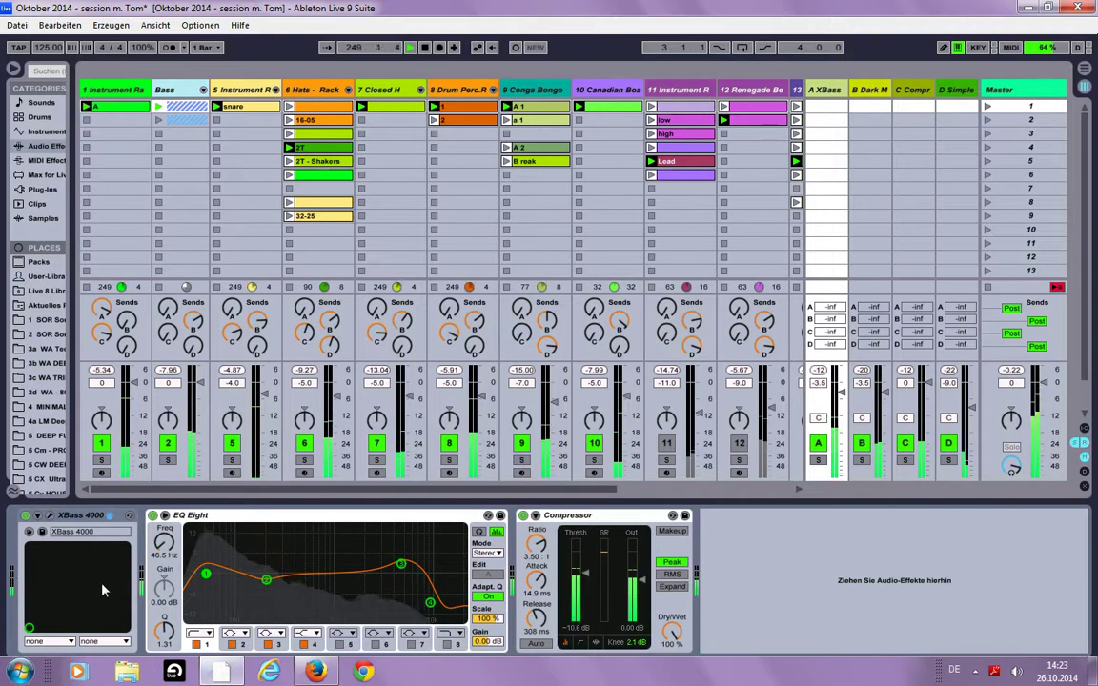
click(51, 517)
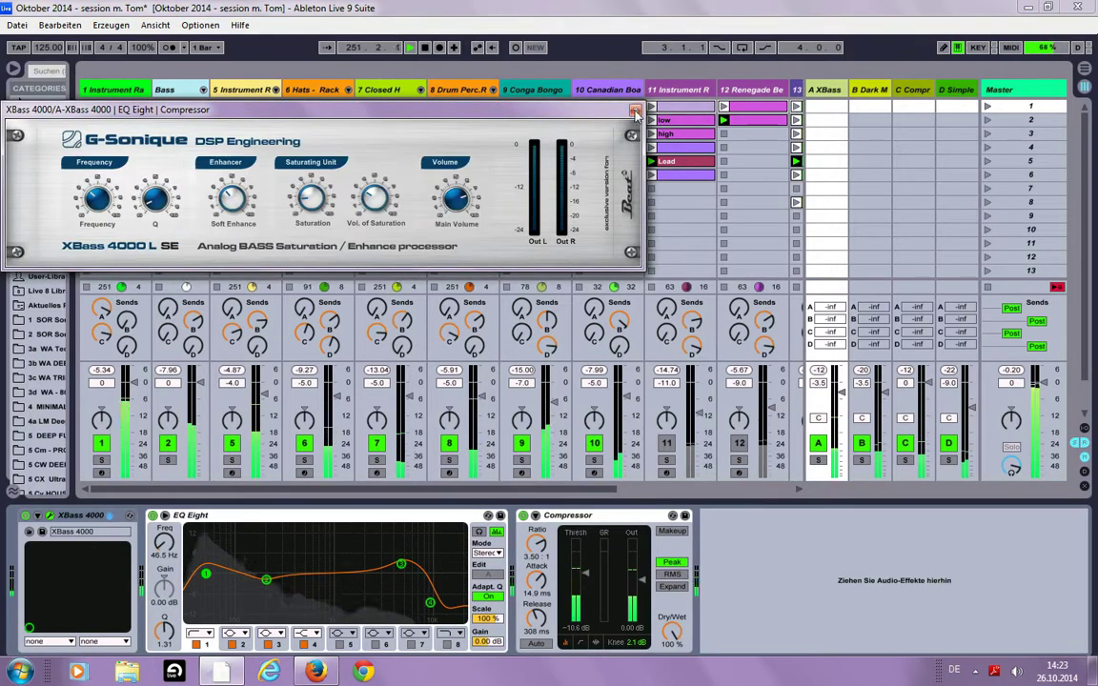
click(635, 109)
Show return B's Dark Medium Room reverb, and set the threshold of return C's Compressor to -32 dB.
click(872, 90)
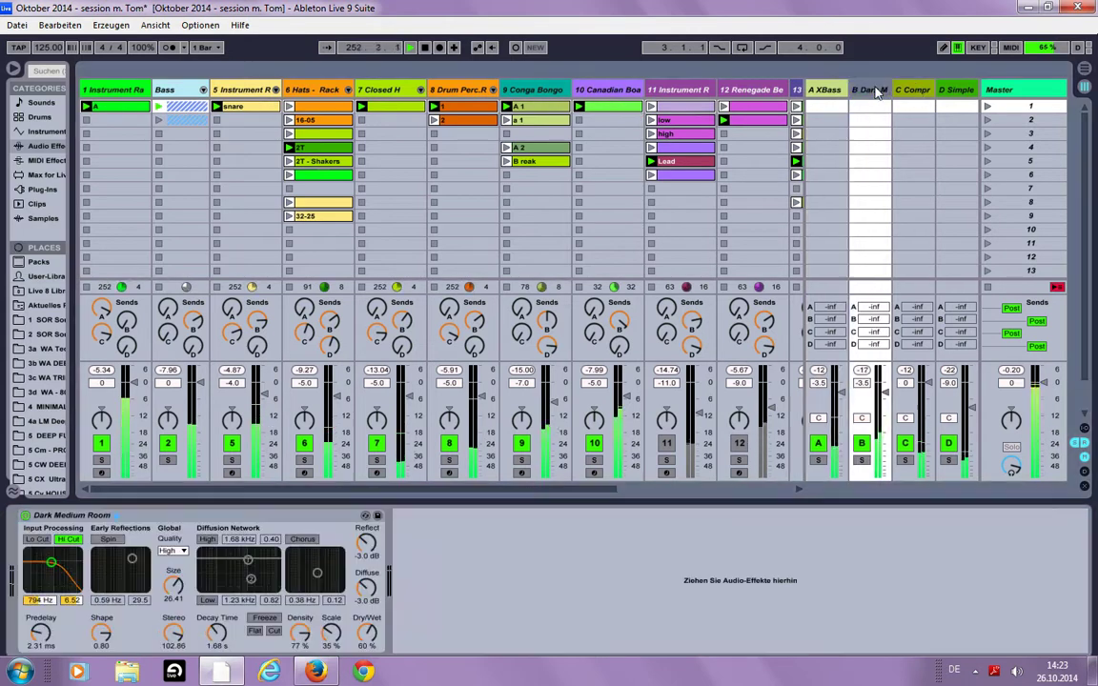
click(912, 91)
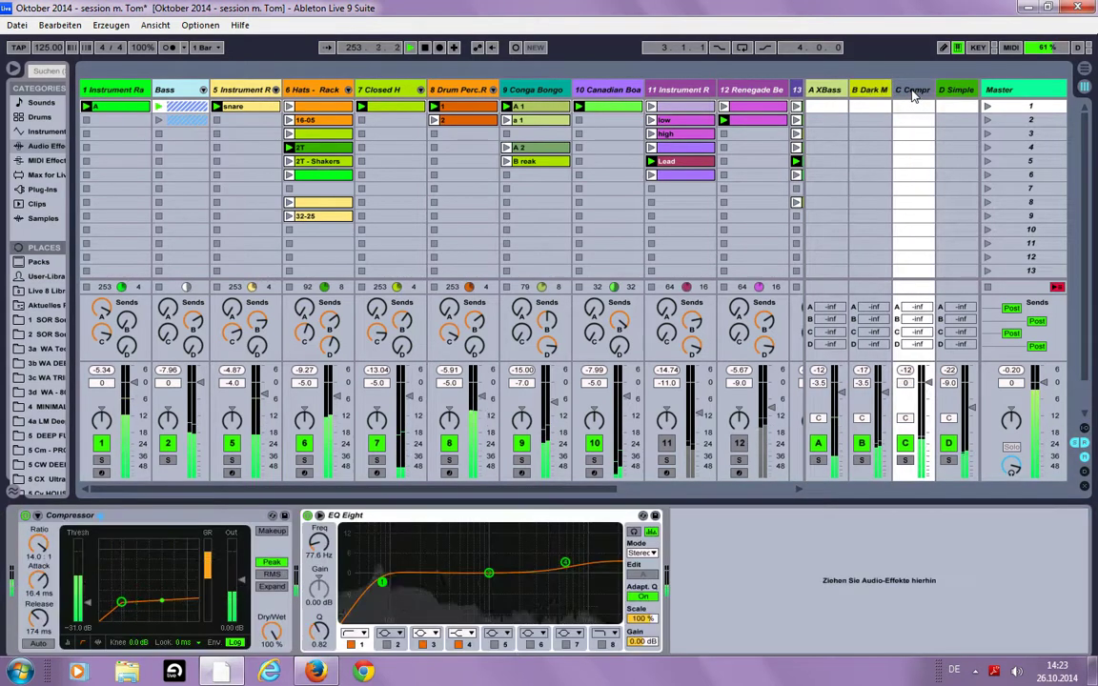
drag(162, 583, 162, 588)
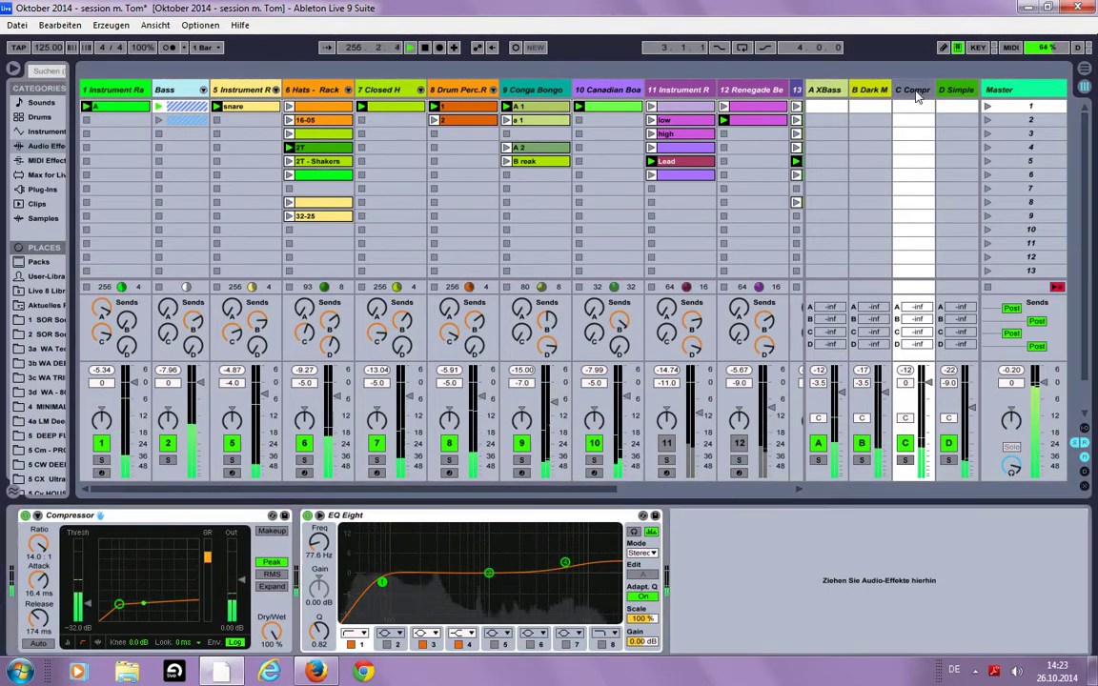
Show the Simple Delay on return D and the Master's devices, and unmute the 11 Instrument Rack track.
click(965, 93)
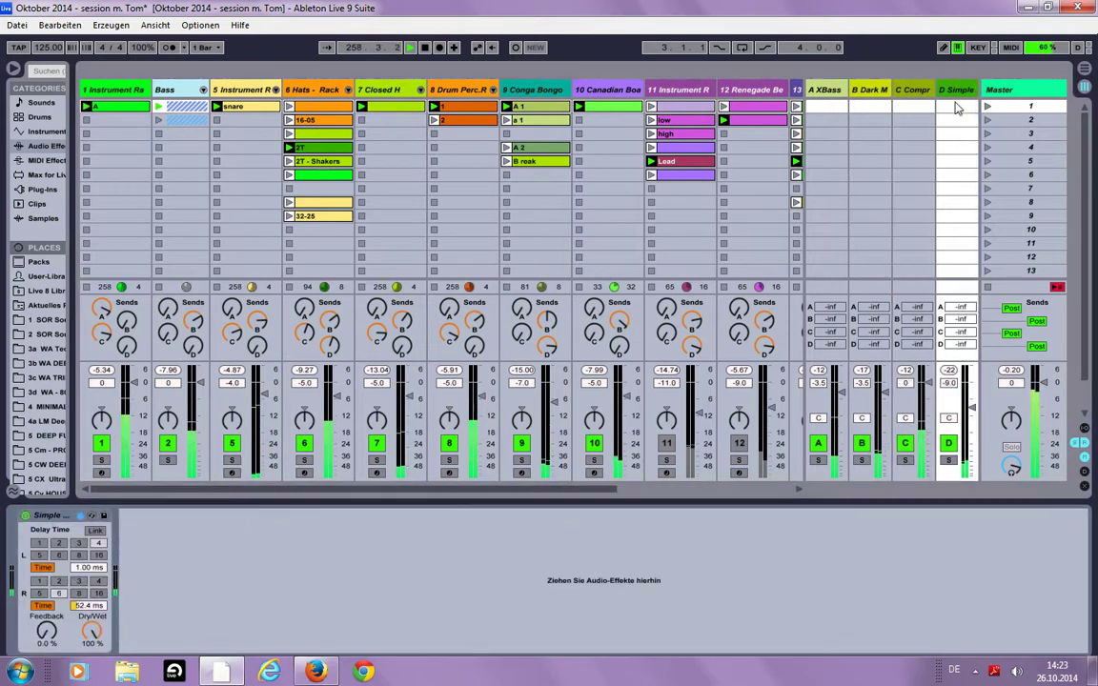
click(1016, 93)
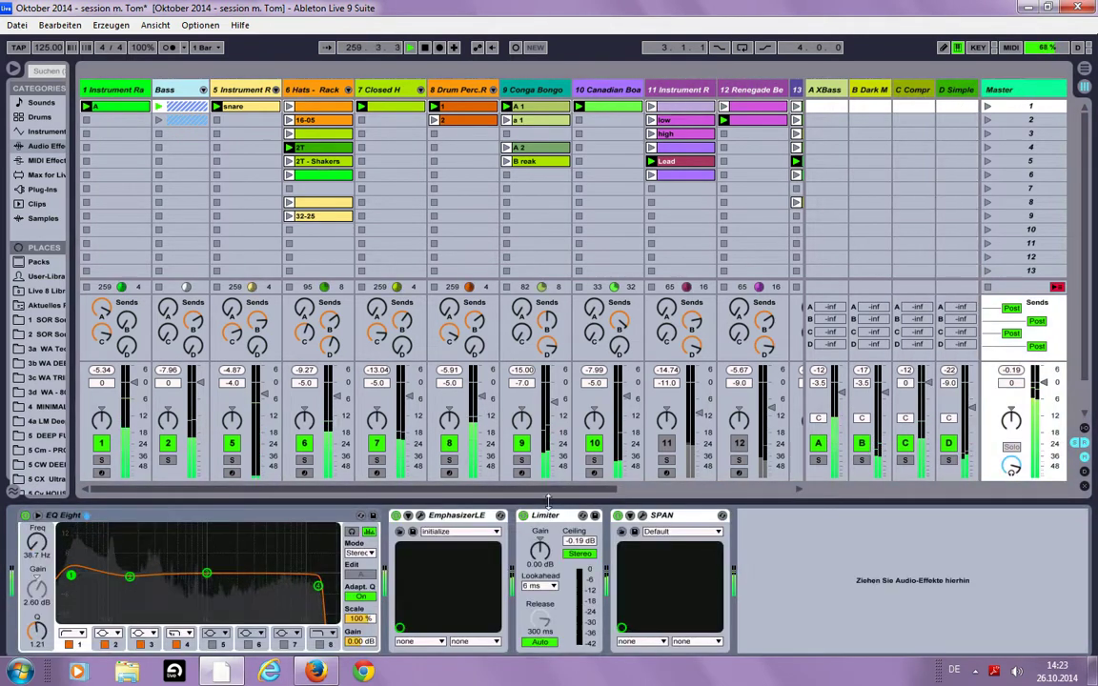
scroll(560, 496, right, 2)
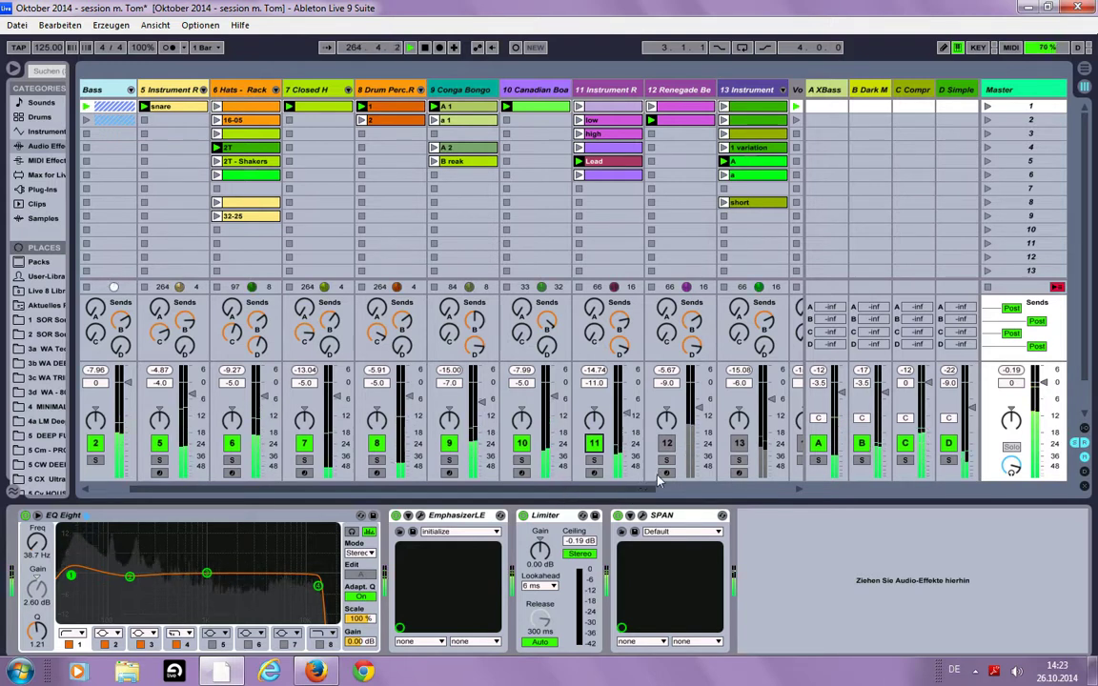
Unmute the 13 Instrument track and mute the 1 Instrument Rack track and the Bass group.
click(739, 444)
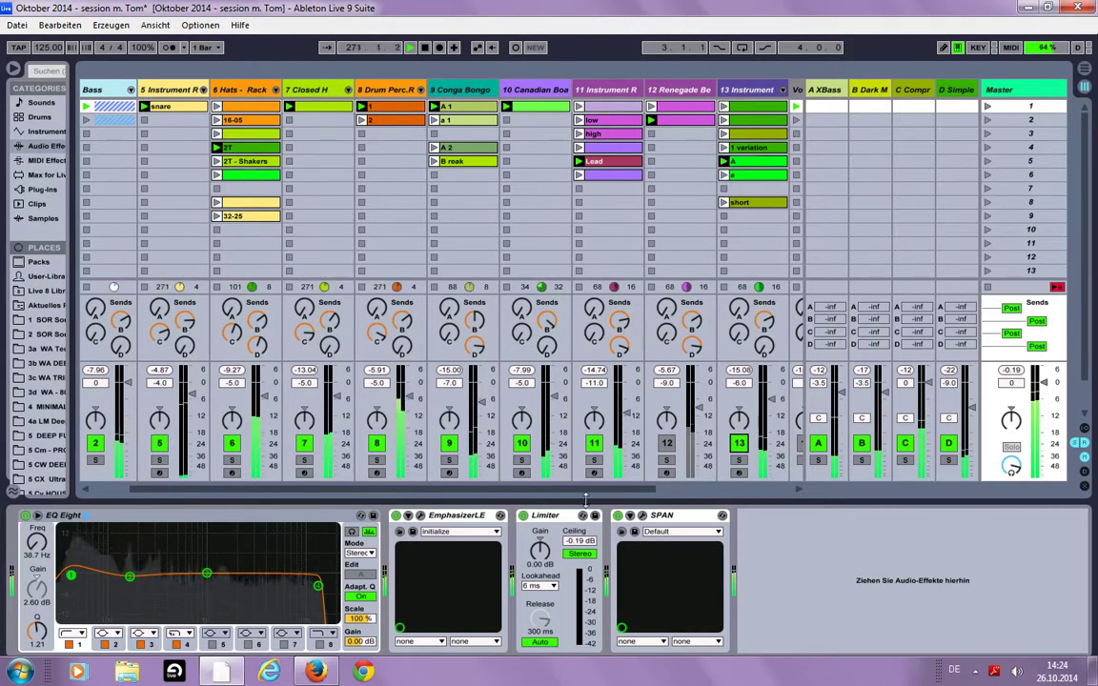
drag(229, 488, 186, 487)
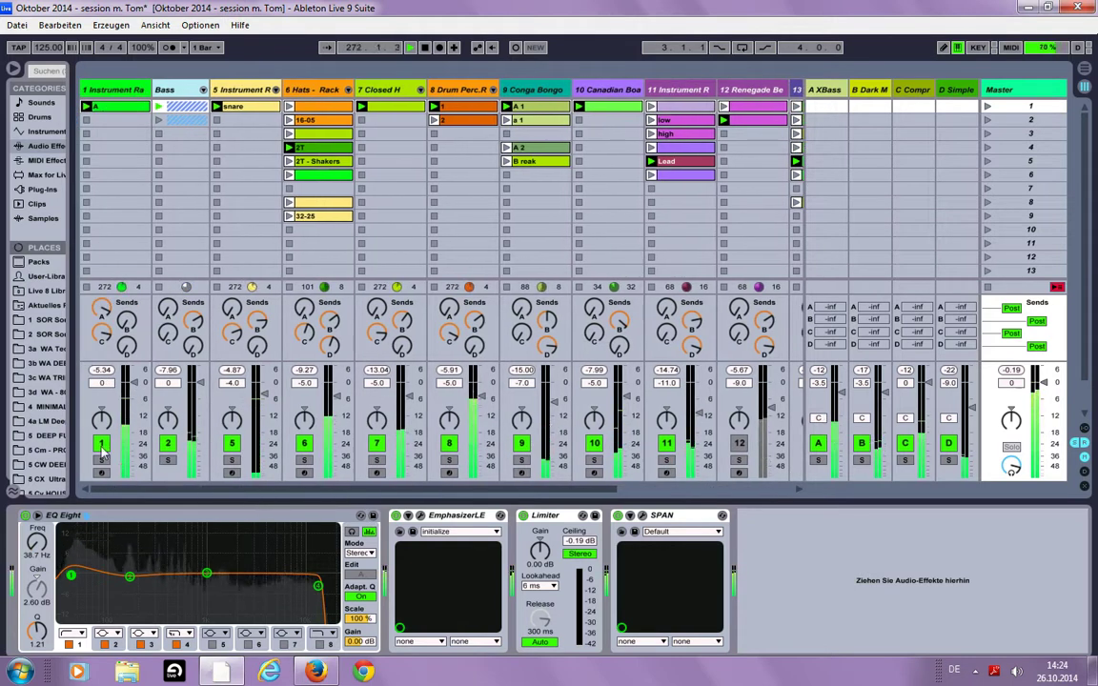
click(100, 443)
click(168, 443)
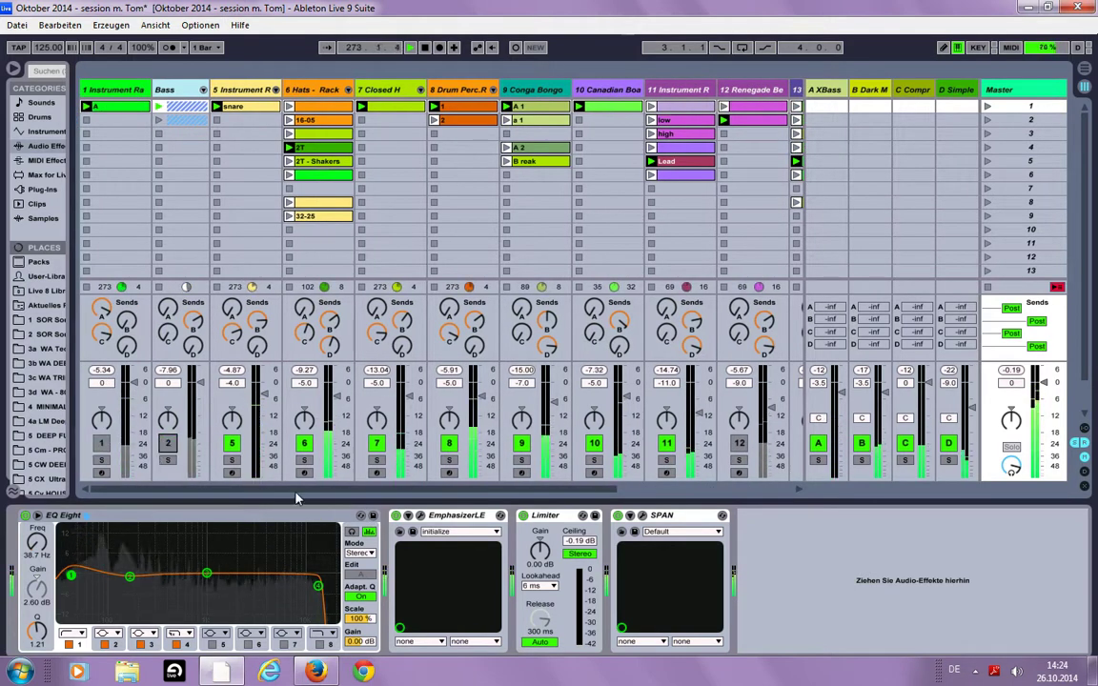
Launch clip a on the 13 Instrument track and show its MIDI notes.
drag(321, 493, 507, 490)
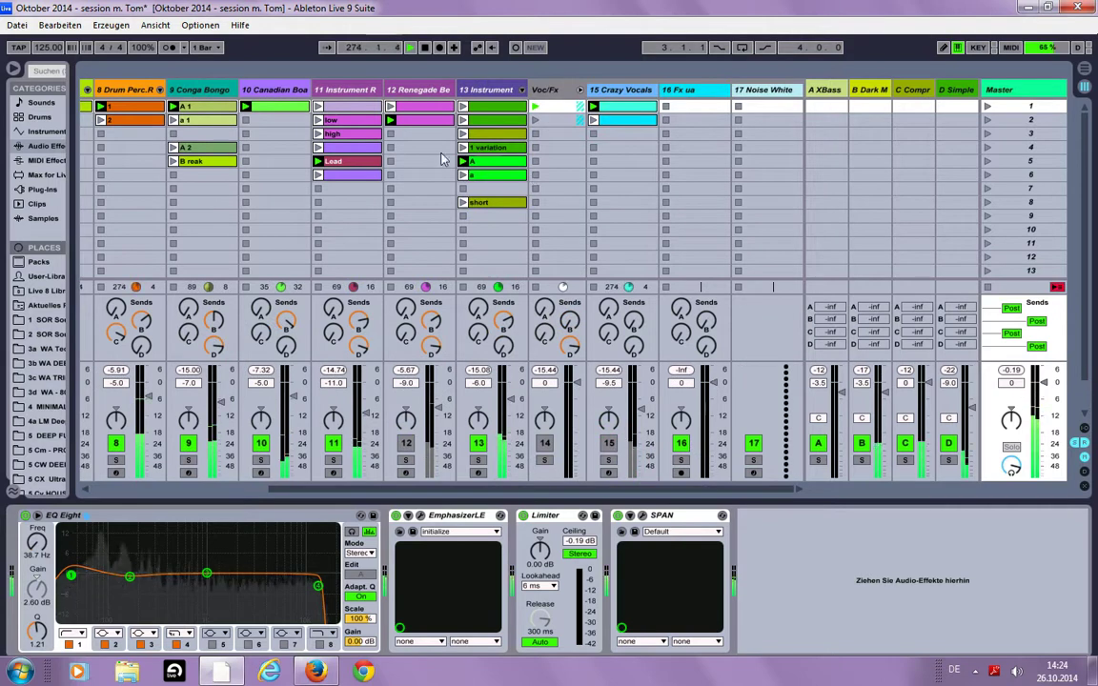
click(464, 175)
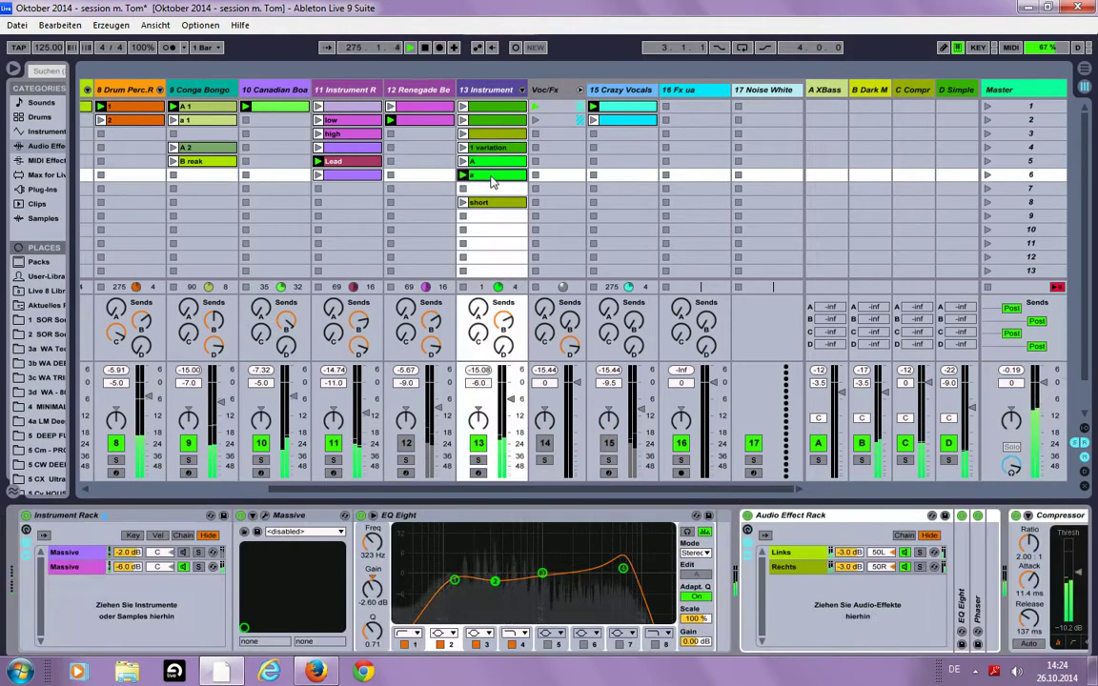
key(shift+Tab)
mouse_move(667, 464)
mouse_down()
mouse_move(686, 278)
mouse_move(682, 469)
mouse_up()
scroll(453, 171, up, 3)
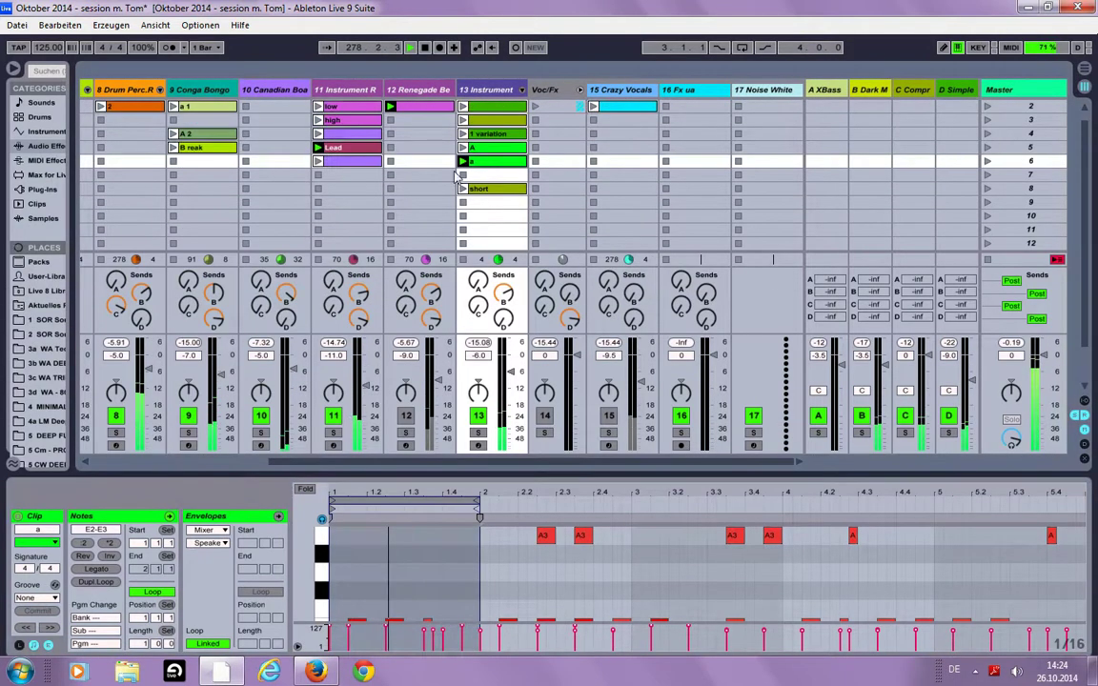
Launch the scene 2 and then the scene 3 clip on the 13 Instrument track and inspect their notes in an enlarged editor.
click(464, 107)
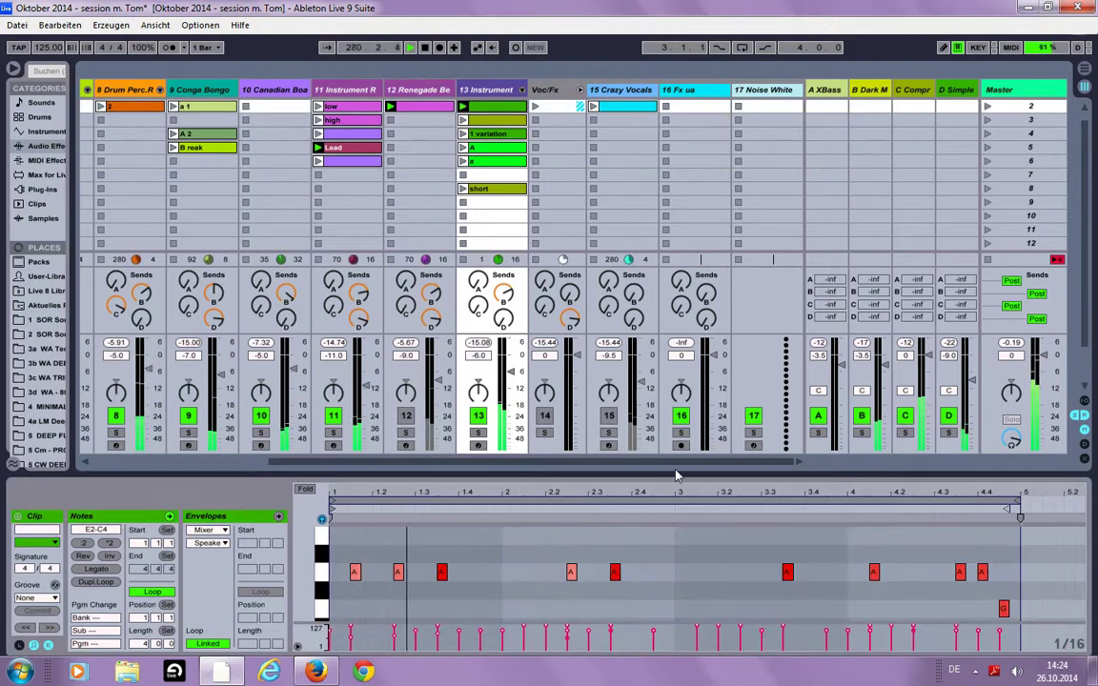
drag(675, 475, 629, 345)
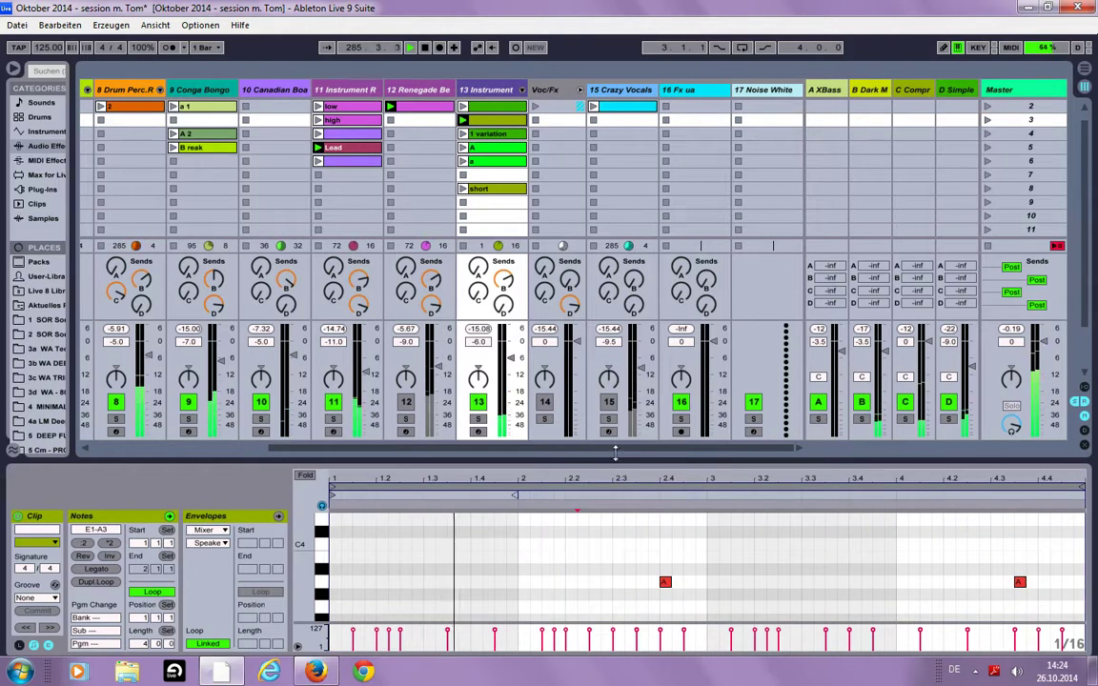
drag(614, 453, 598, 238)
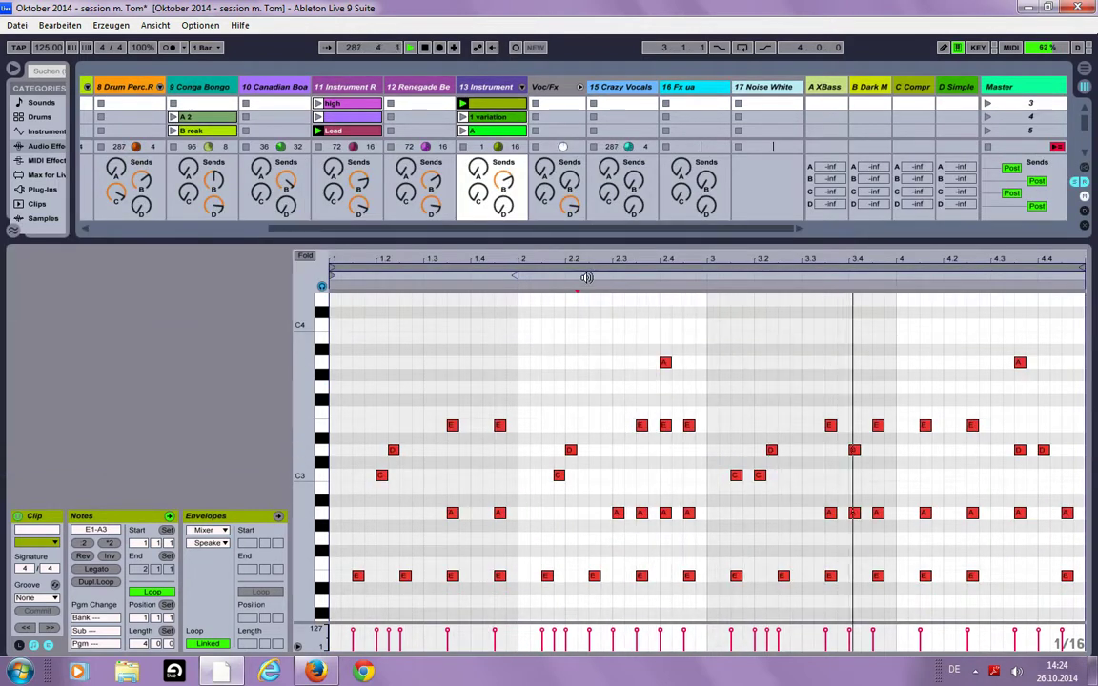
drag(572, 240, 461, 396)
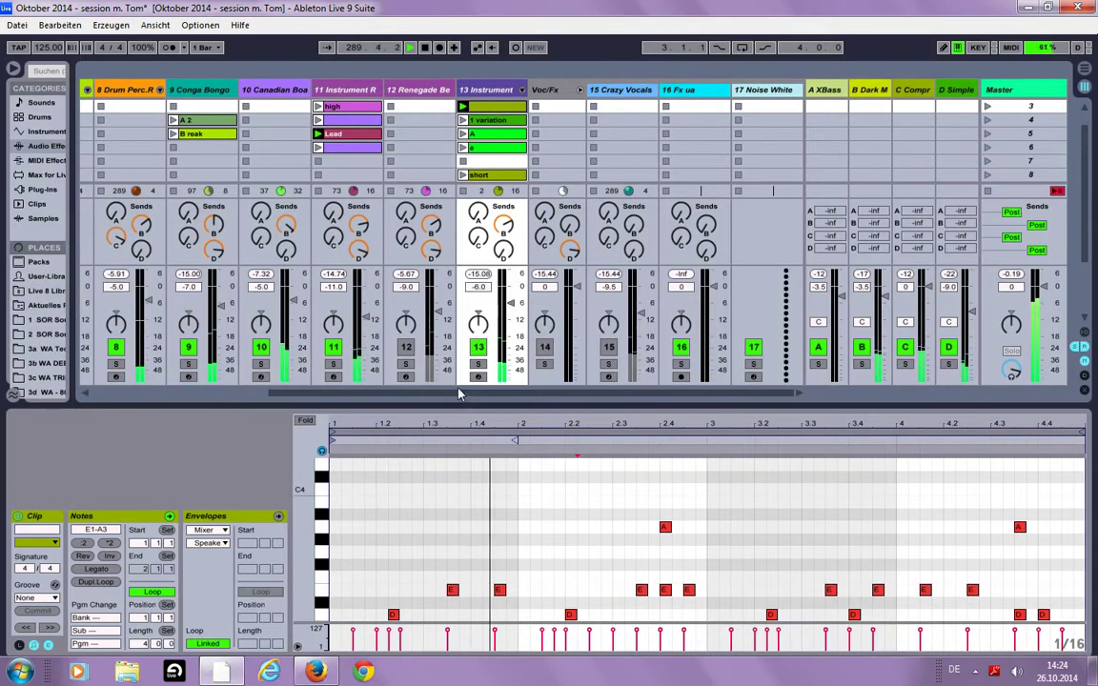
Unmute the 1 Instrument Rack track and the Bass group, and swap the 11 Instrument Rack track for 12 Renegade using their mutes.
drag(461, 394, 105, 403)
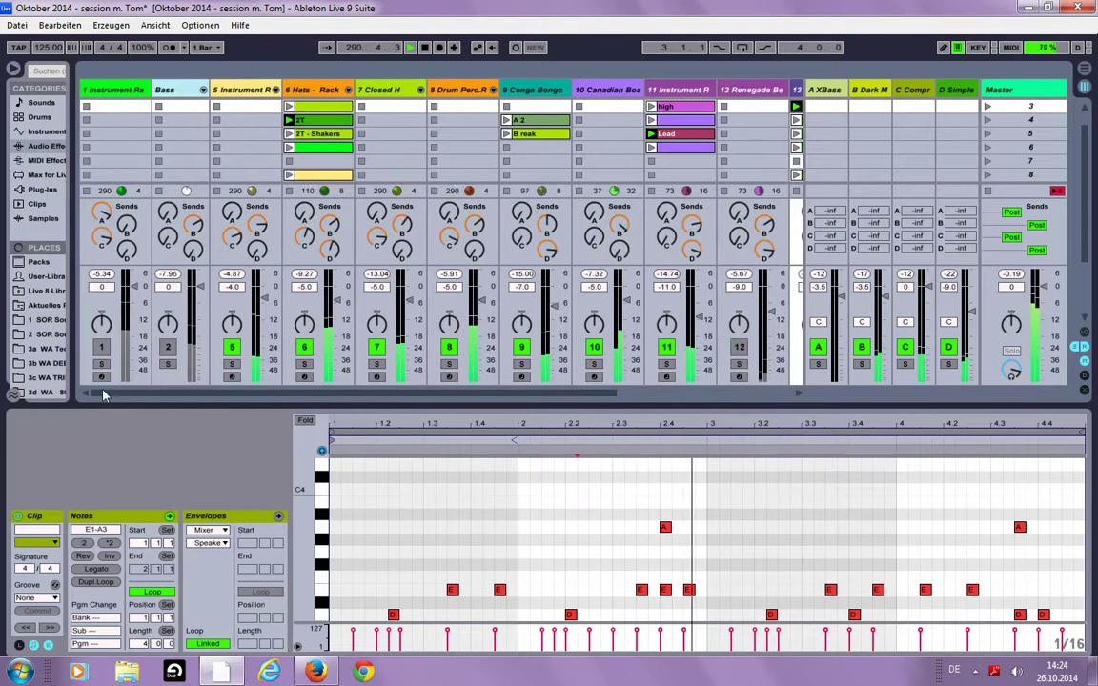
click(101, 346)
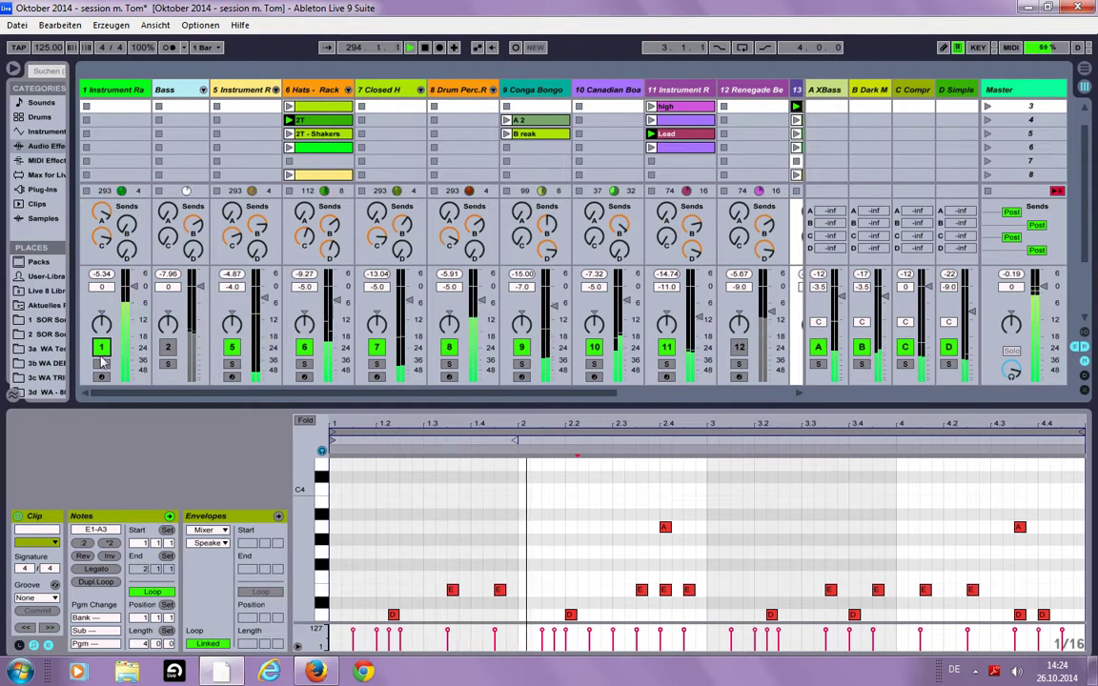
click(168, 348)
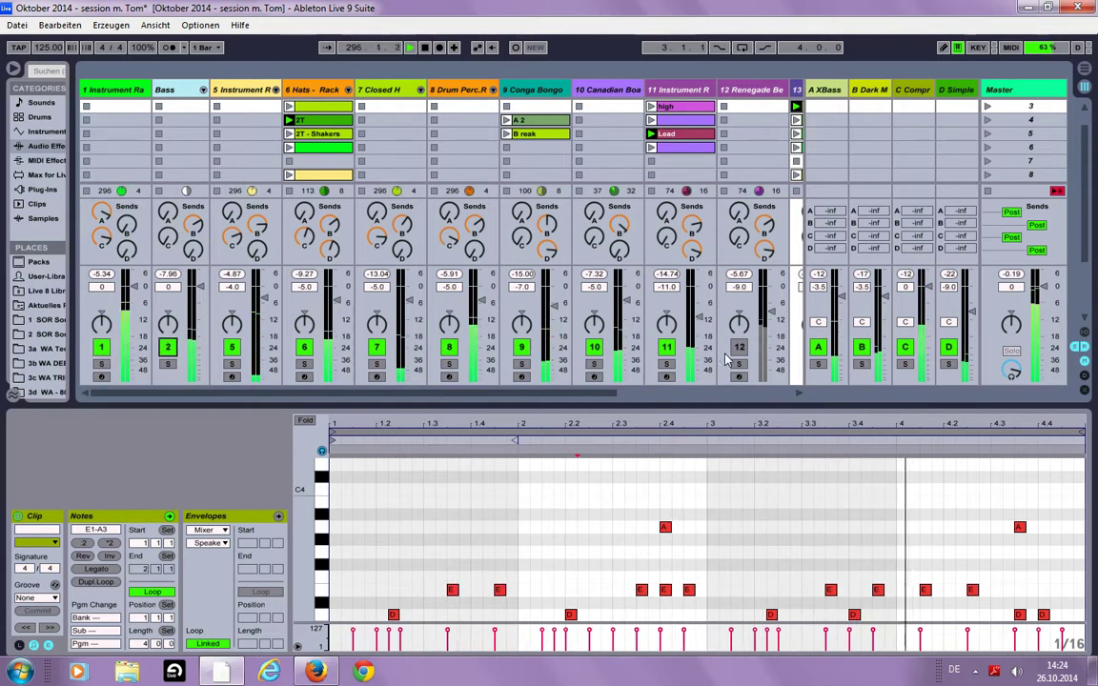
click(665, 349)
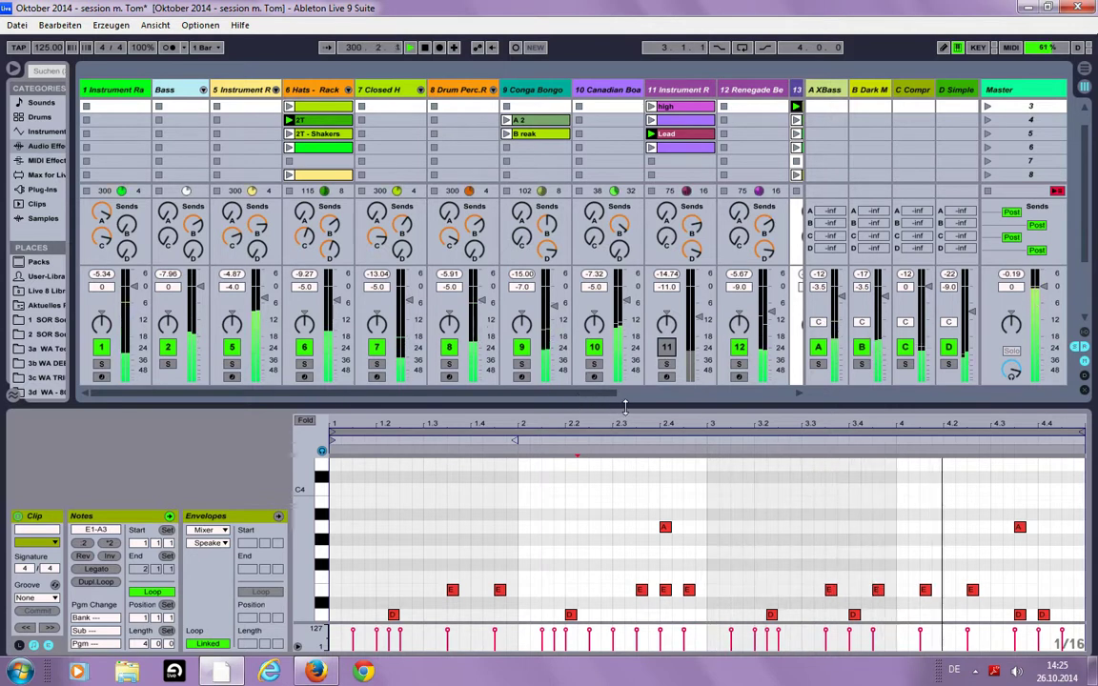
Set the Bass group's Auto Filter to a 29.9 Hz cutoff with a Q of 1.11.
drag(600, 400, 607, 431)
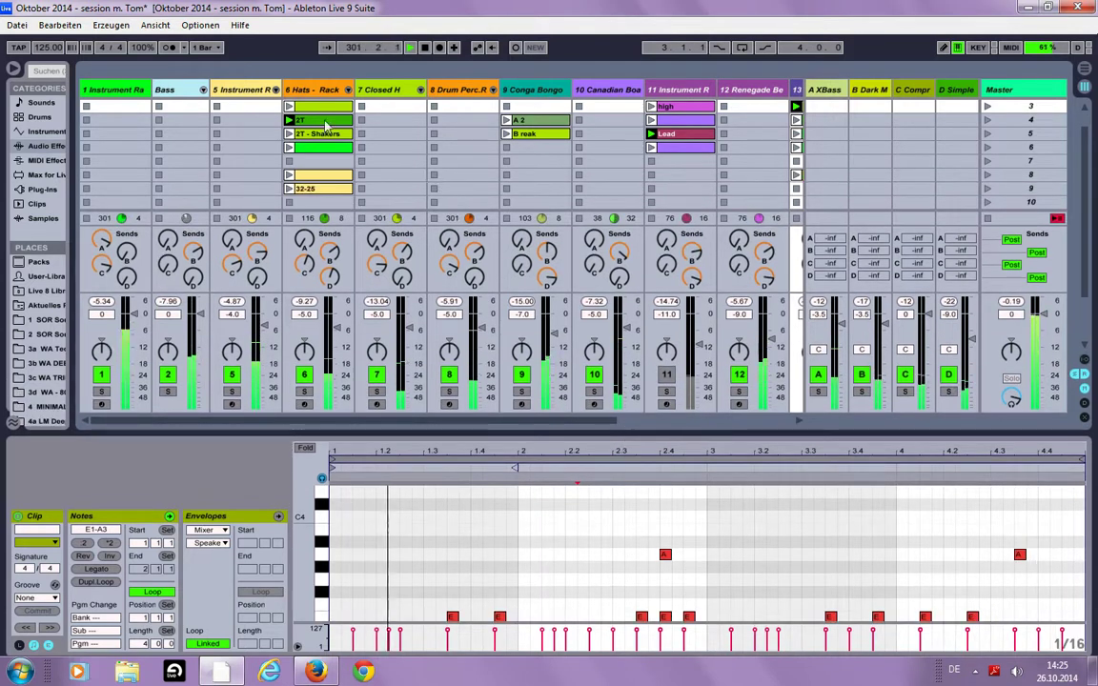
double_click(170, 93)
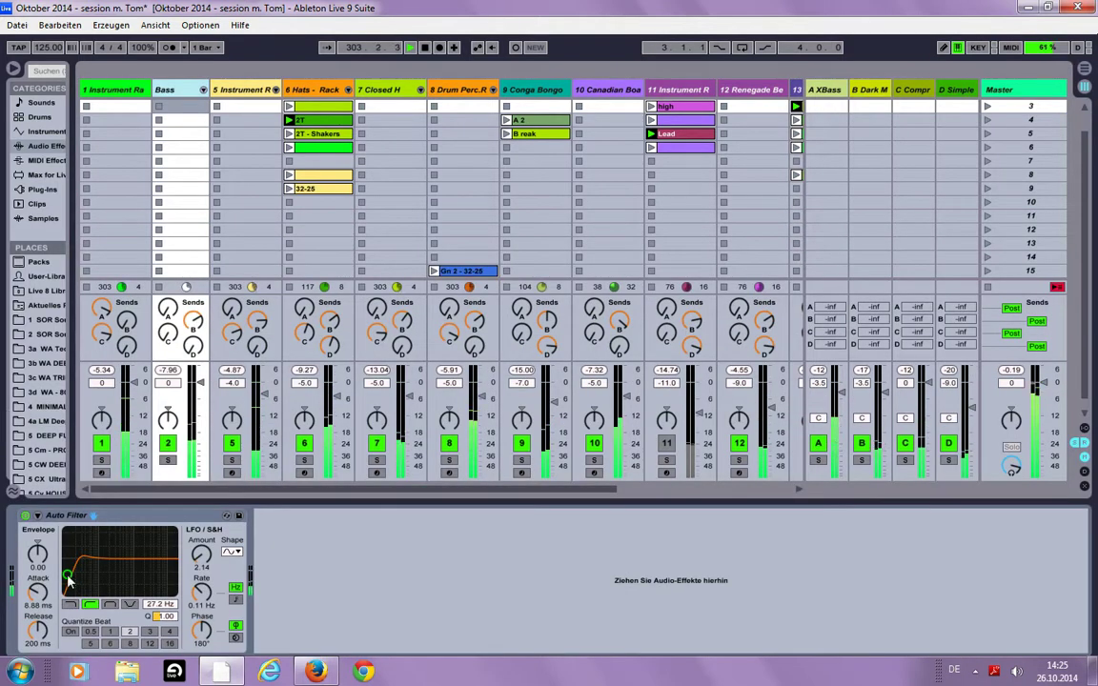
drag(68, 578, 76, 570)
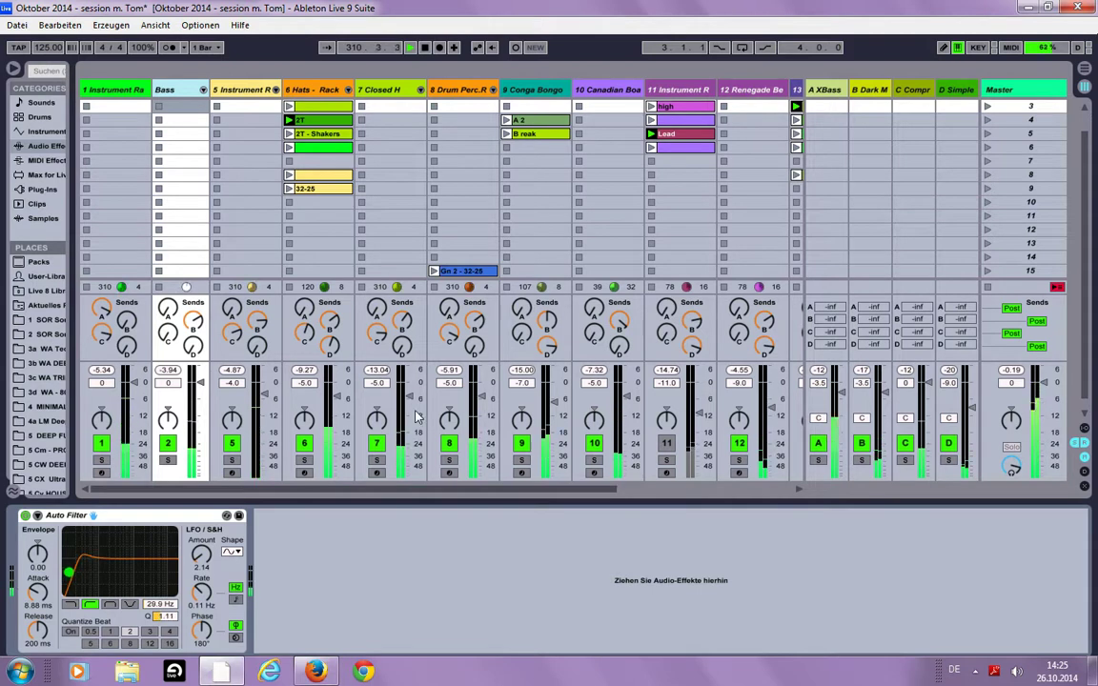
Examine the MIDI notes of the playing clips on the 13 Instrument and 12 Renegade tracks.
drag(479, 493, 622, 412)
click(603, 110)
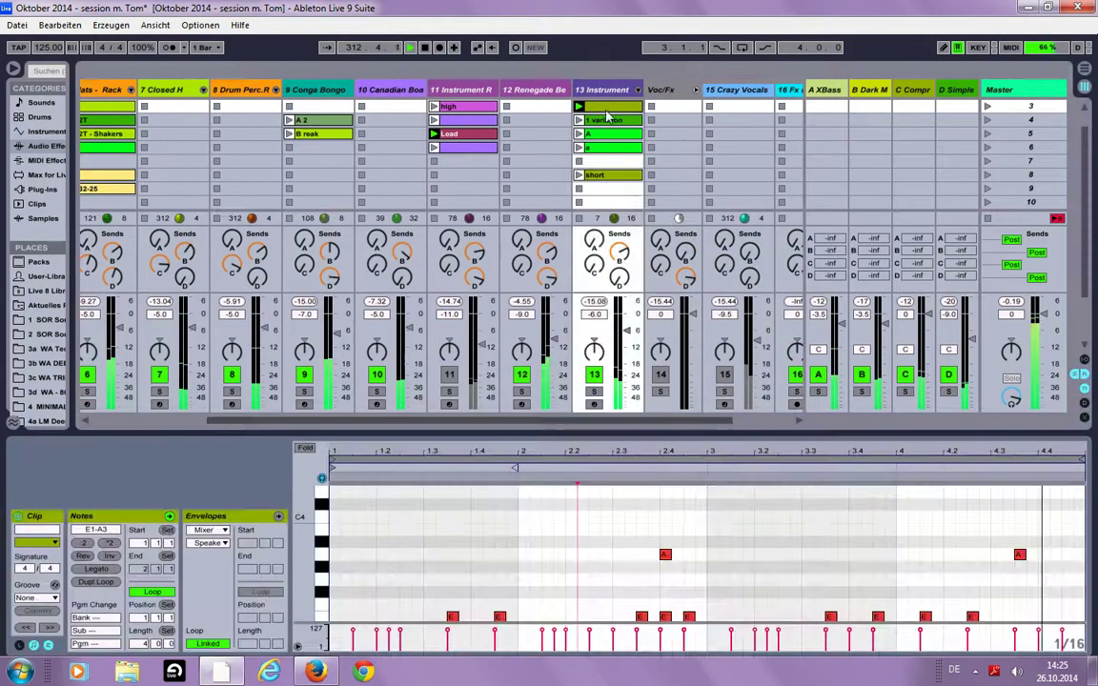
drag(633, 434, 591, 164)
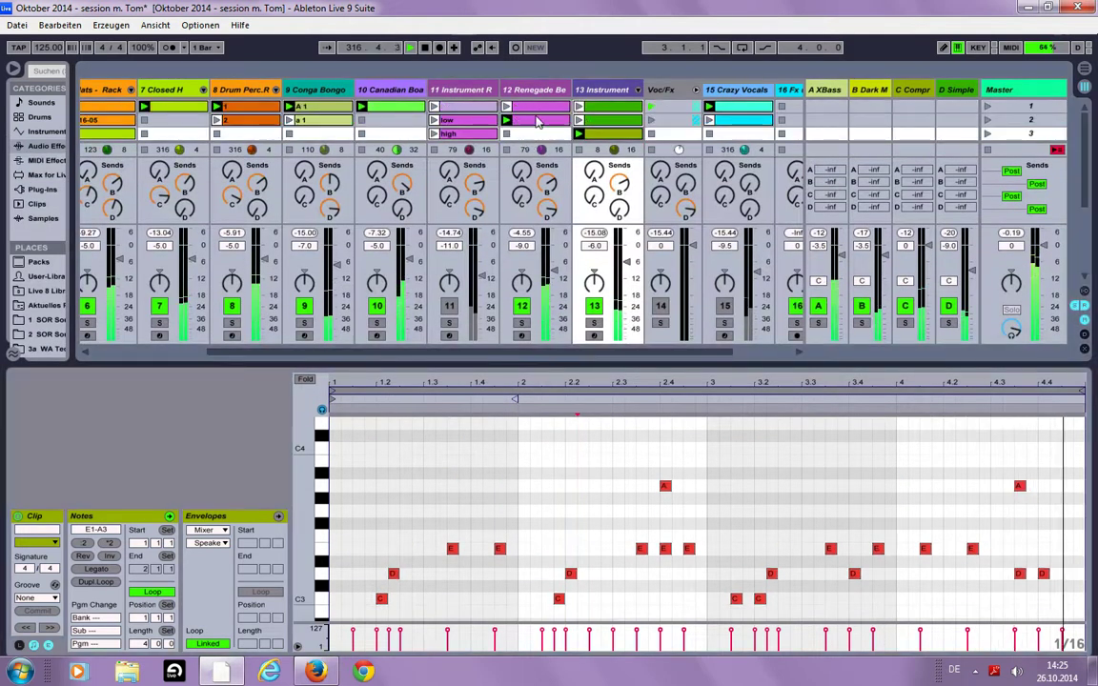
click(521, 141)
drag(627, 390, 620, 240)
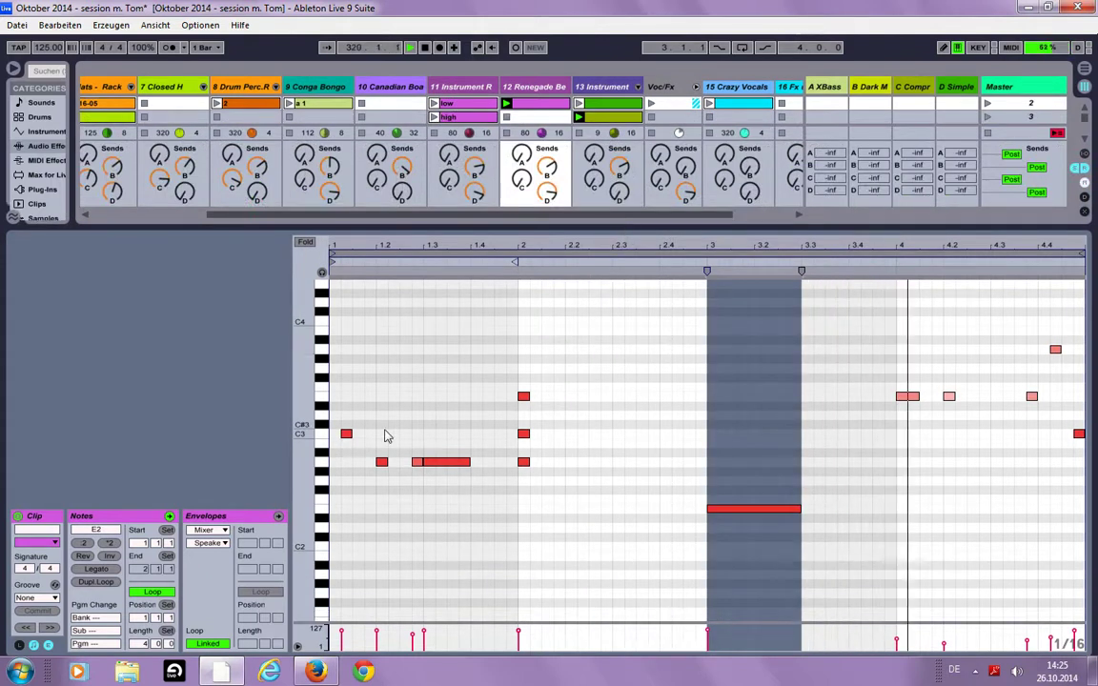
drag(322, 390, 343, 389)
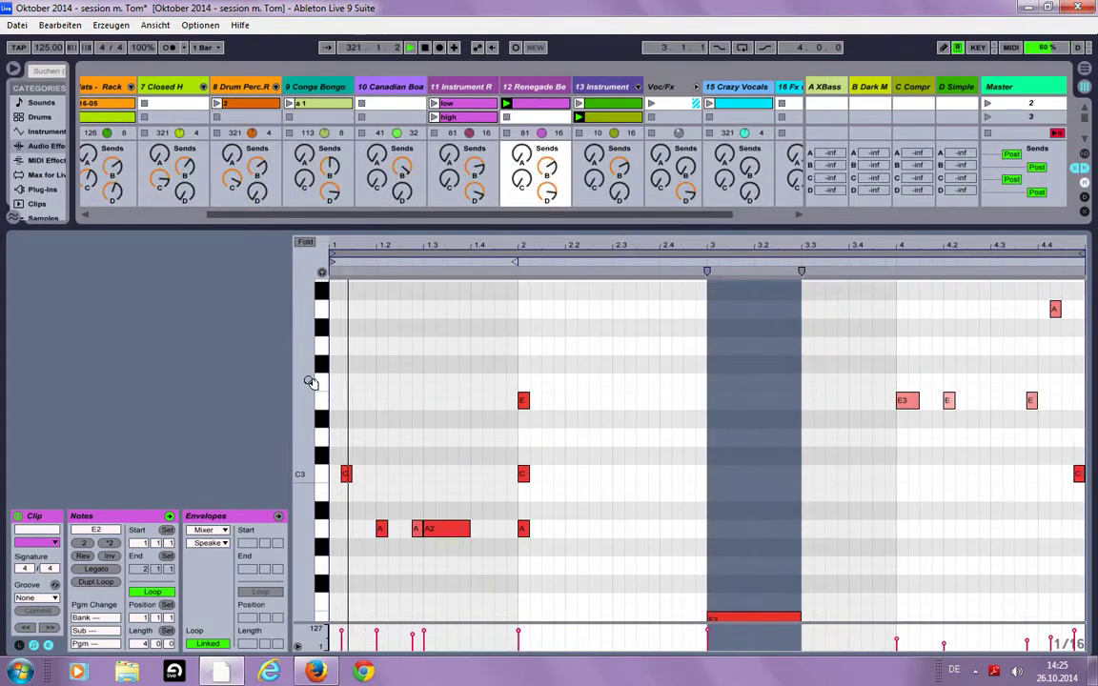
drag(621, 230, 622, 474)
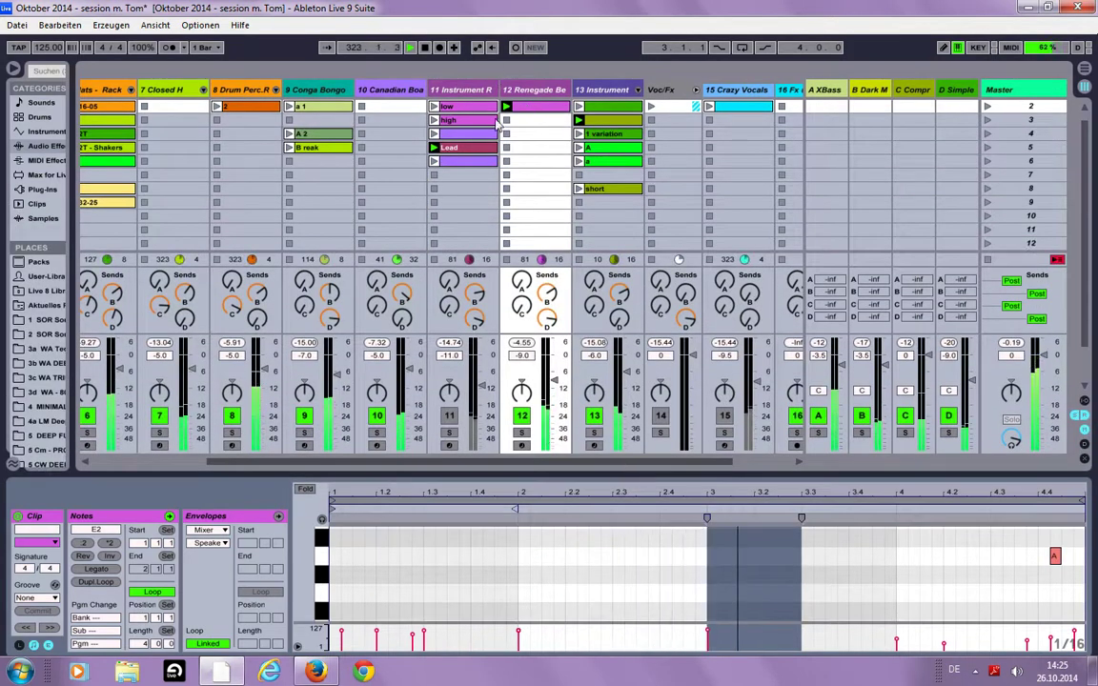
Unmute the 11 Instrument Rack track and mute the 1 Instrument Rack track.
click(449, 415)
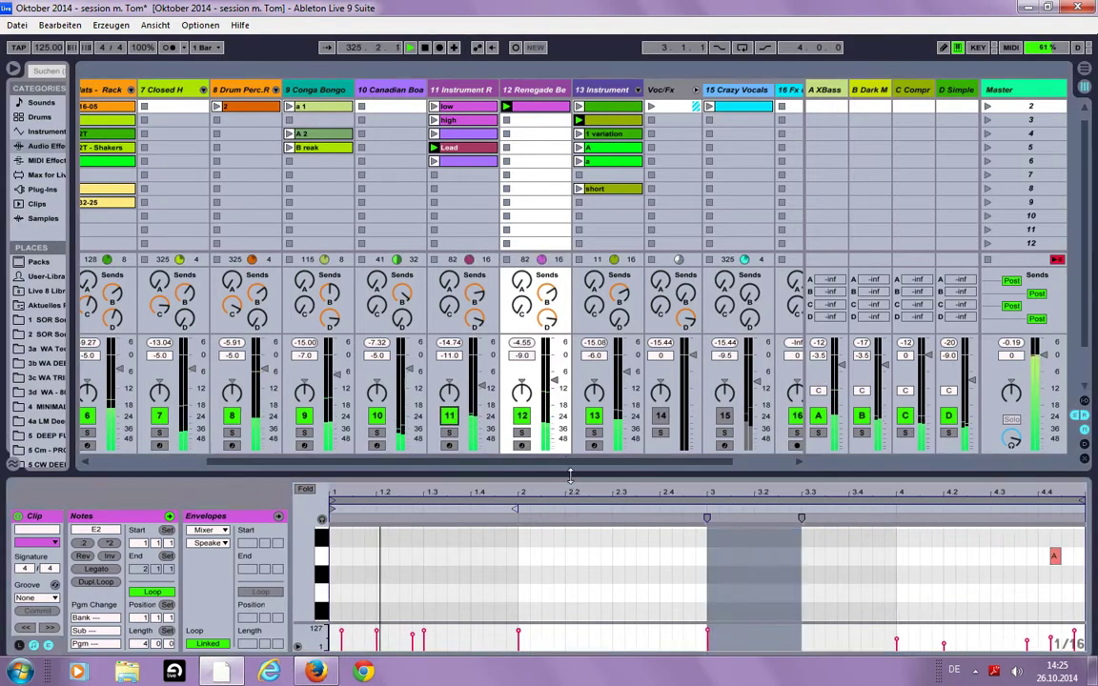
drag(572, 470, 574, 455)
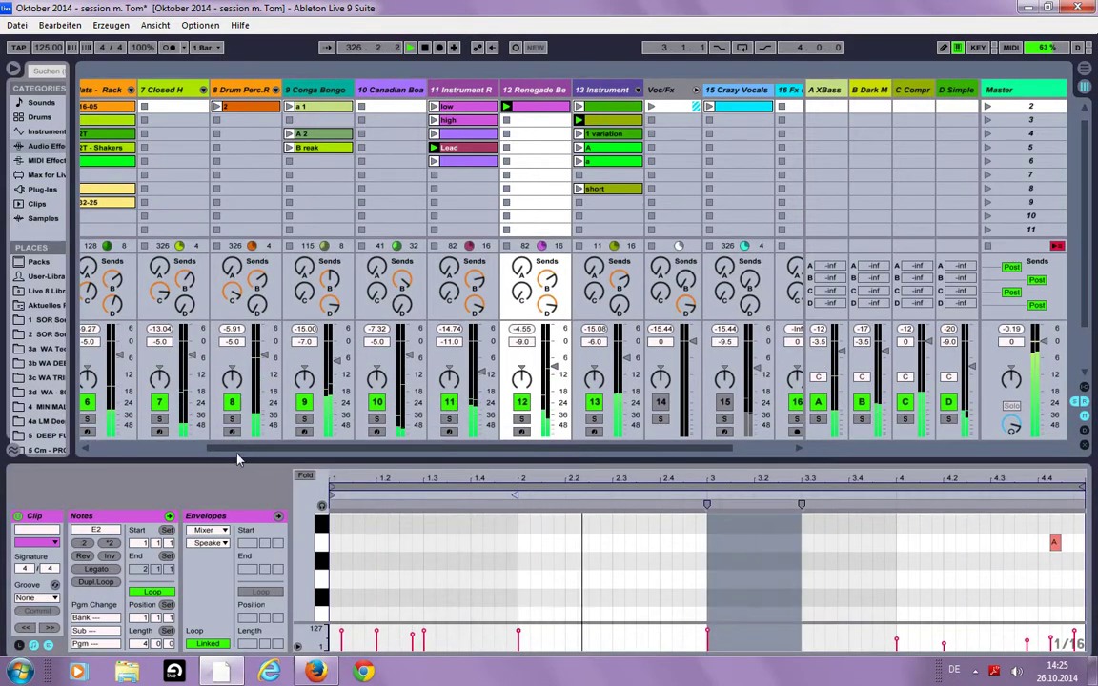
drag(241, 456, 105, 456)
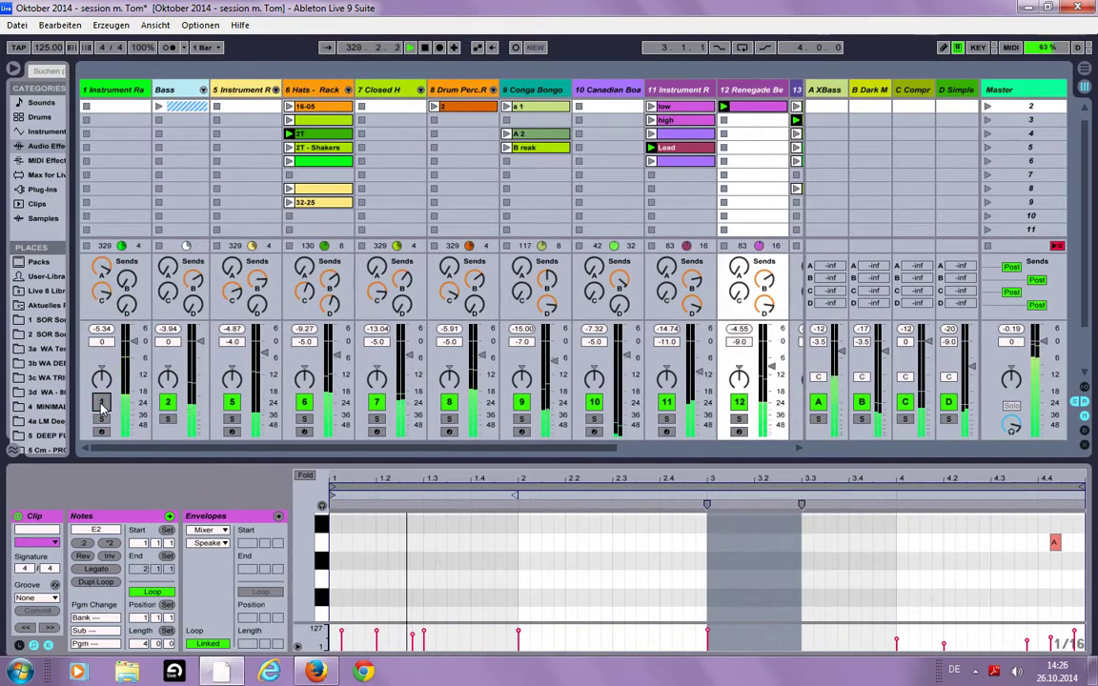
click(102, 402)
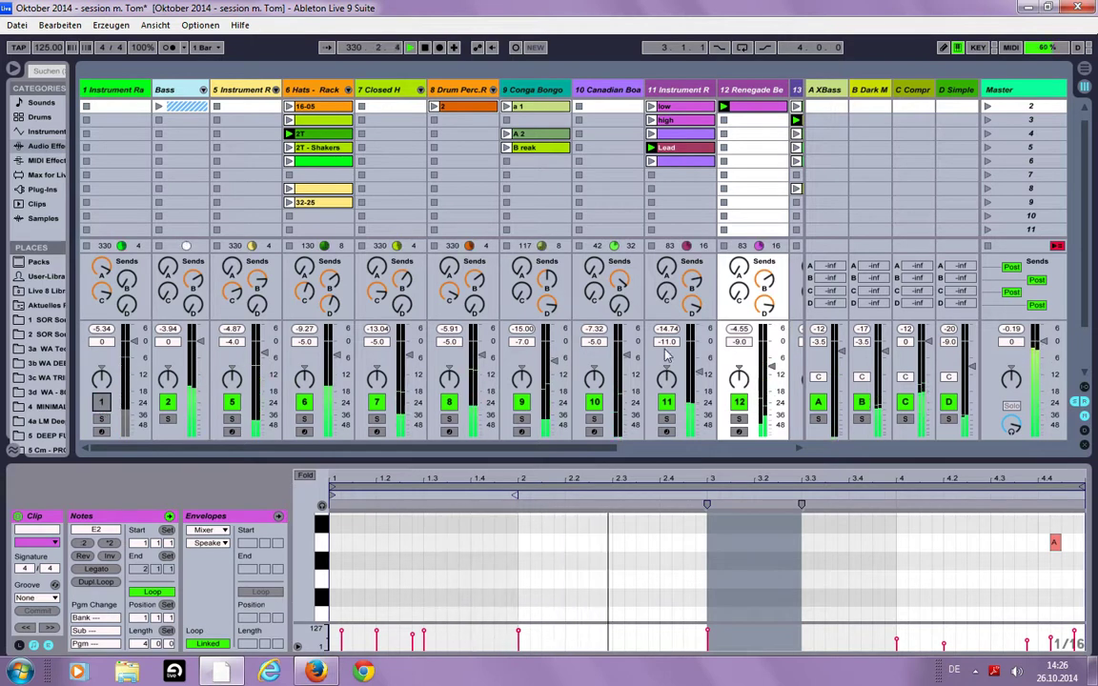
Mute the 12 Renegade, 11 Instrument Rack and 13 Instrument tracks.
click(738, 402)
click(667, 402)
scroll(686, 410, right, 1)
click(721, 404)
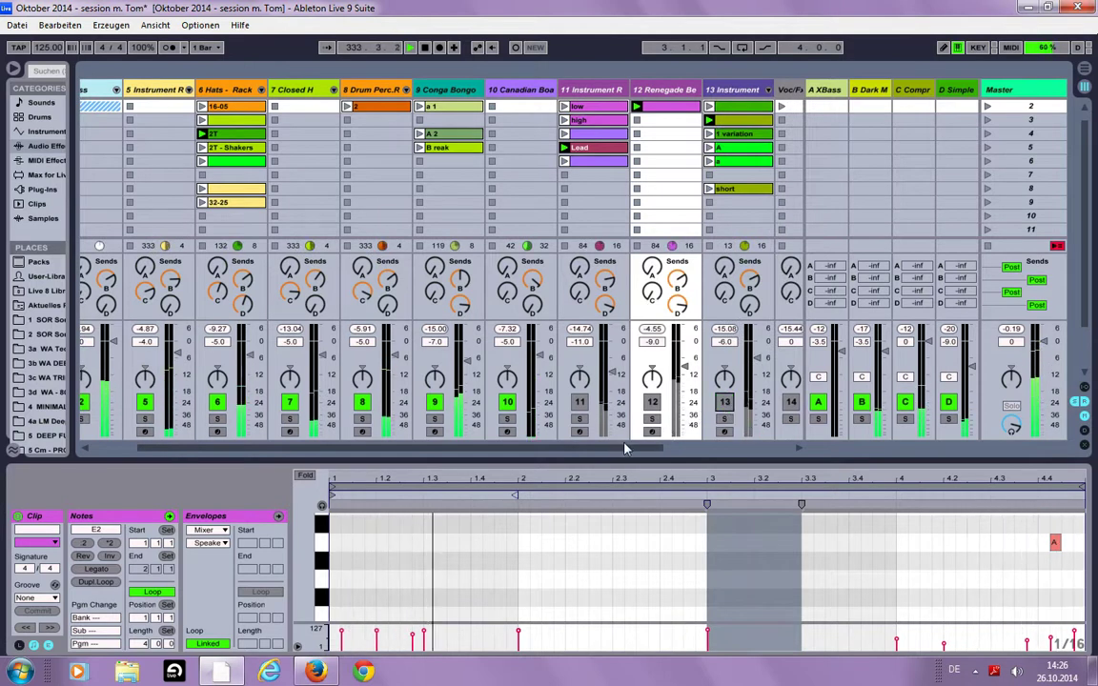
Unmute the 11 Instrument Rack and 1 Instrument Rack tracks.
drag(625, 448, 514, 453)
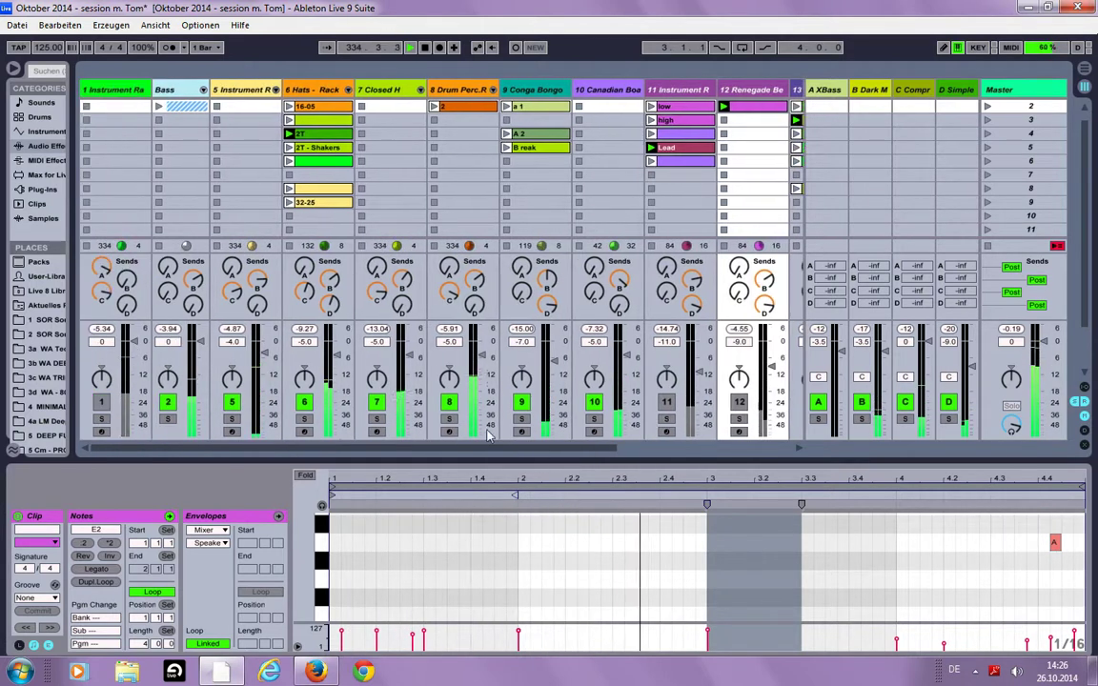
click(667, 403)
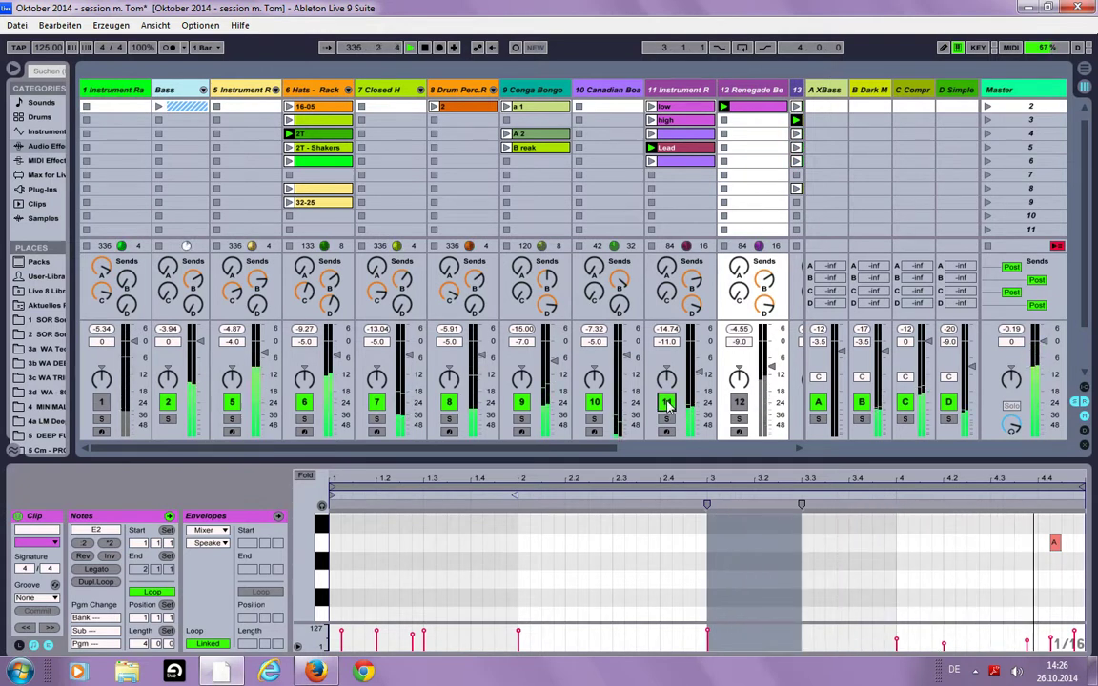
click(102, 405)
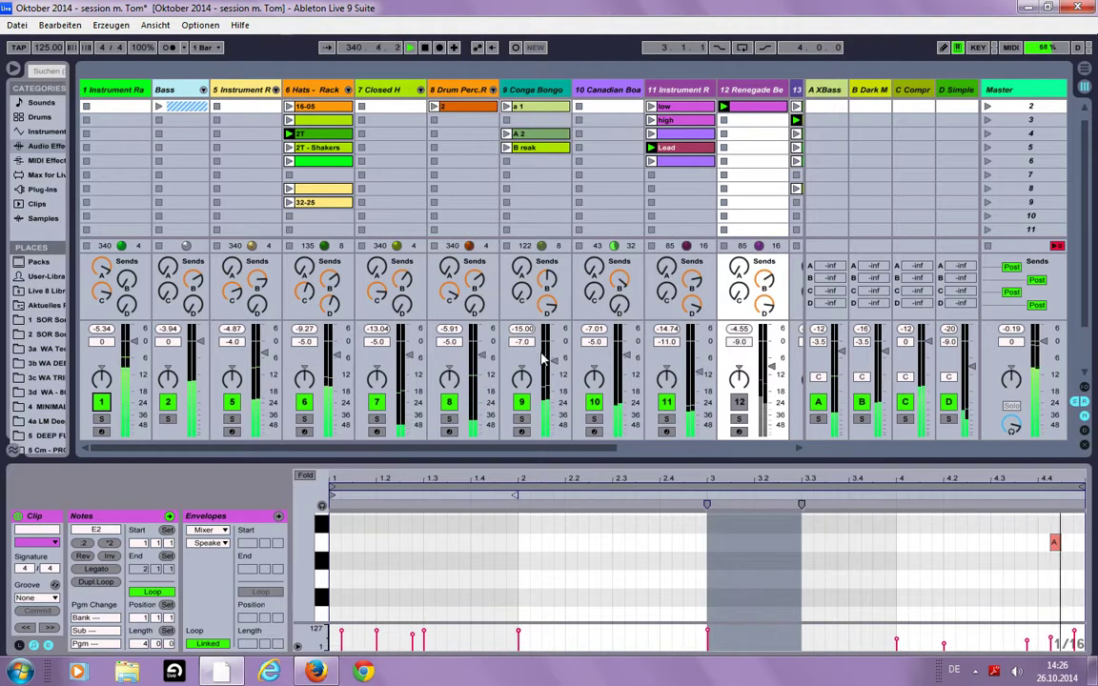
click(975, 671)
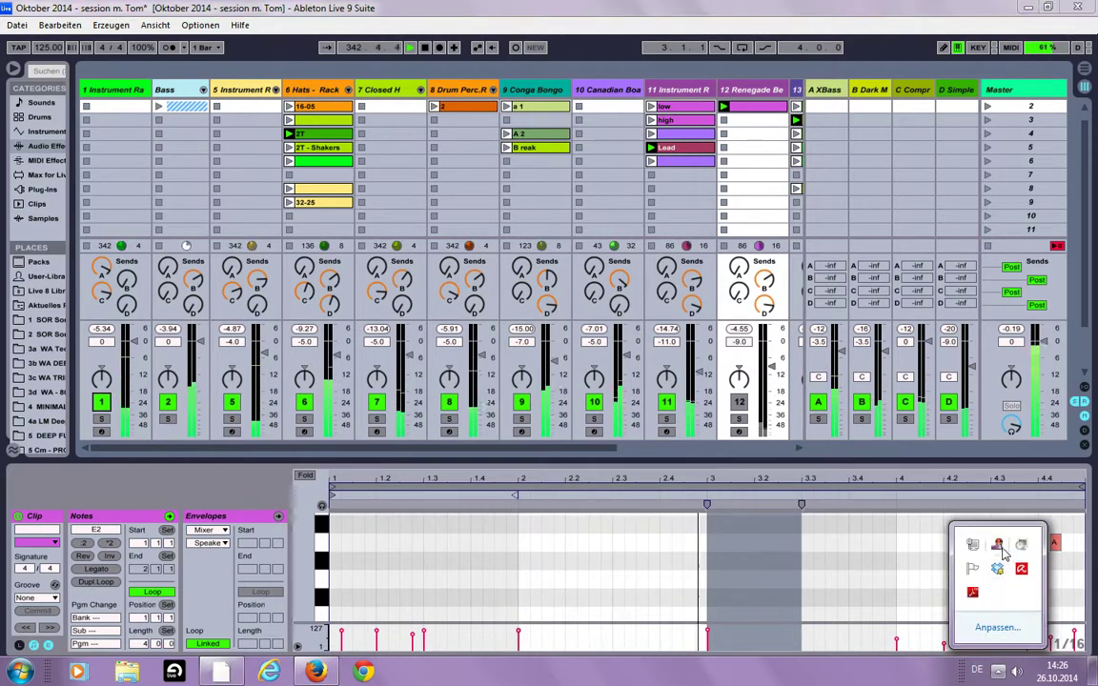